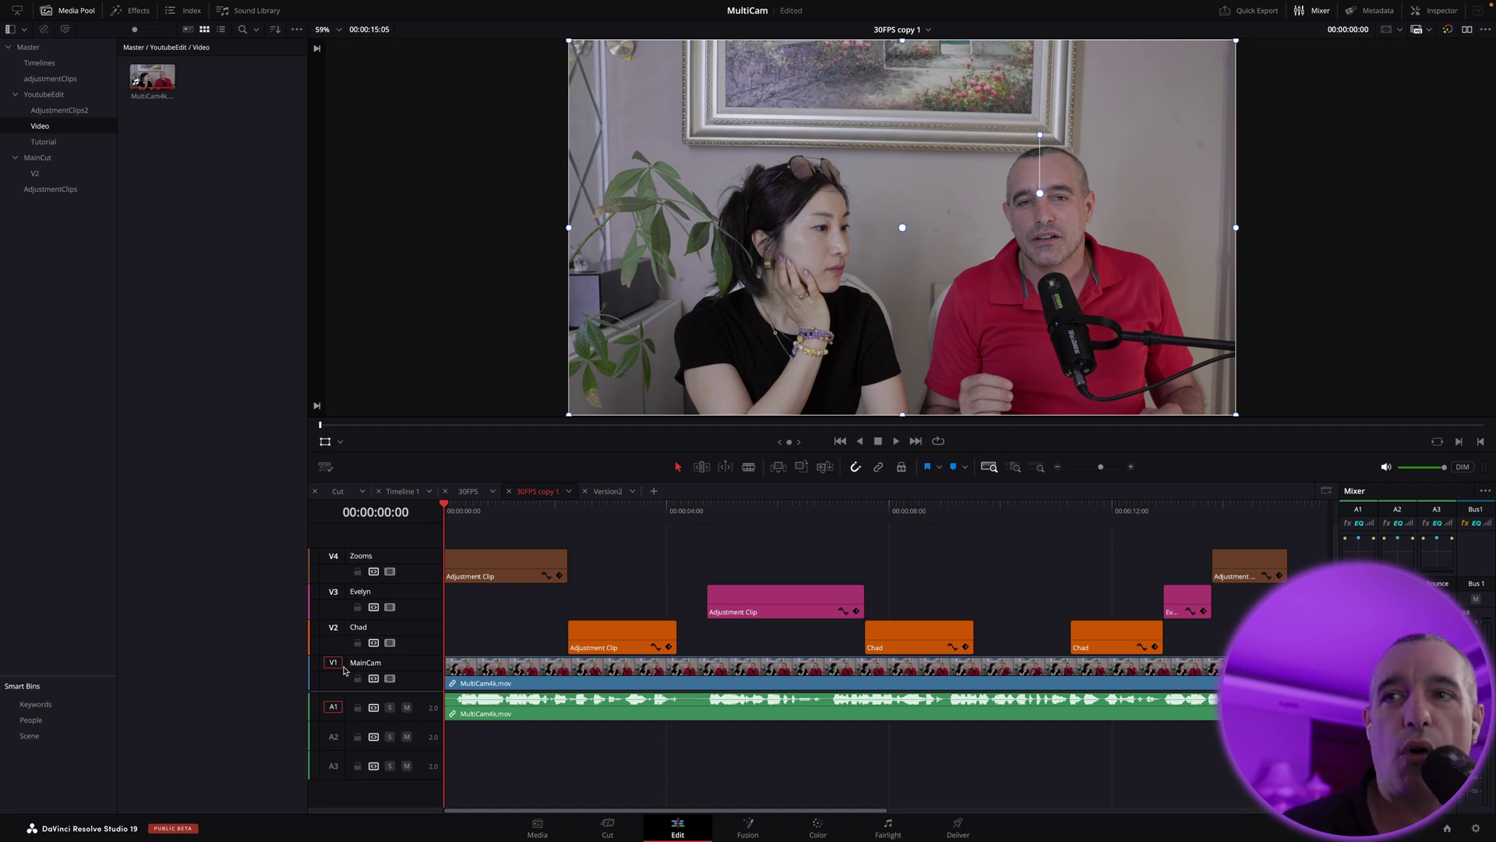
Step: Replace the first adjustment clip on the V4 Zooms track with the SlowZoom clip from the AdjustmentClips bin
click(508, 569)
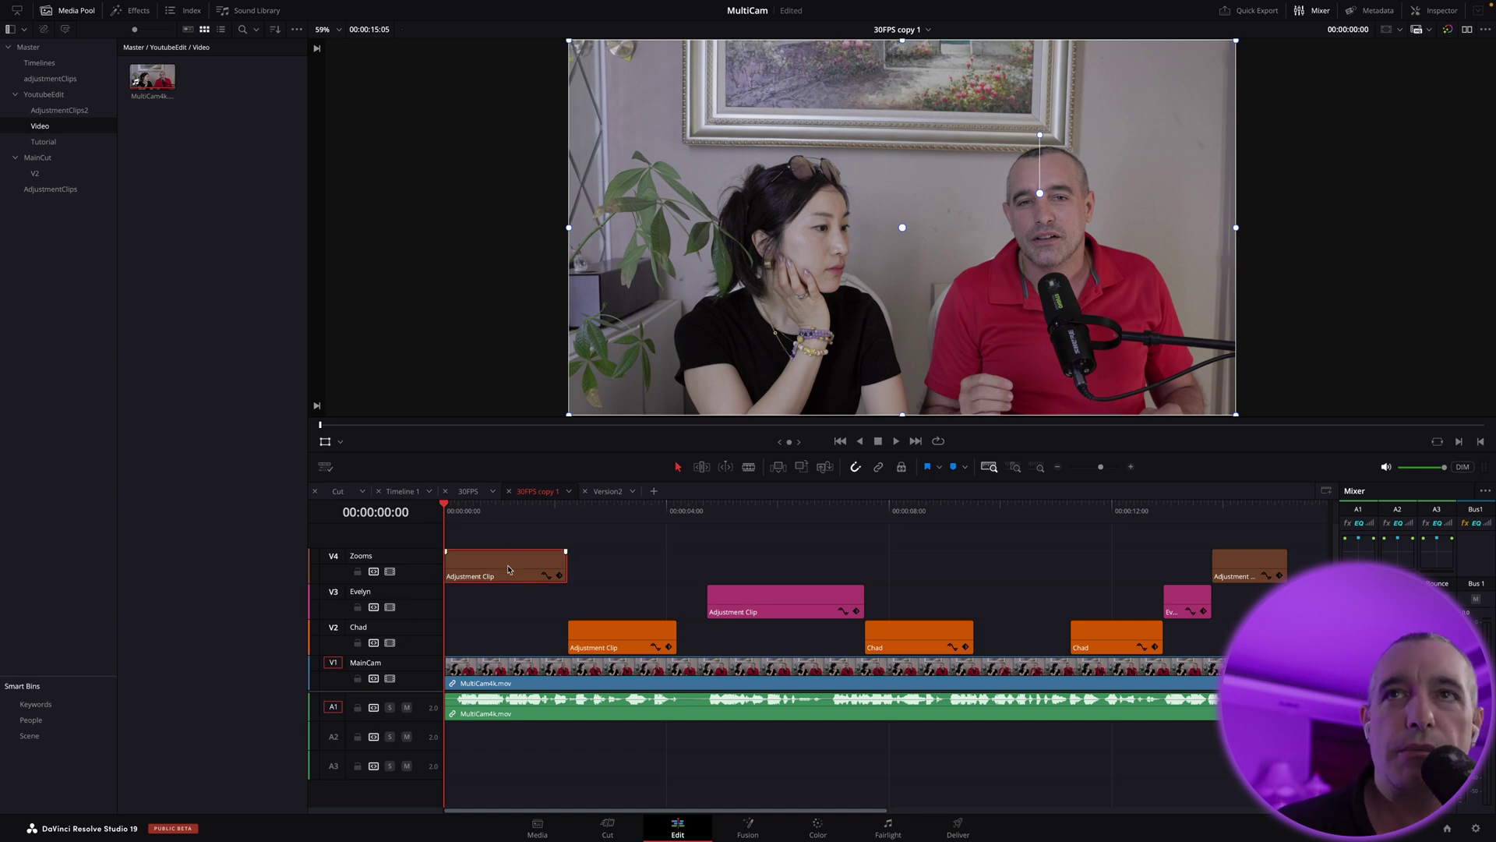
key(BackSpace)
click(65, 192)
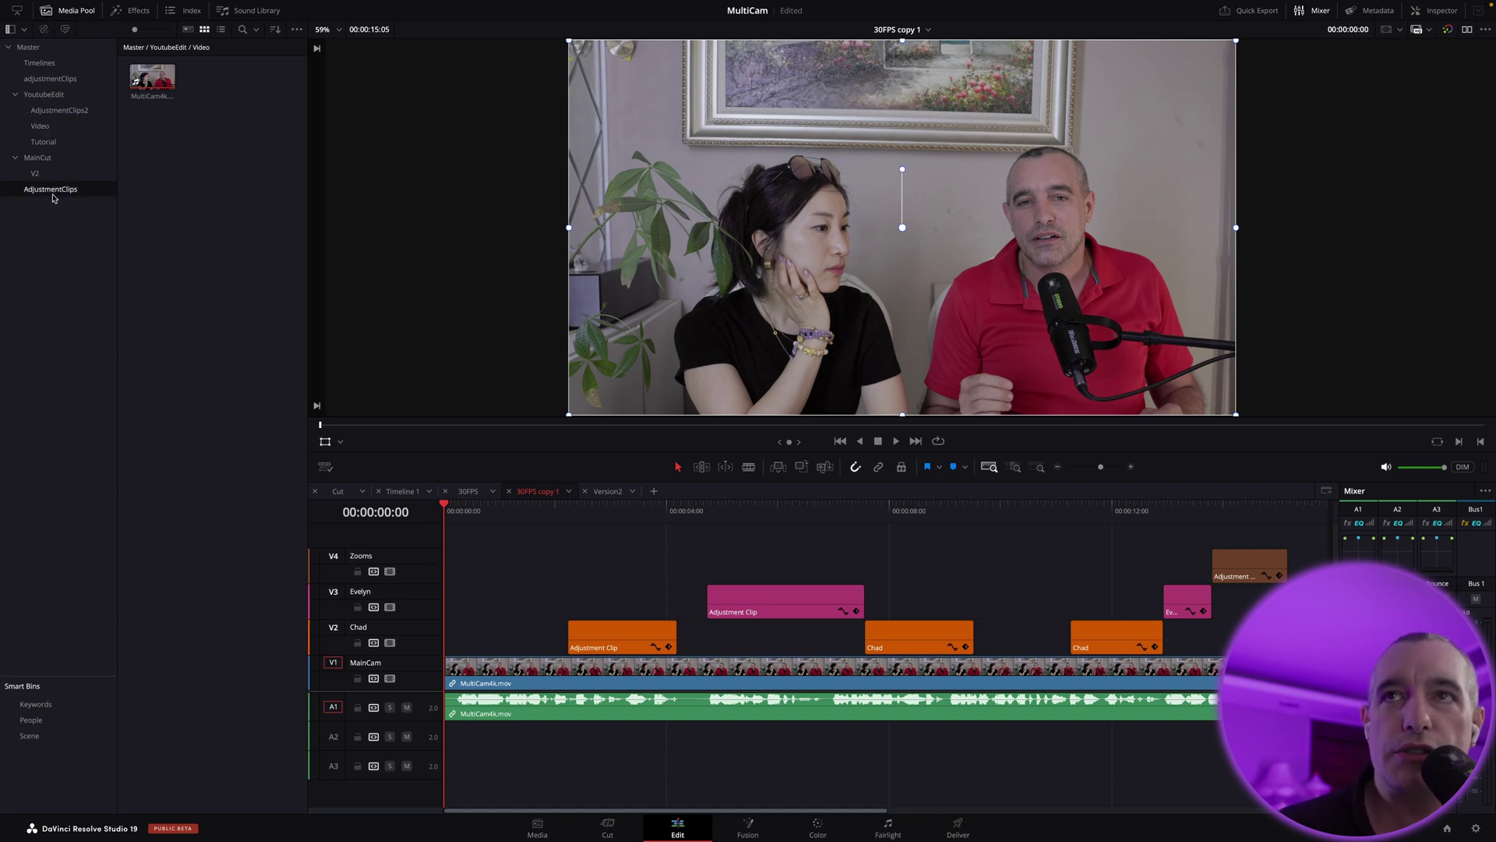
drag(159, 122, 443, 577)
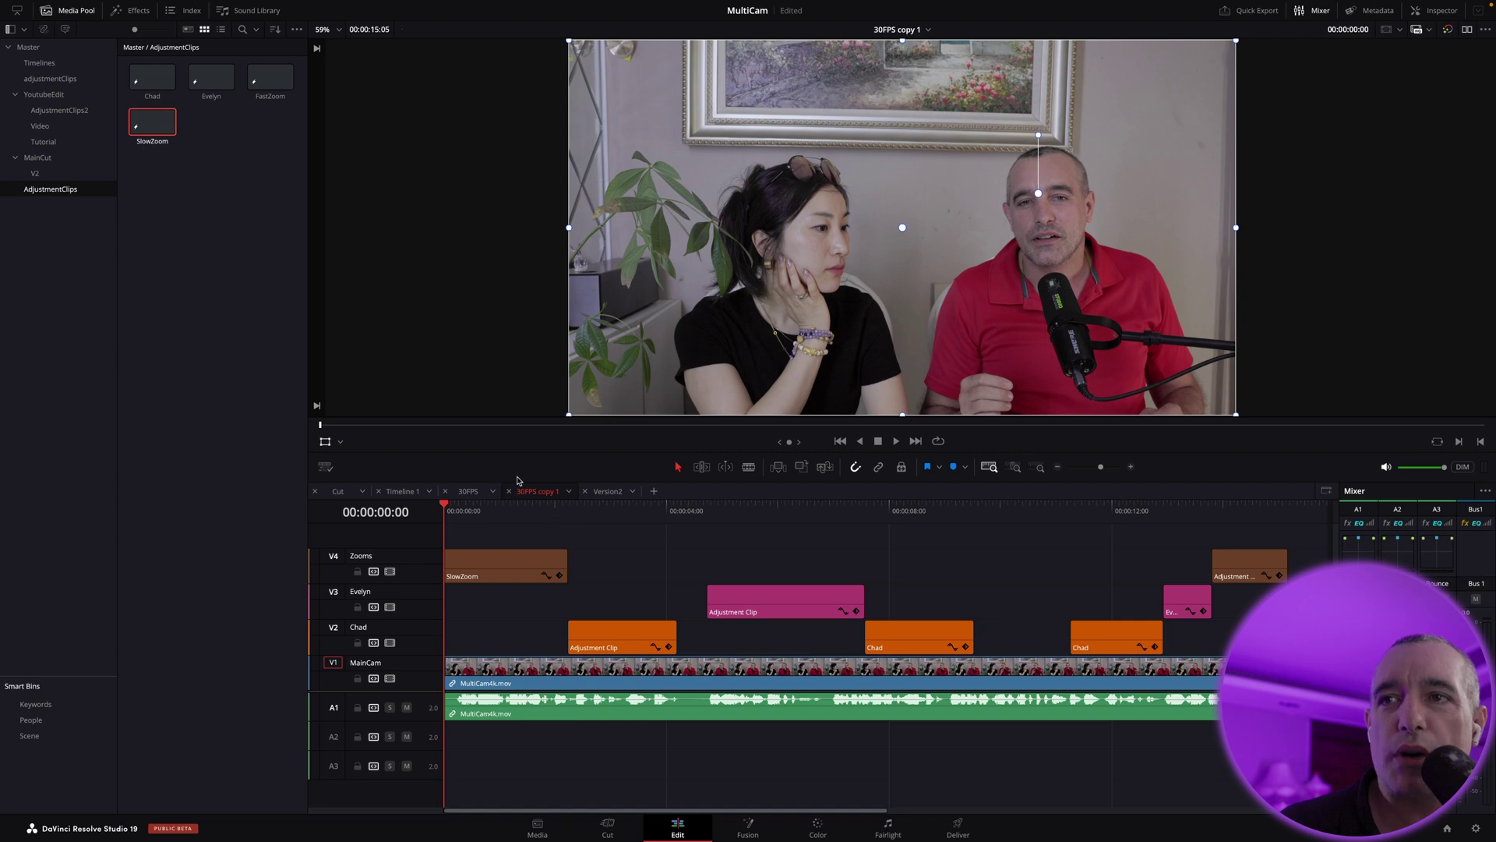
drag(484, 509, 741, 569)
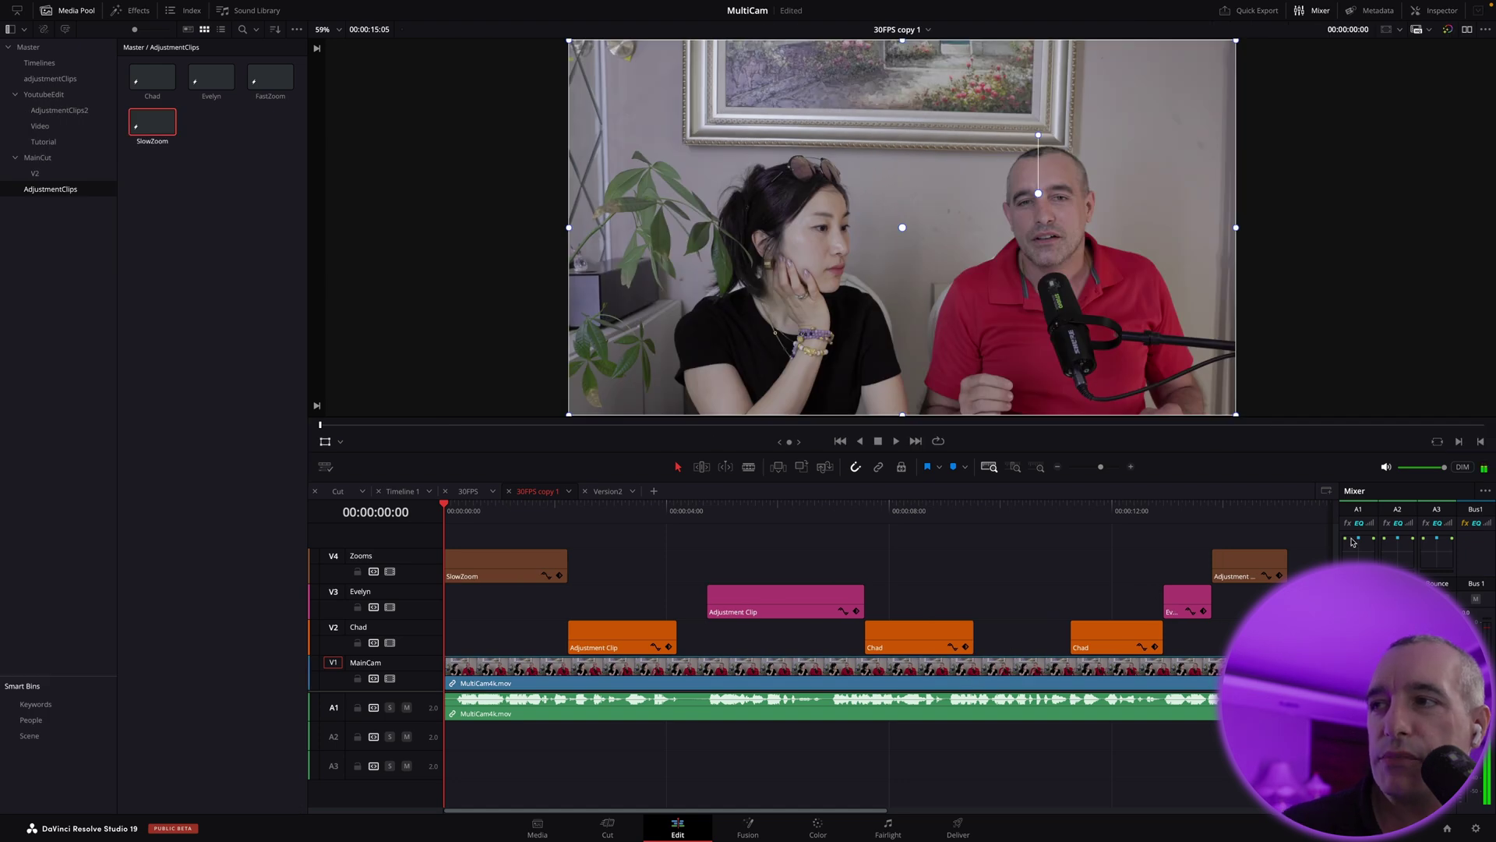
Step: Clear all clips from the timeline and place the MultiCam4k video from the Video bin at the start of the MainCam track
drag(1310, 538, 397, 746)
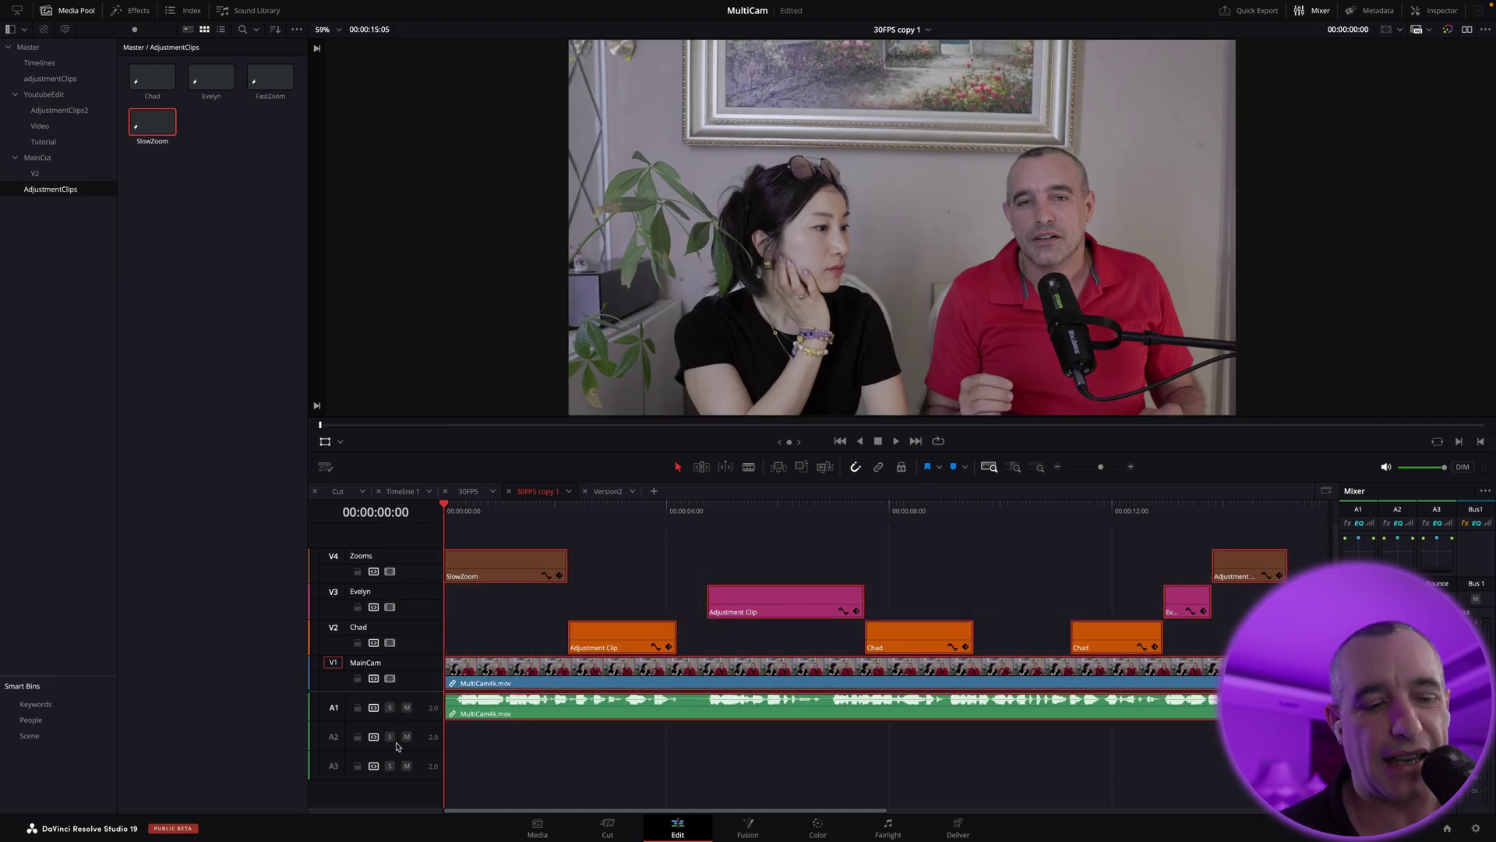
key(Delete)
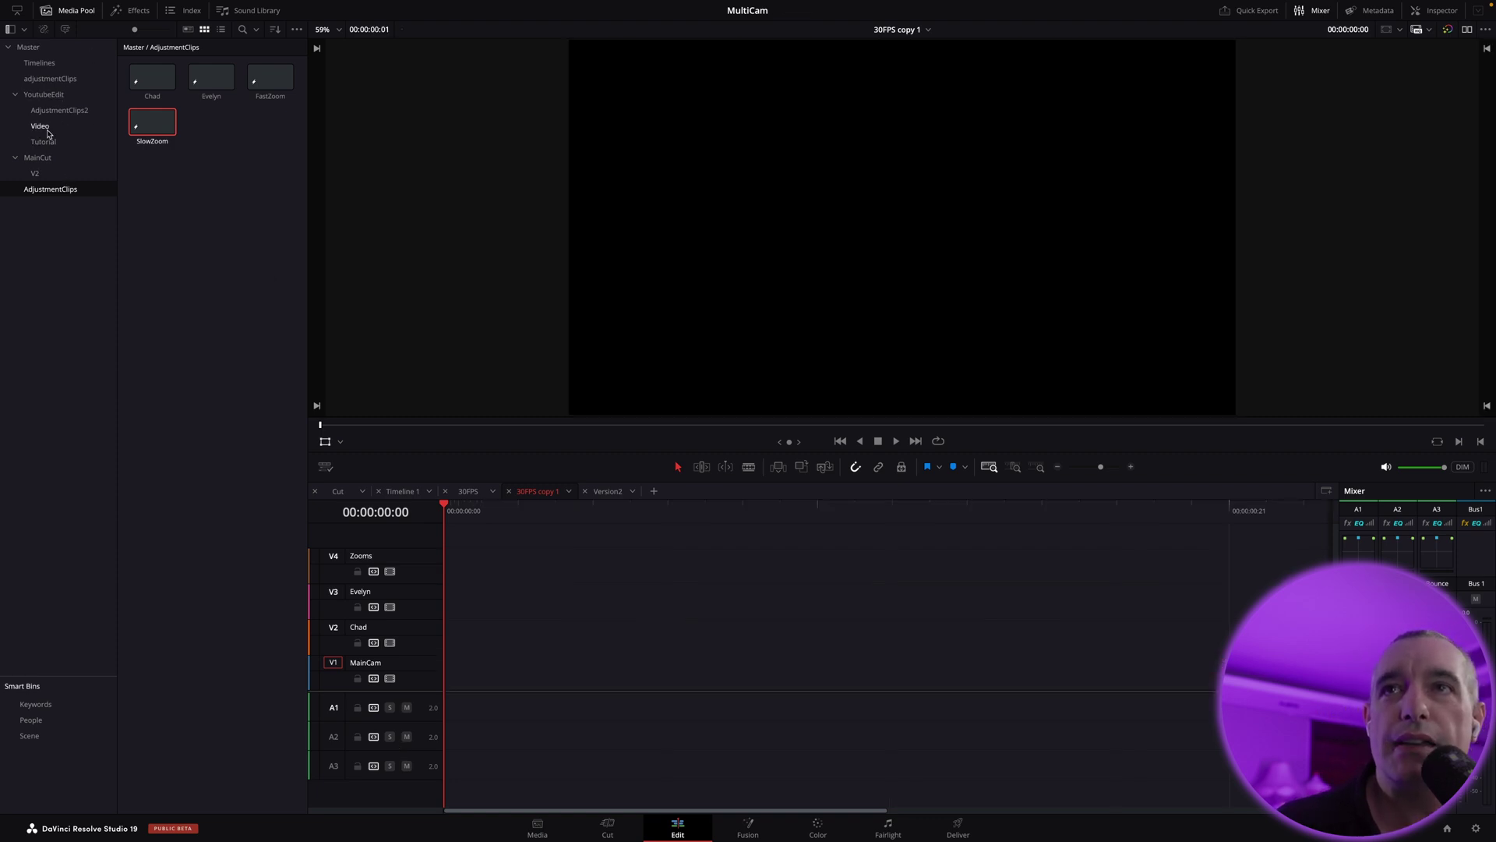
click(42, 127)
drag(152, 78, 476, 669)
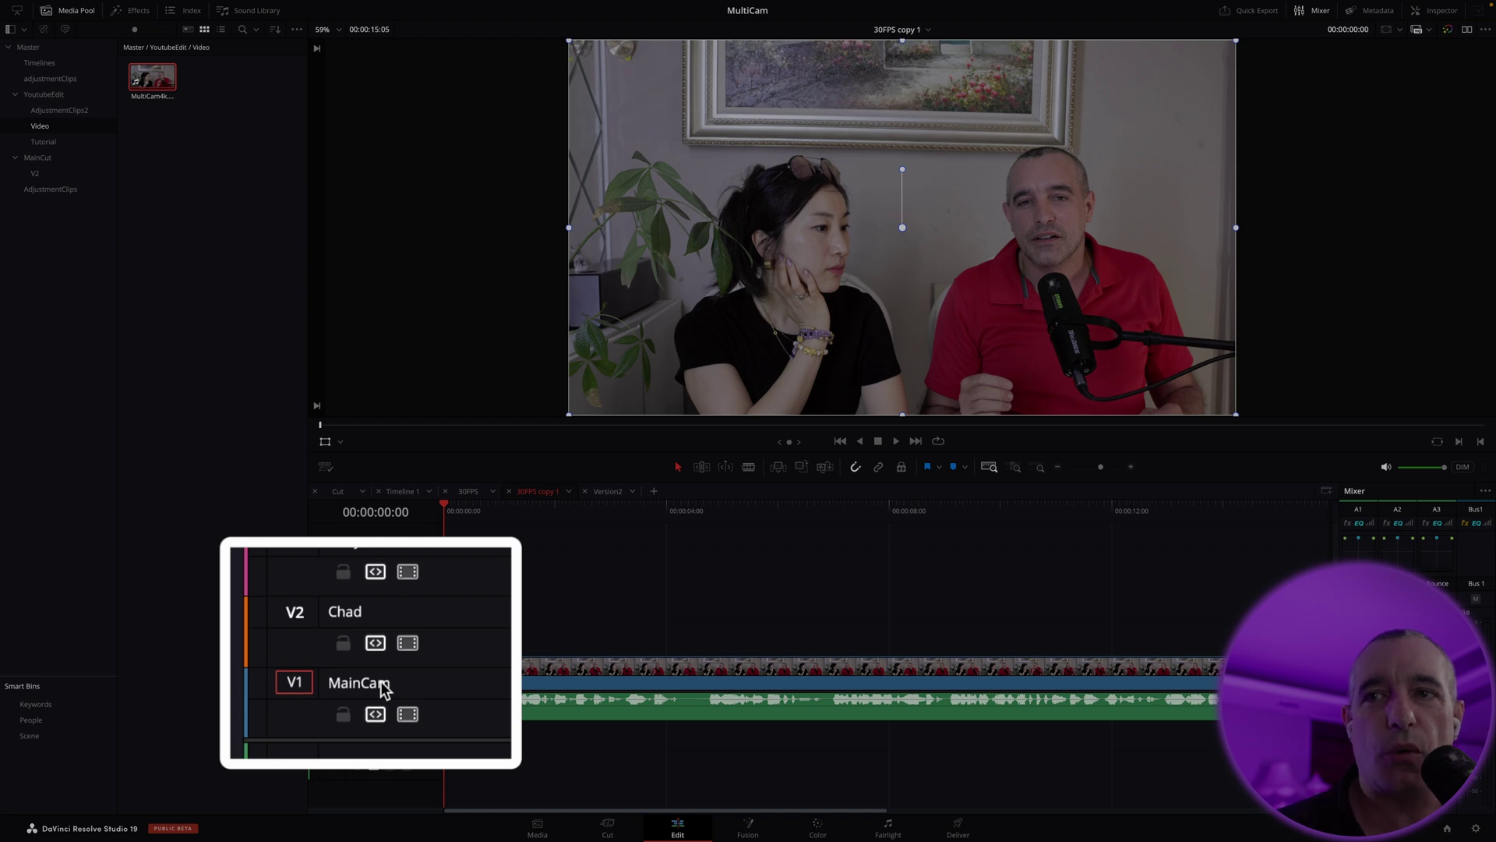
Step: Open the V1 track's name for editing and view the track color options, keeping MainCam and Blue
double_click(381, 682)
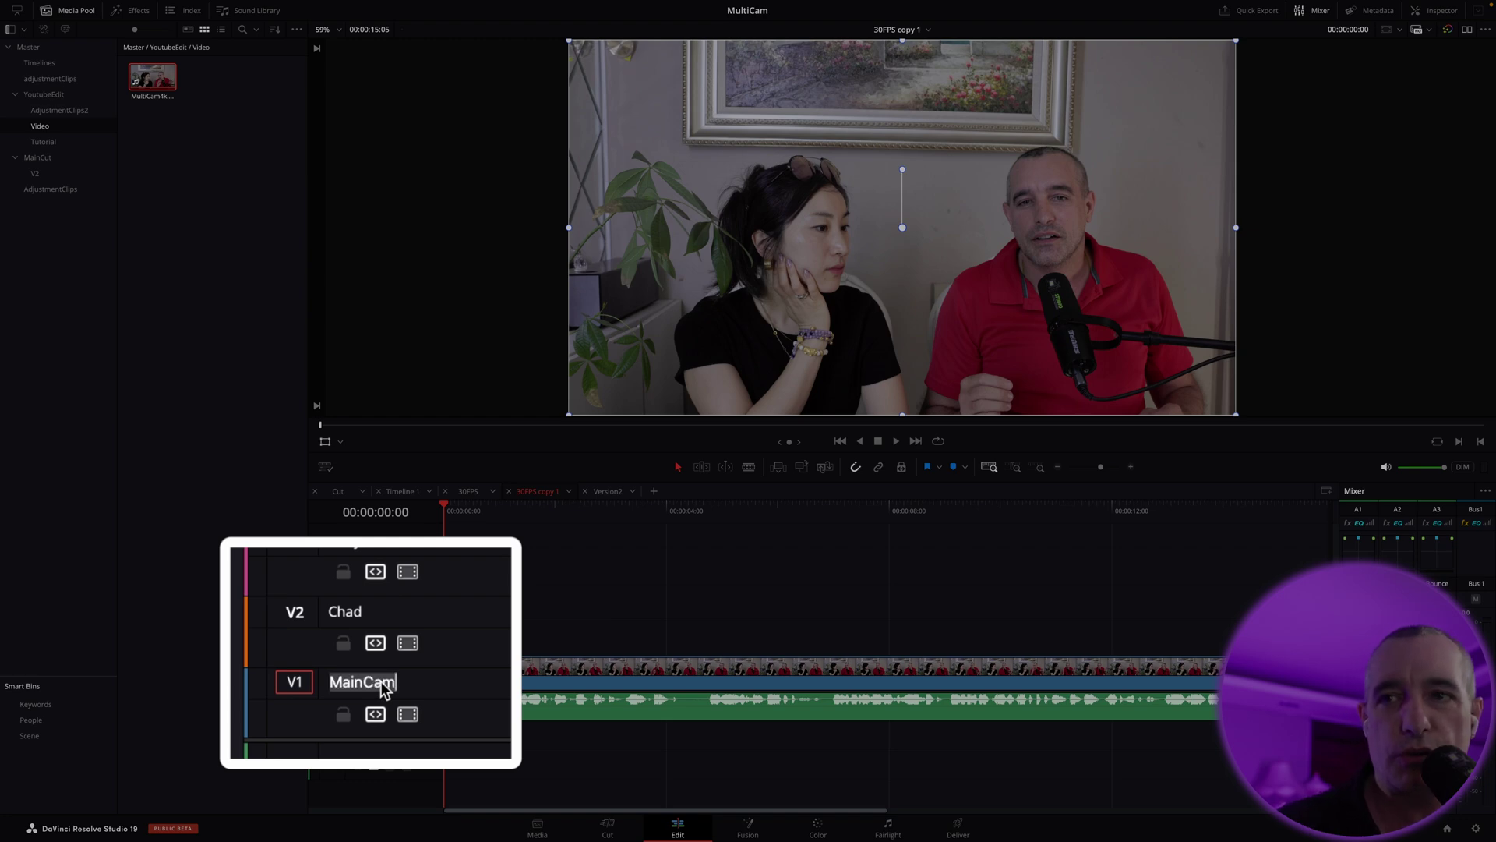
key(Return)
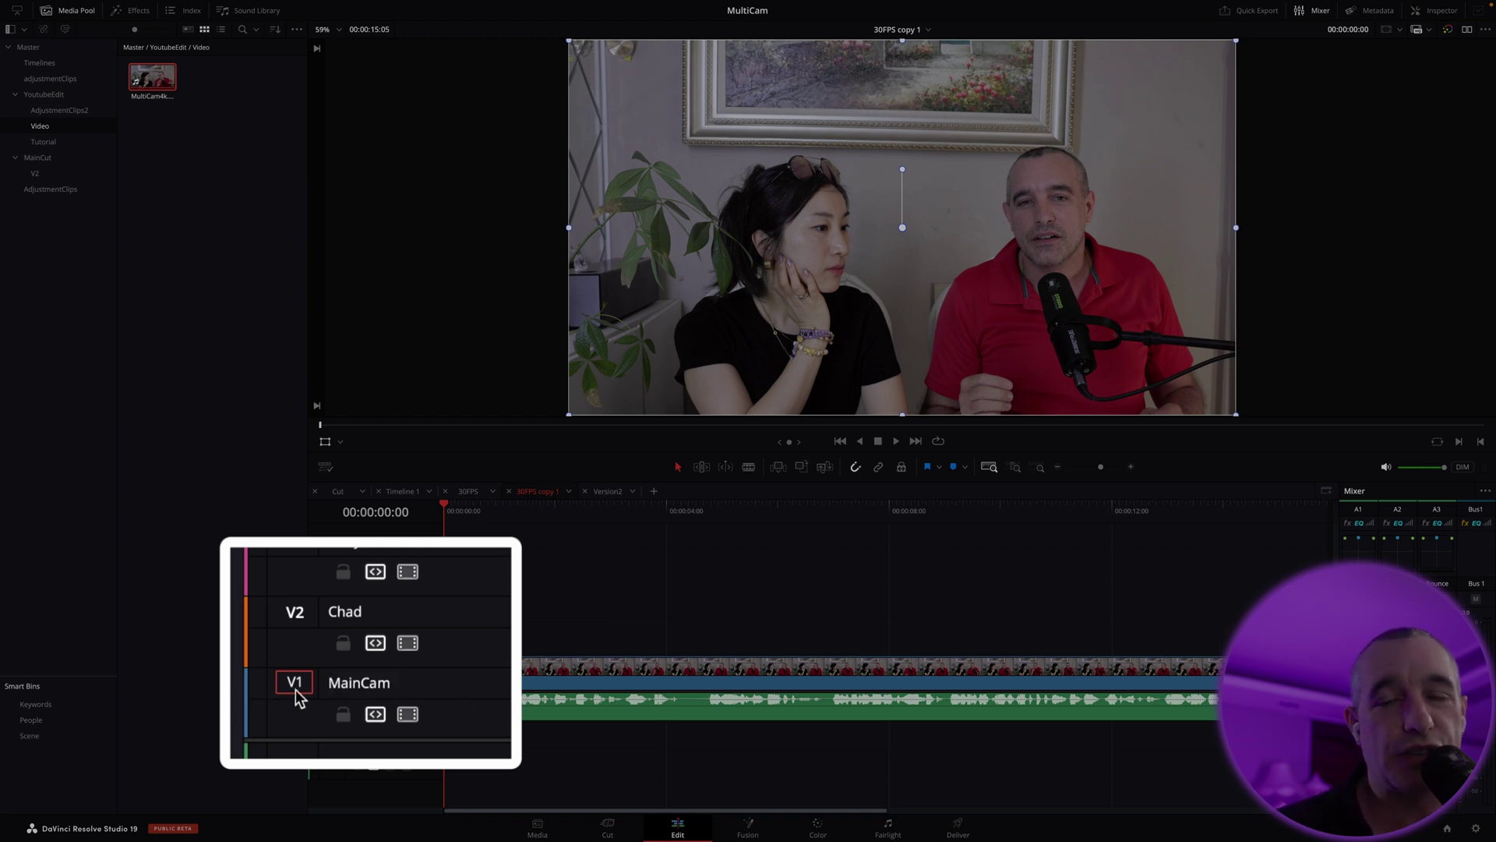
double_click(371, 680)
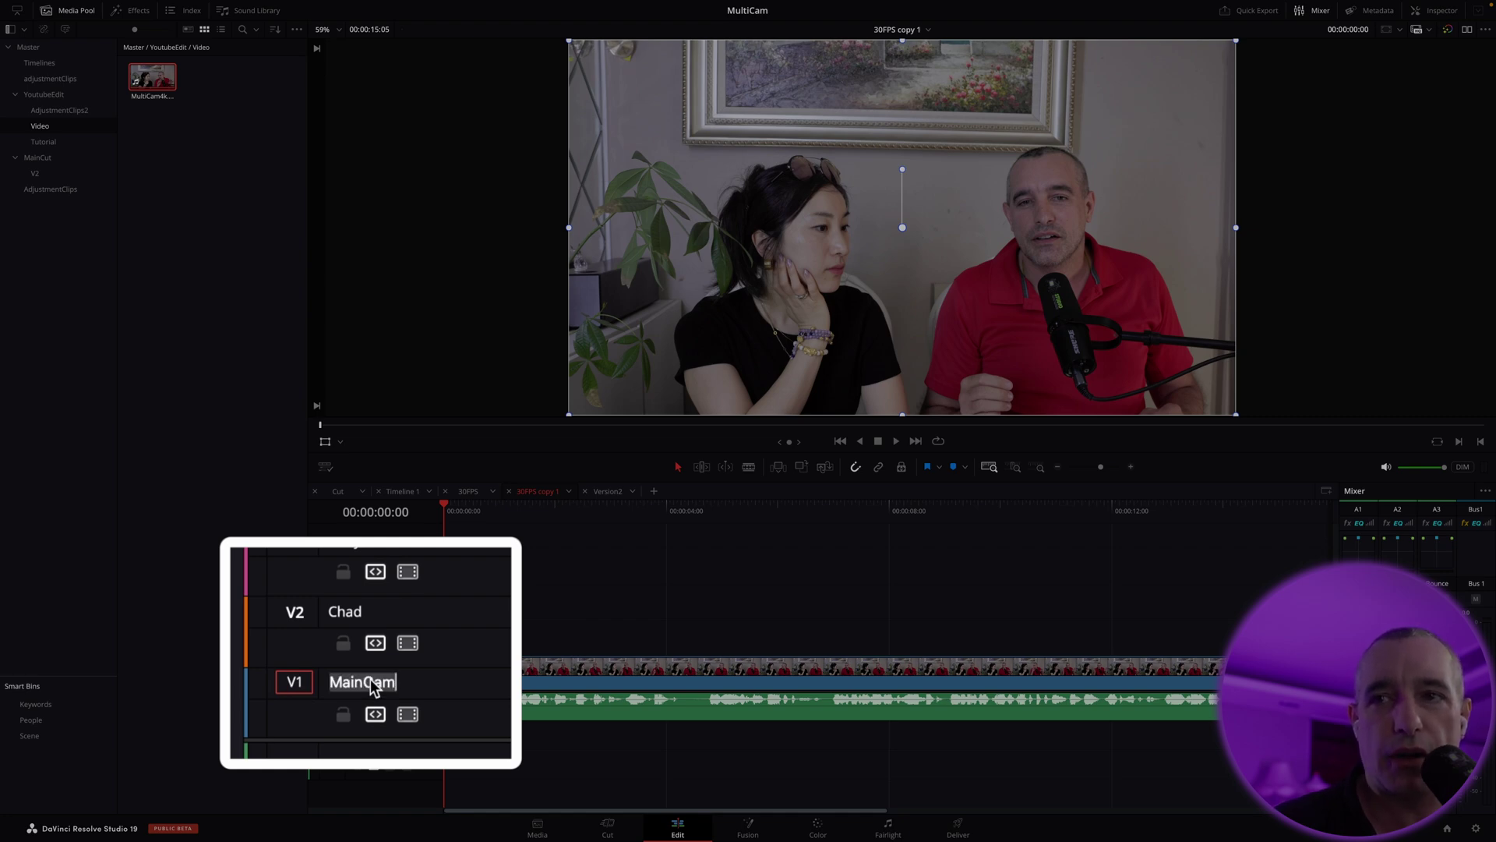
key(Return)
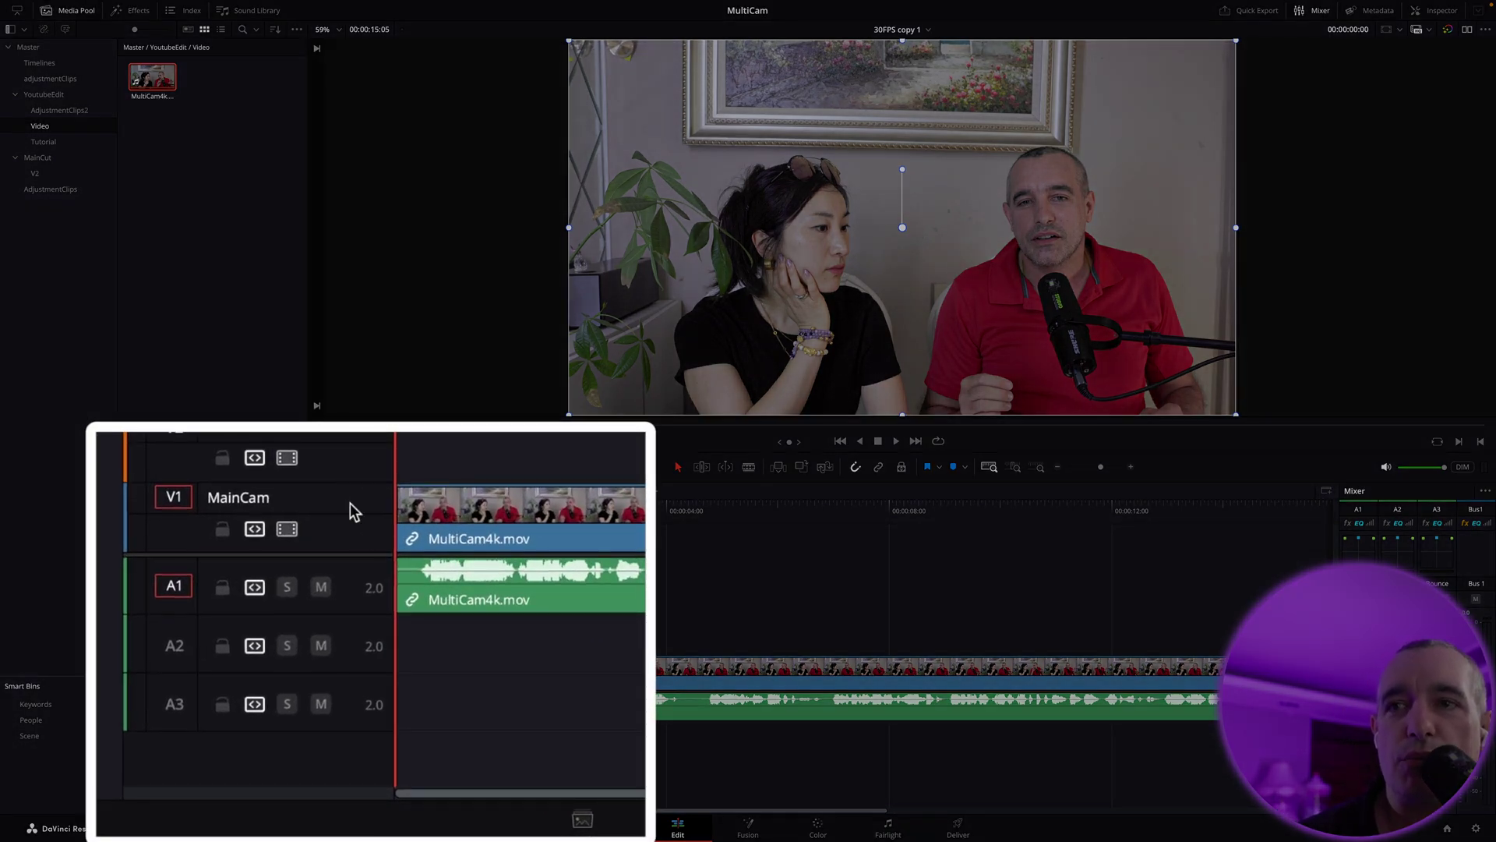
right_click(349, 503)
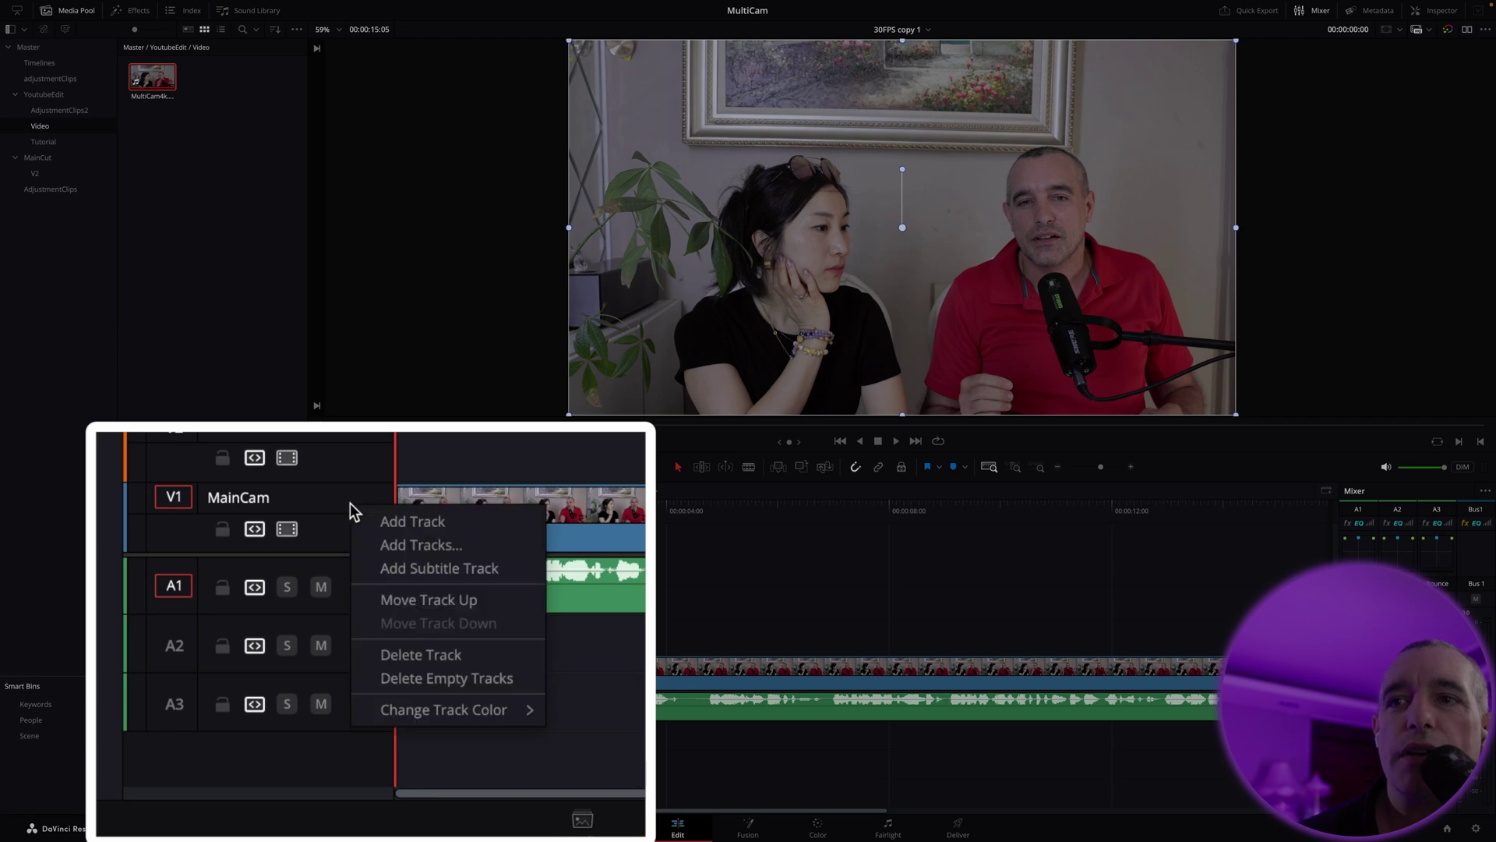
mouse_move(438, 699)
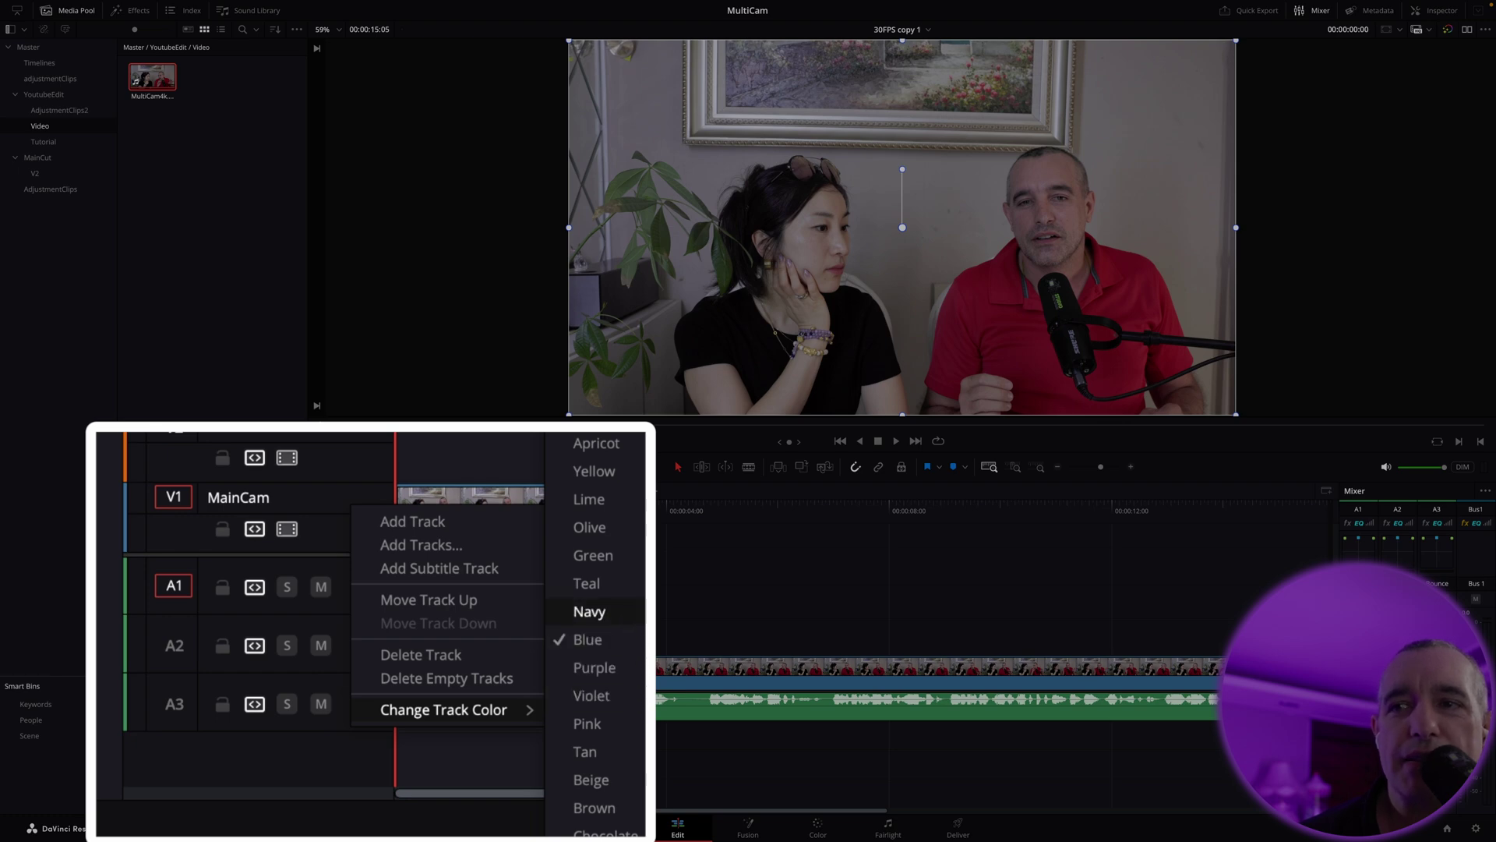
key(Escape)
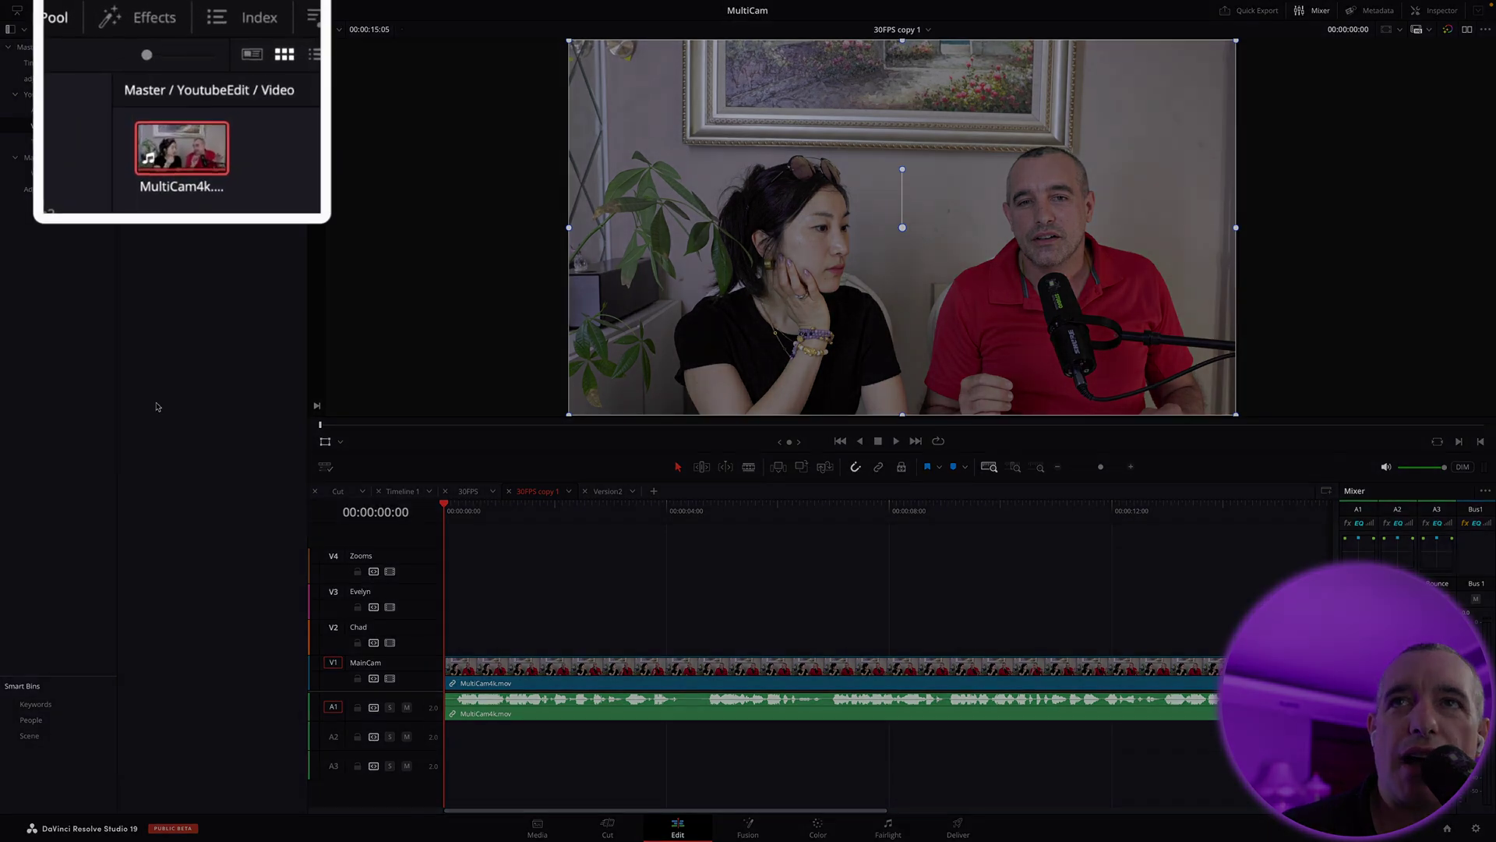
Step: Search the effects toolbox for "adj" to find the Adjustment Clip and view it among the favorites
click(145, 22)
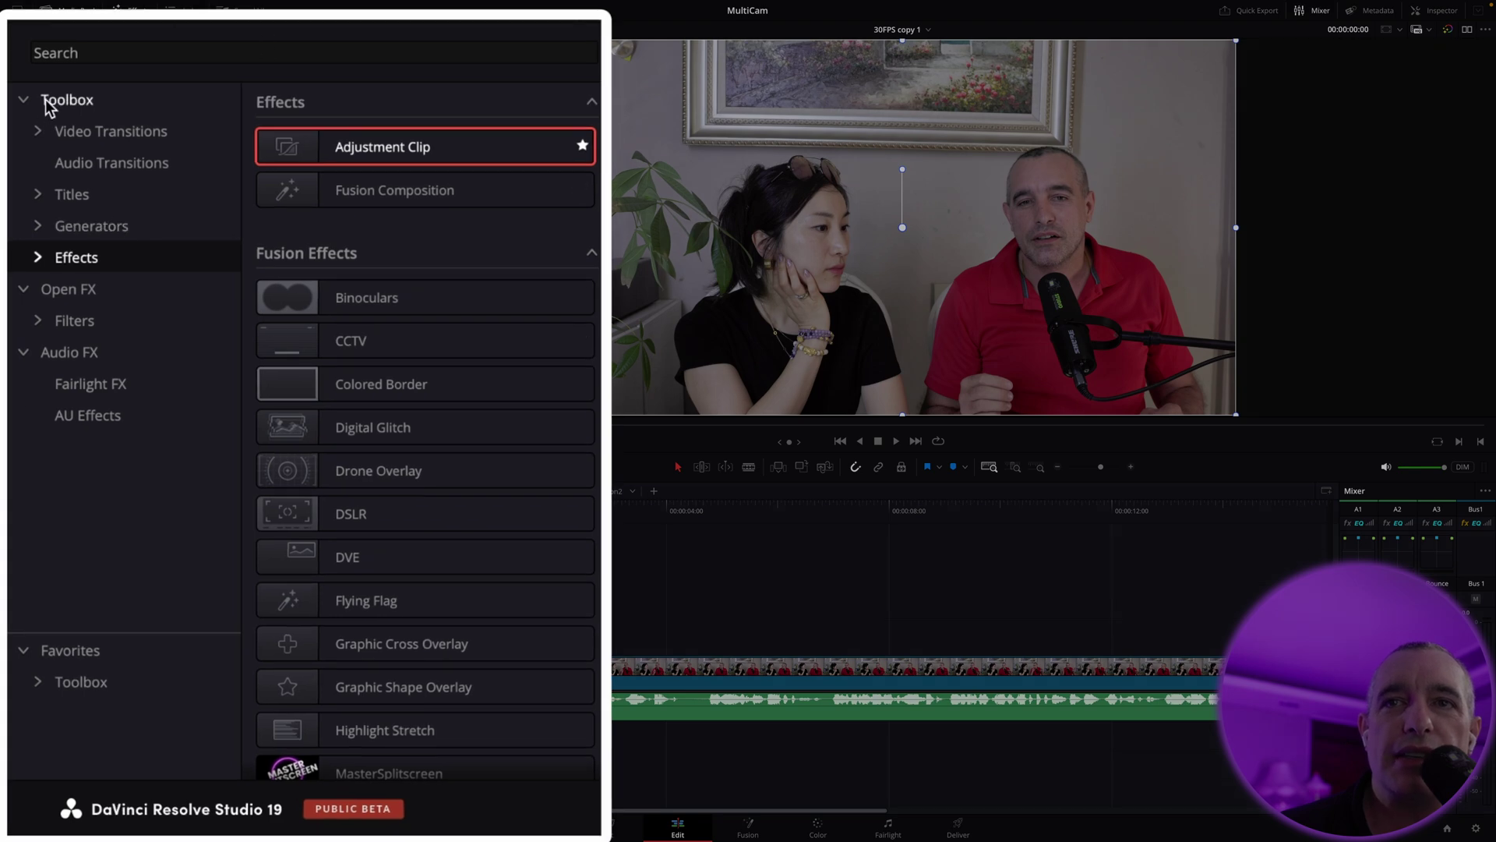
click(49, 101)
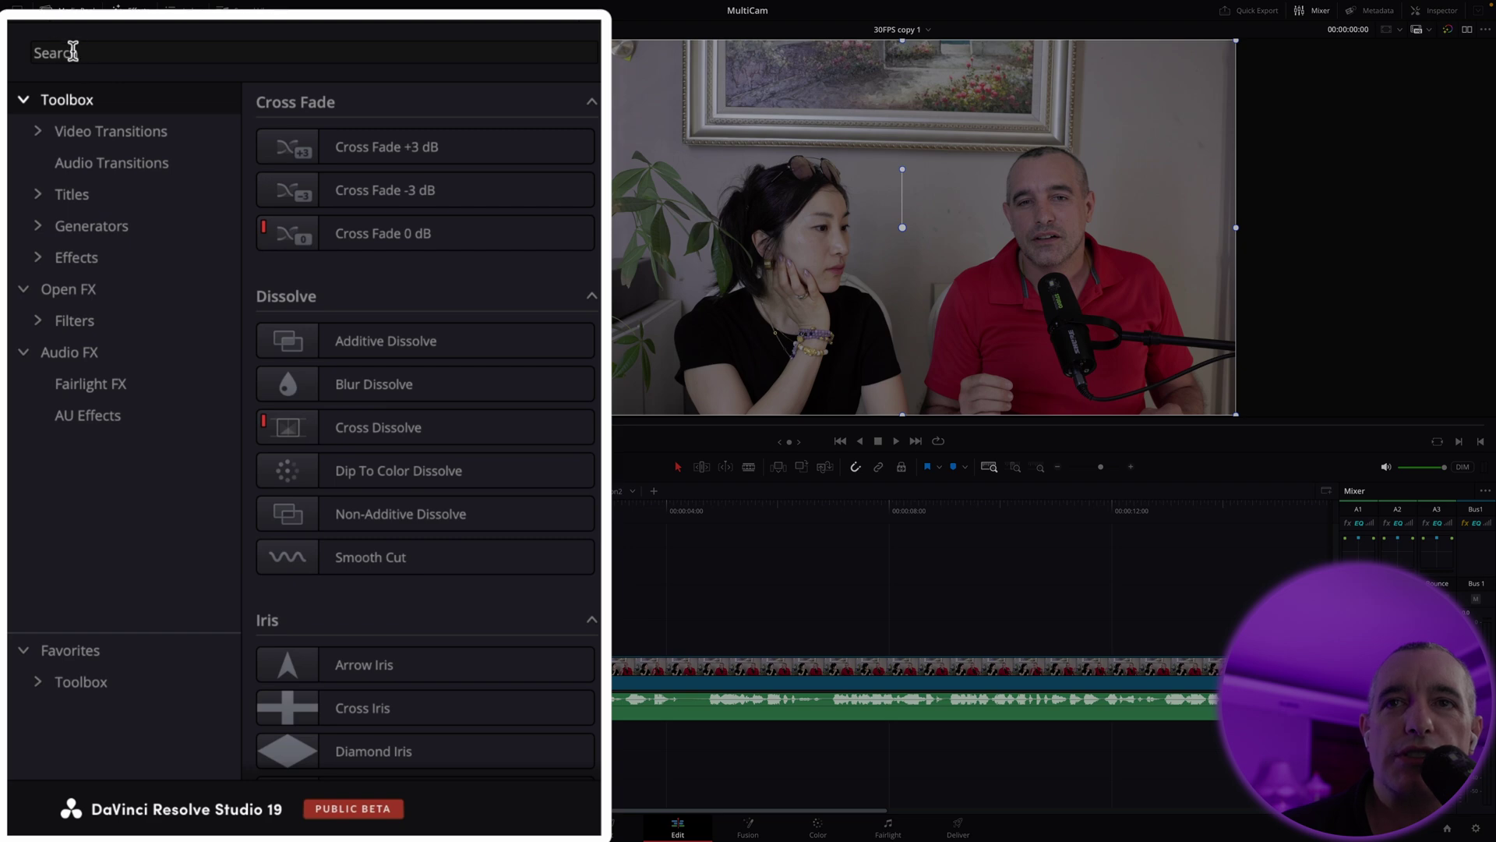
click(110, 53)
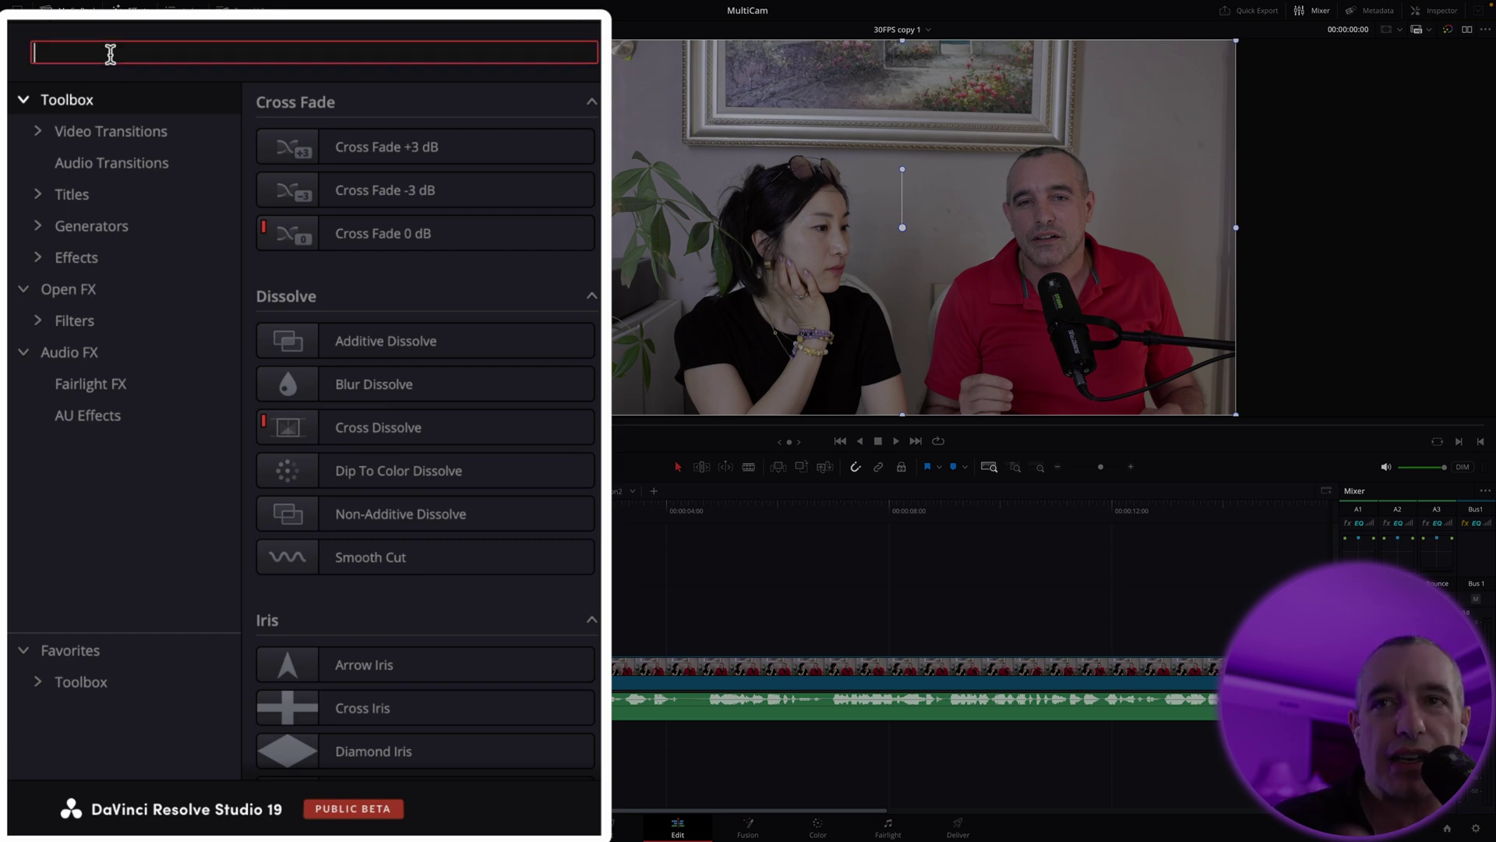
text(adj)
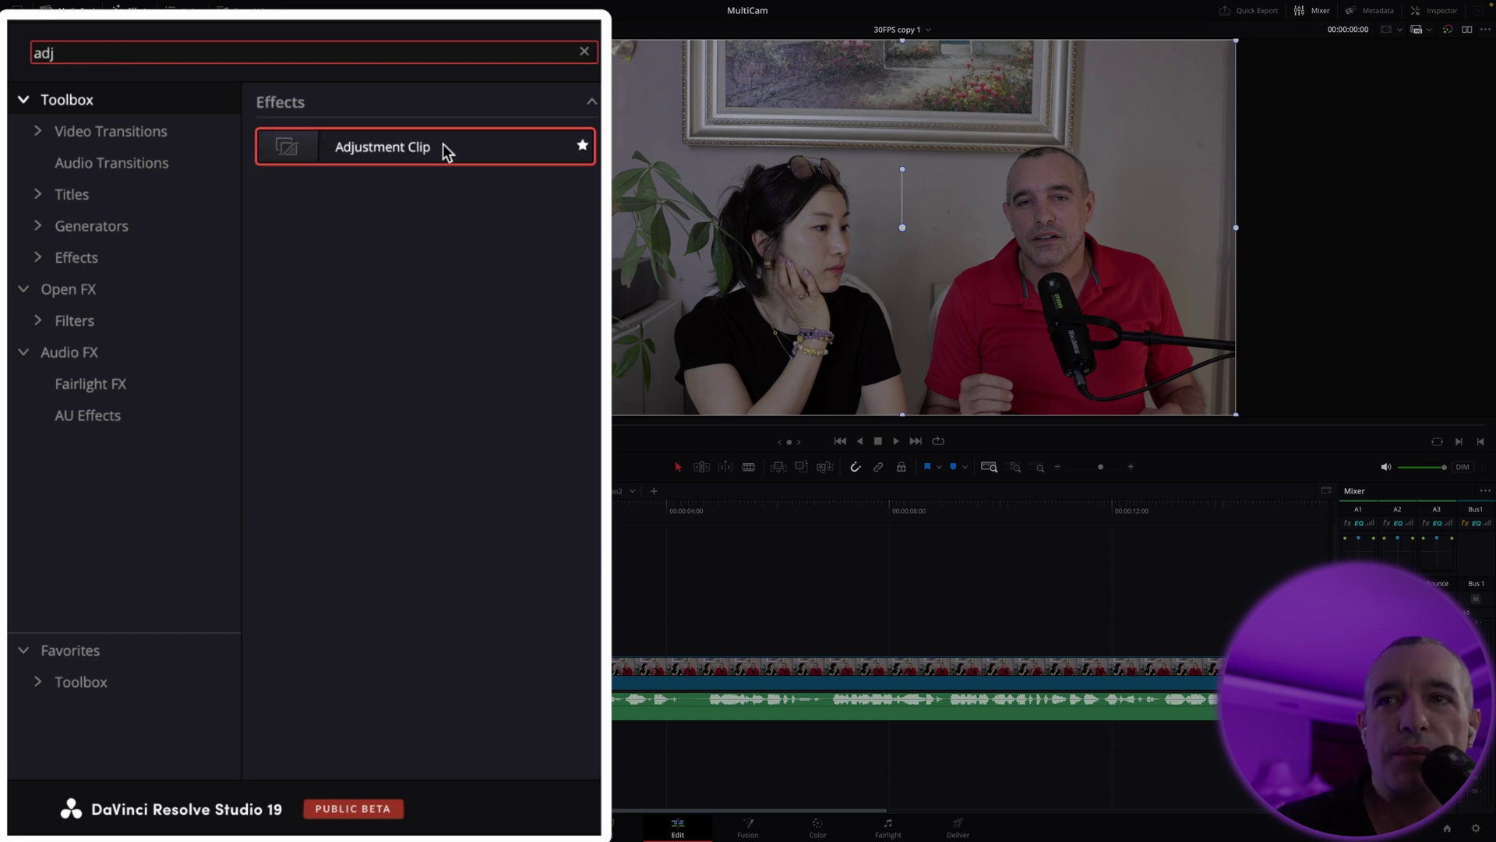
click(583, 146)
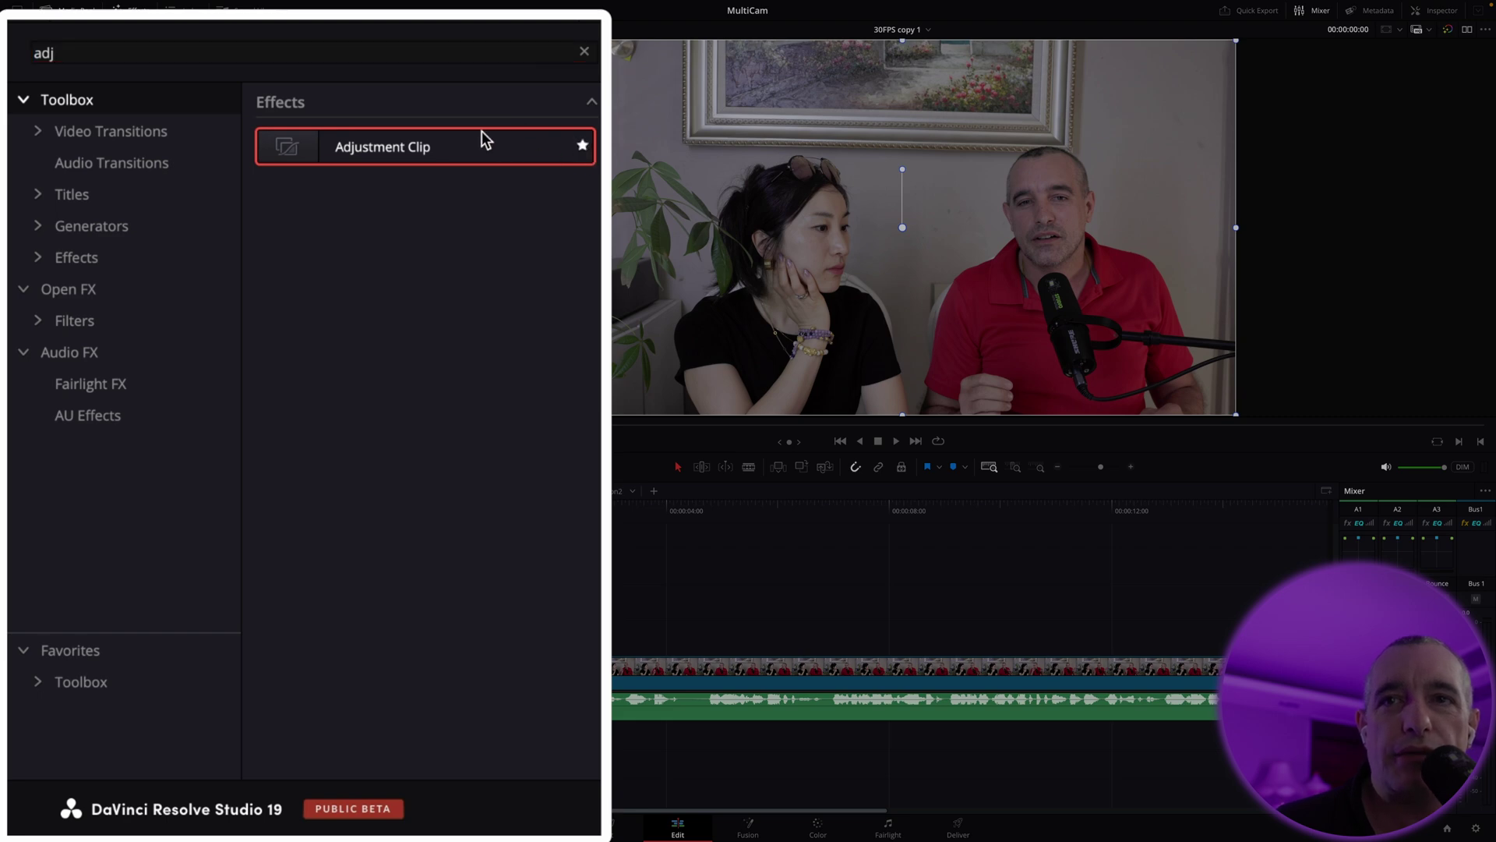
click(584, 52)
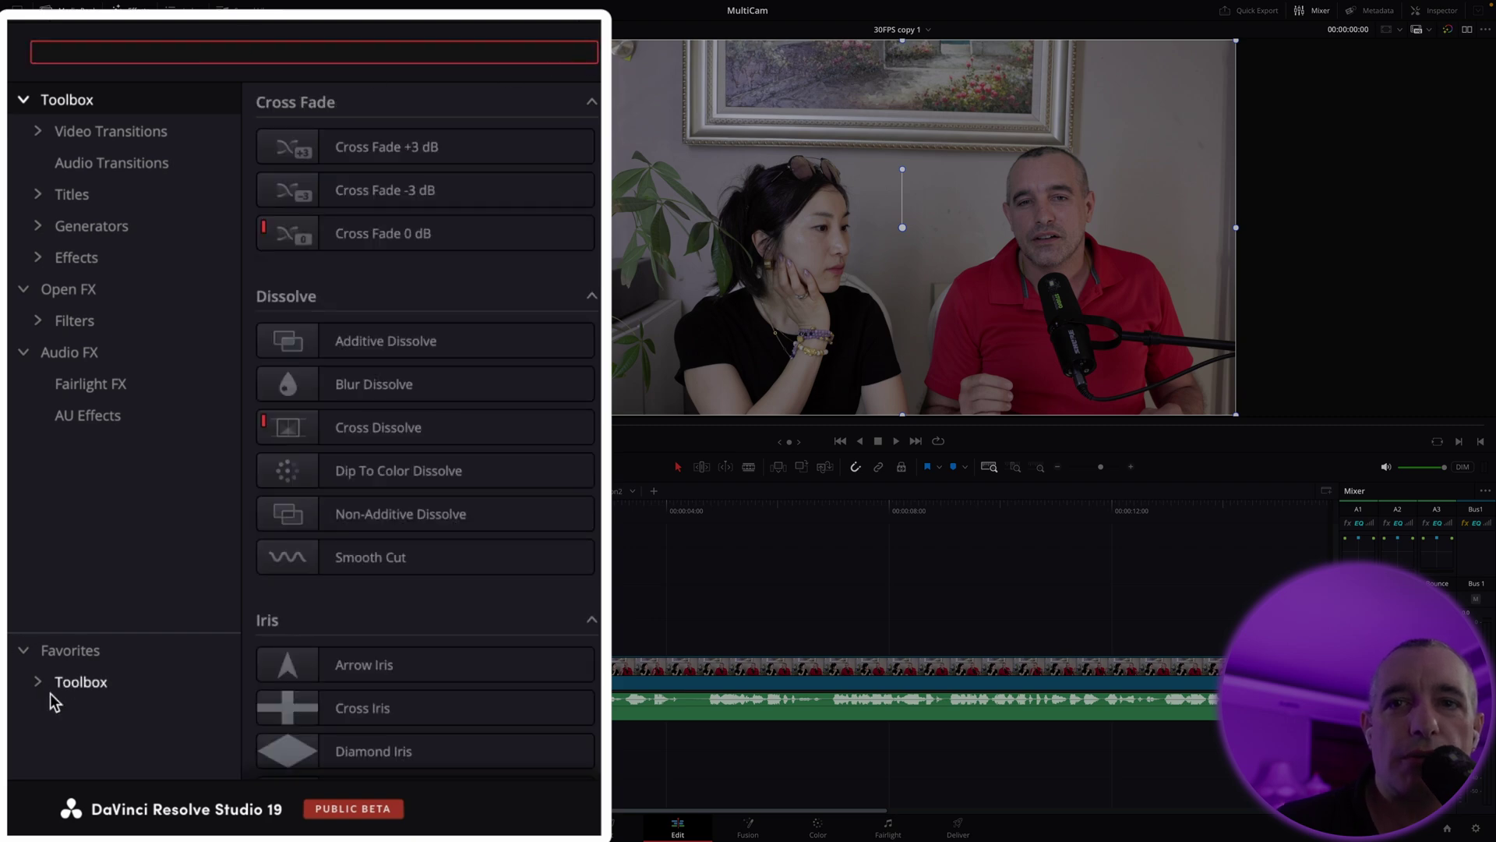
click(73, 656)
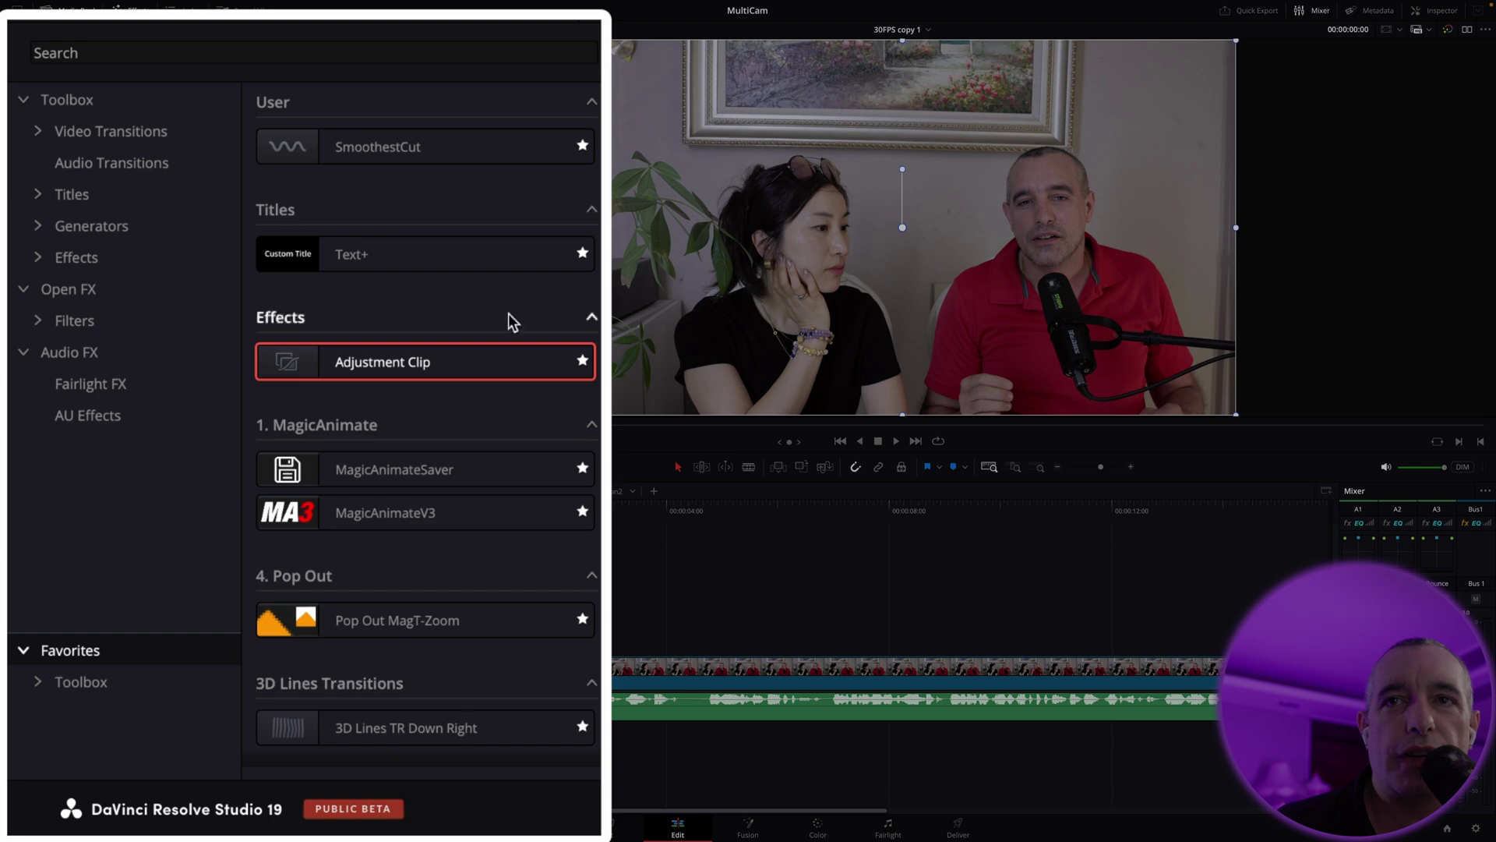
Step: Place an Adjustment Clip at the start of the V2 track and extend its end to about 7 seconds
click(54, 102)
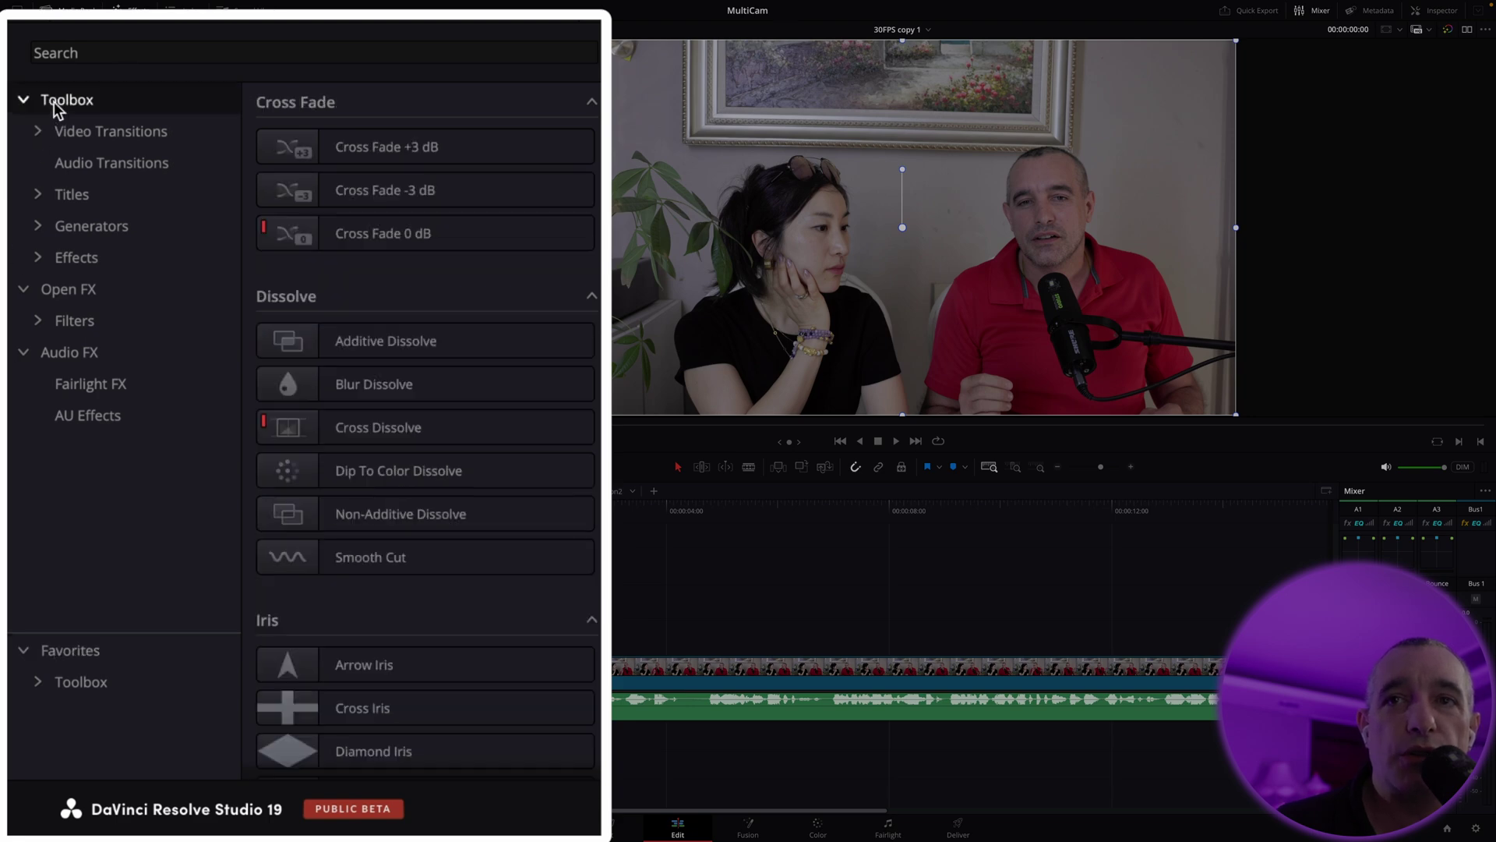
click(75, 258)
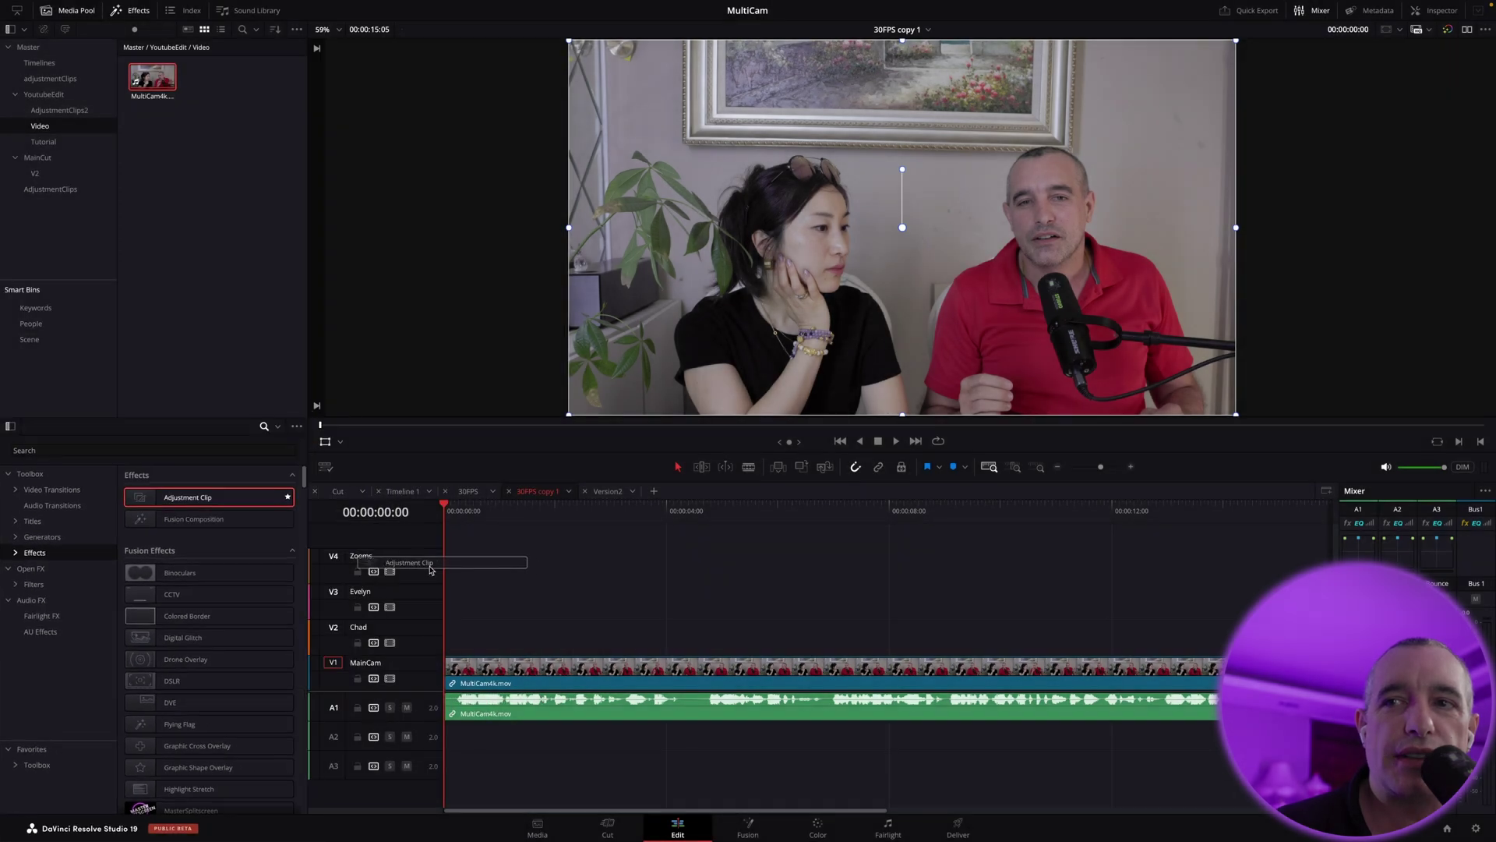
drag(377, 147, 340, 637)
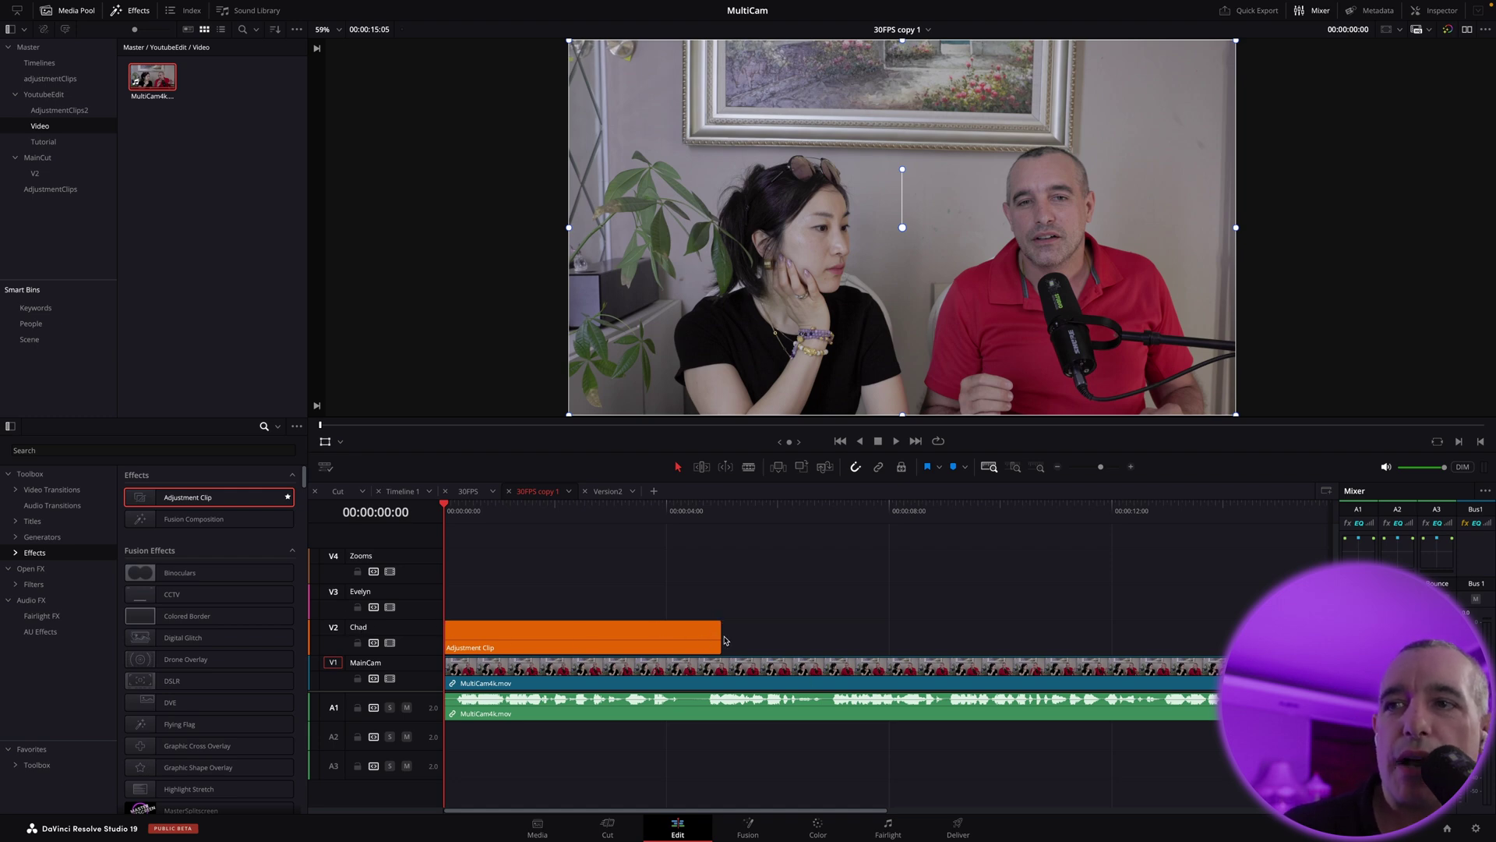
drag(721, 639, 824, 639)
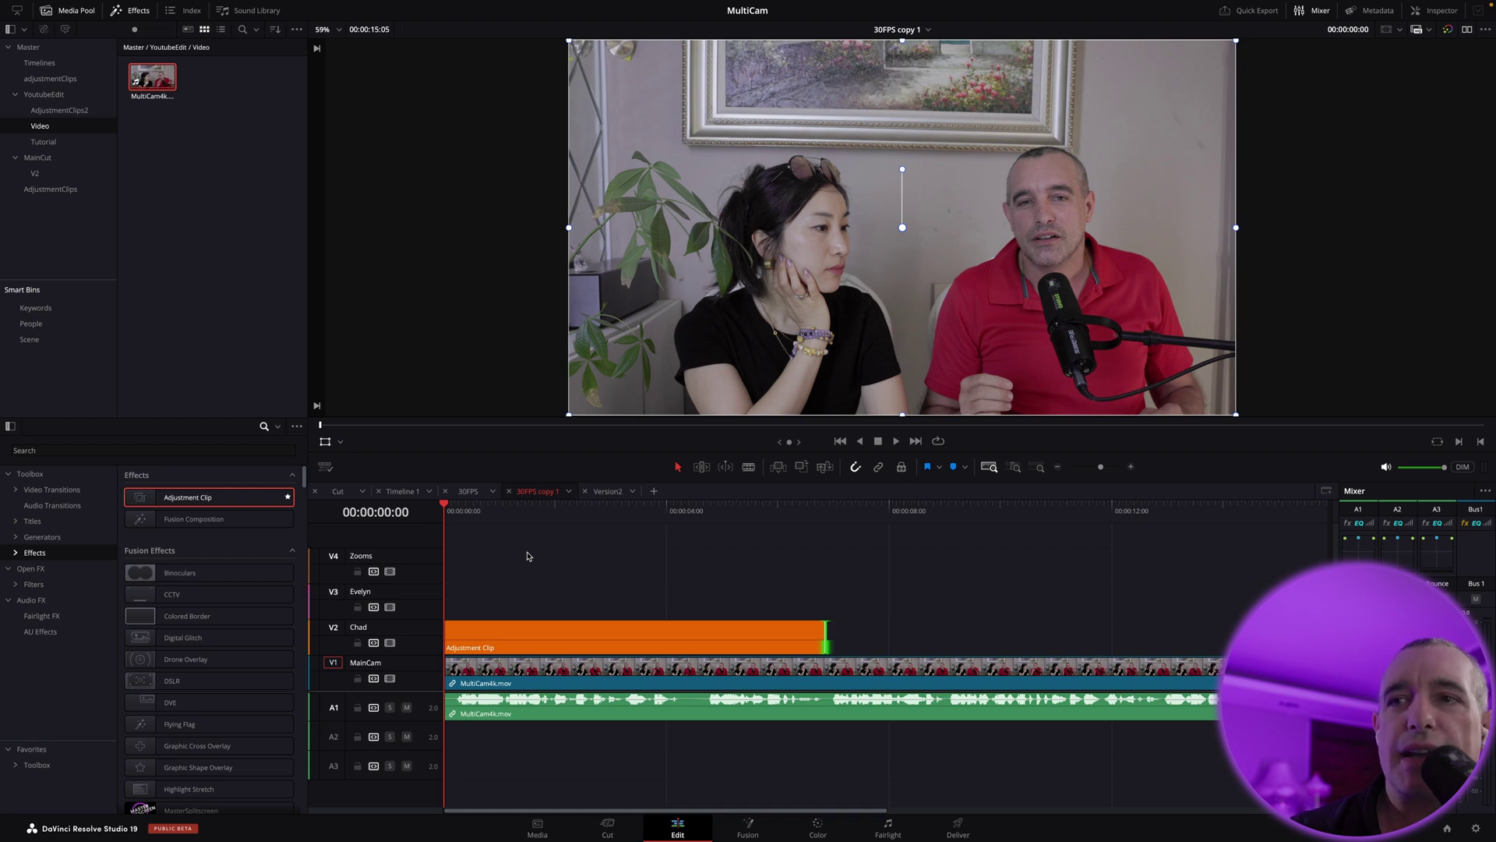
Step: Split the V2 adjustment clip at 00:00:02:08 and move its first part up to the V4 Zooms track
key(space)
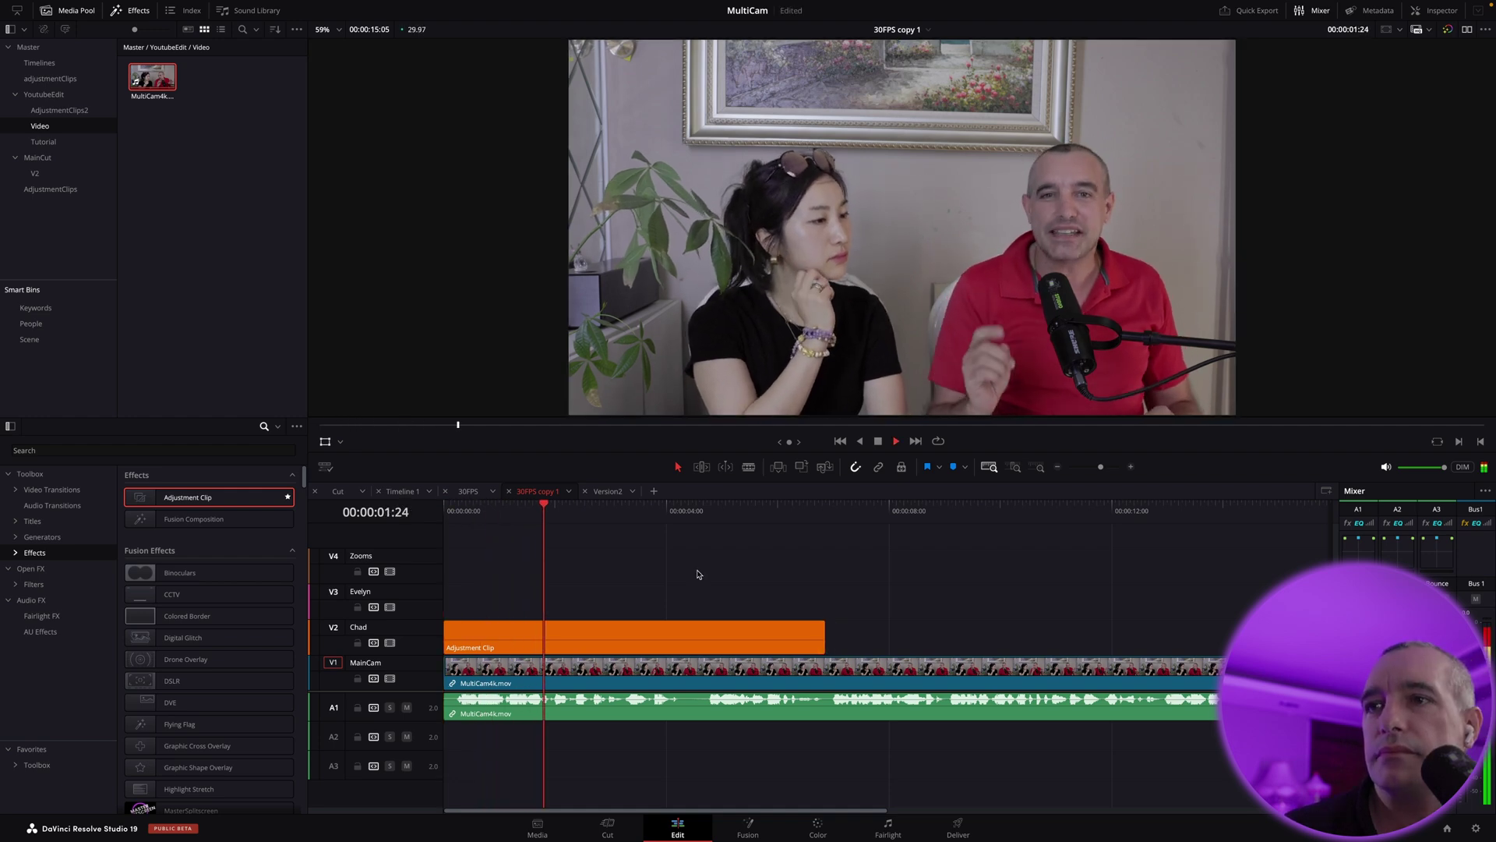
click(563, 506)
drag(573, 507, 570, 508)
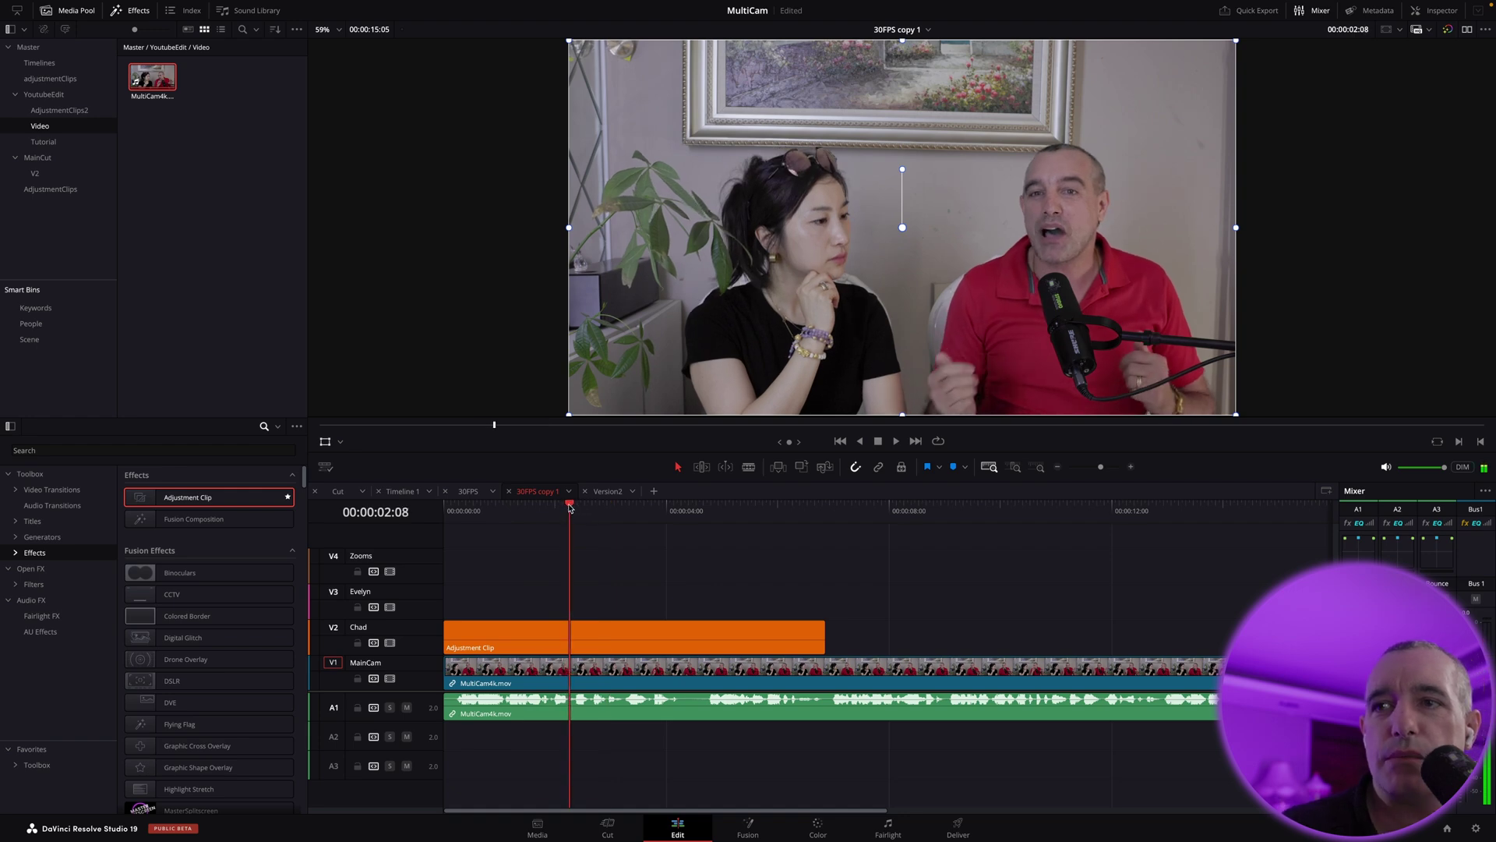
click(586, 637)
key(ctrl+b)
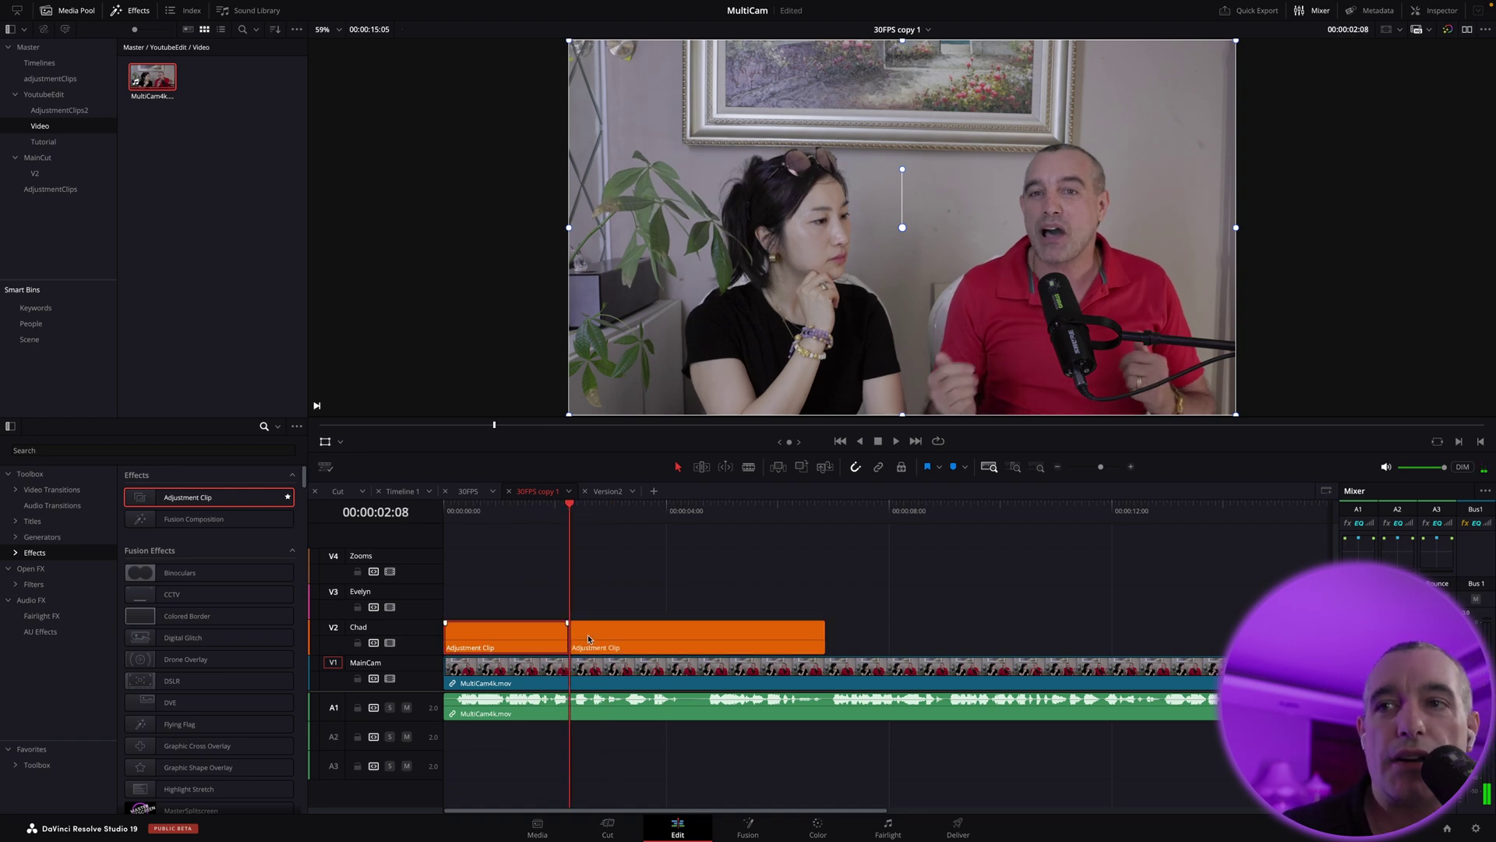
drag(489, 641, 490, 572)
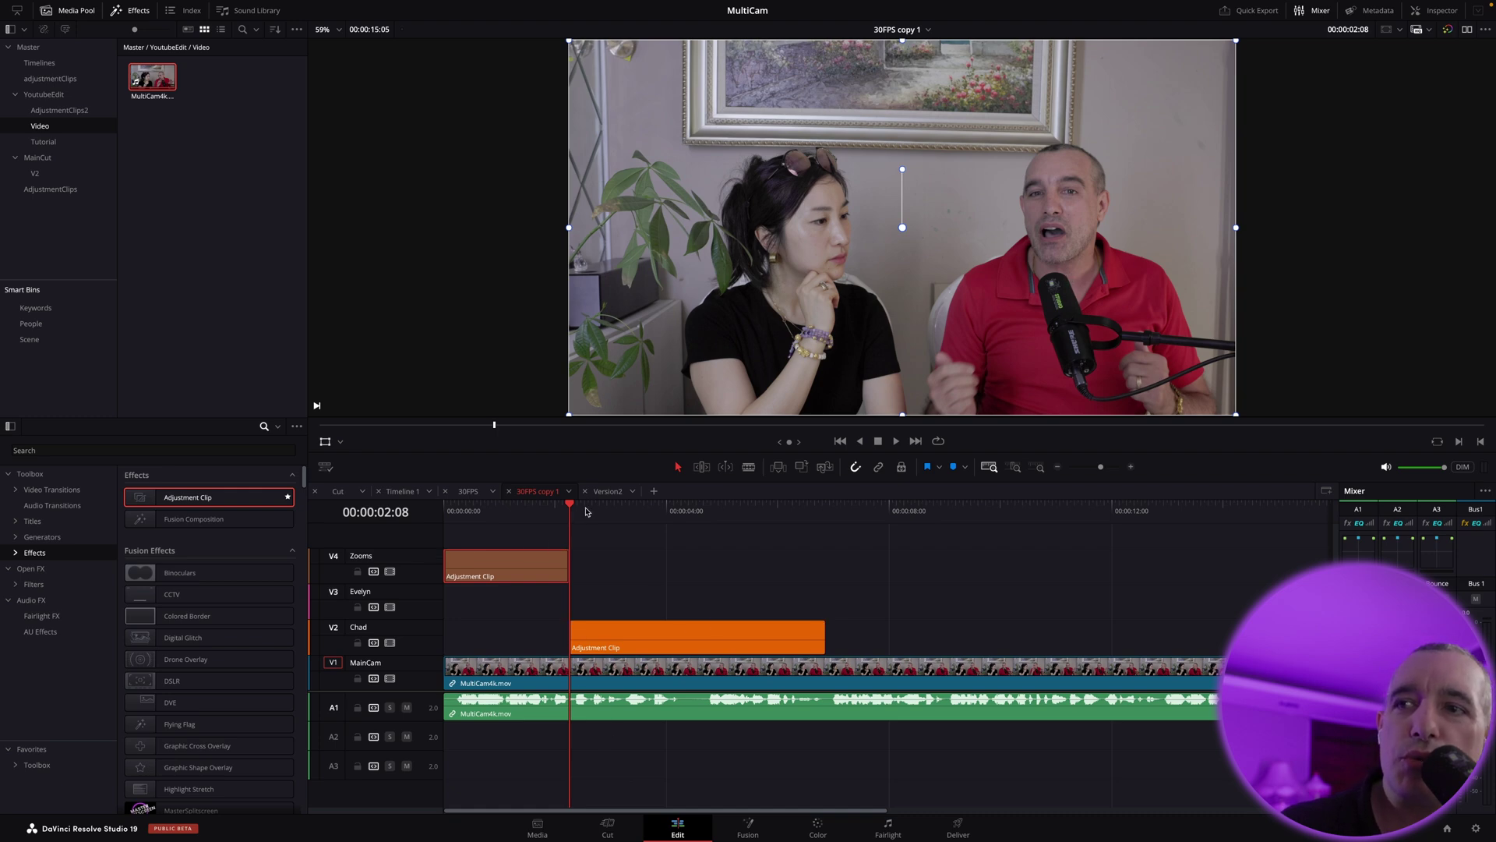
Step: Split the remaining V2 adjustment clip at 00:00:04:06 and move its second part slightly later onto the V3 track
drag(572, 505, 677, 504)
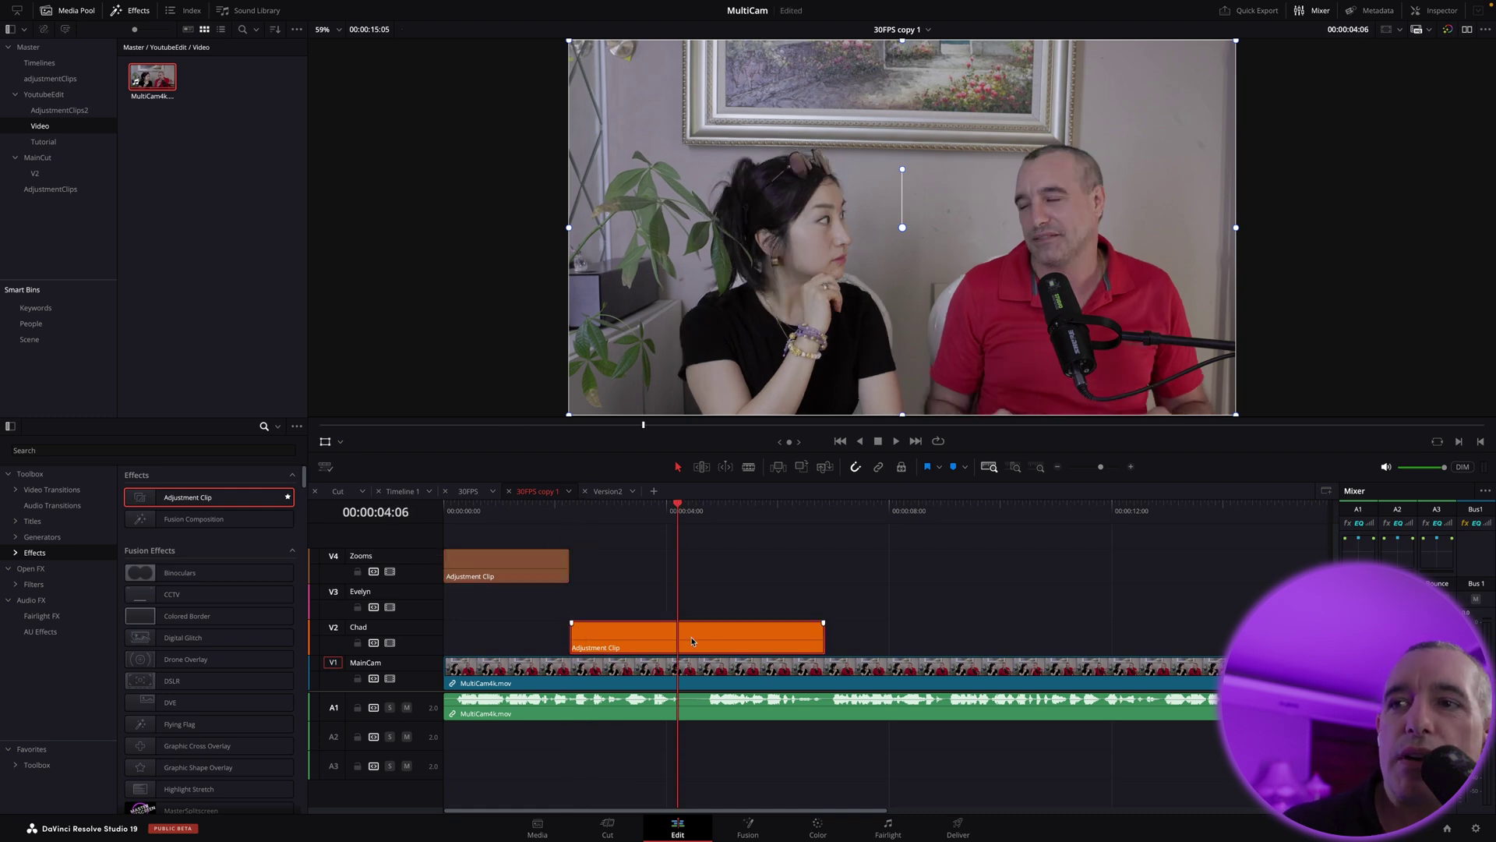
key(ctrl+b)
drag(692, 640, 714, 648)
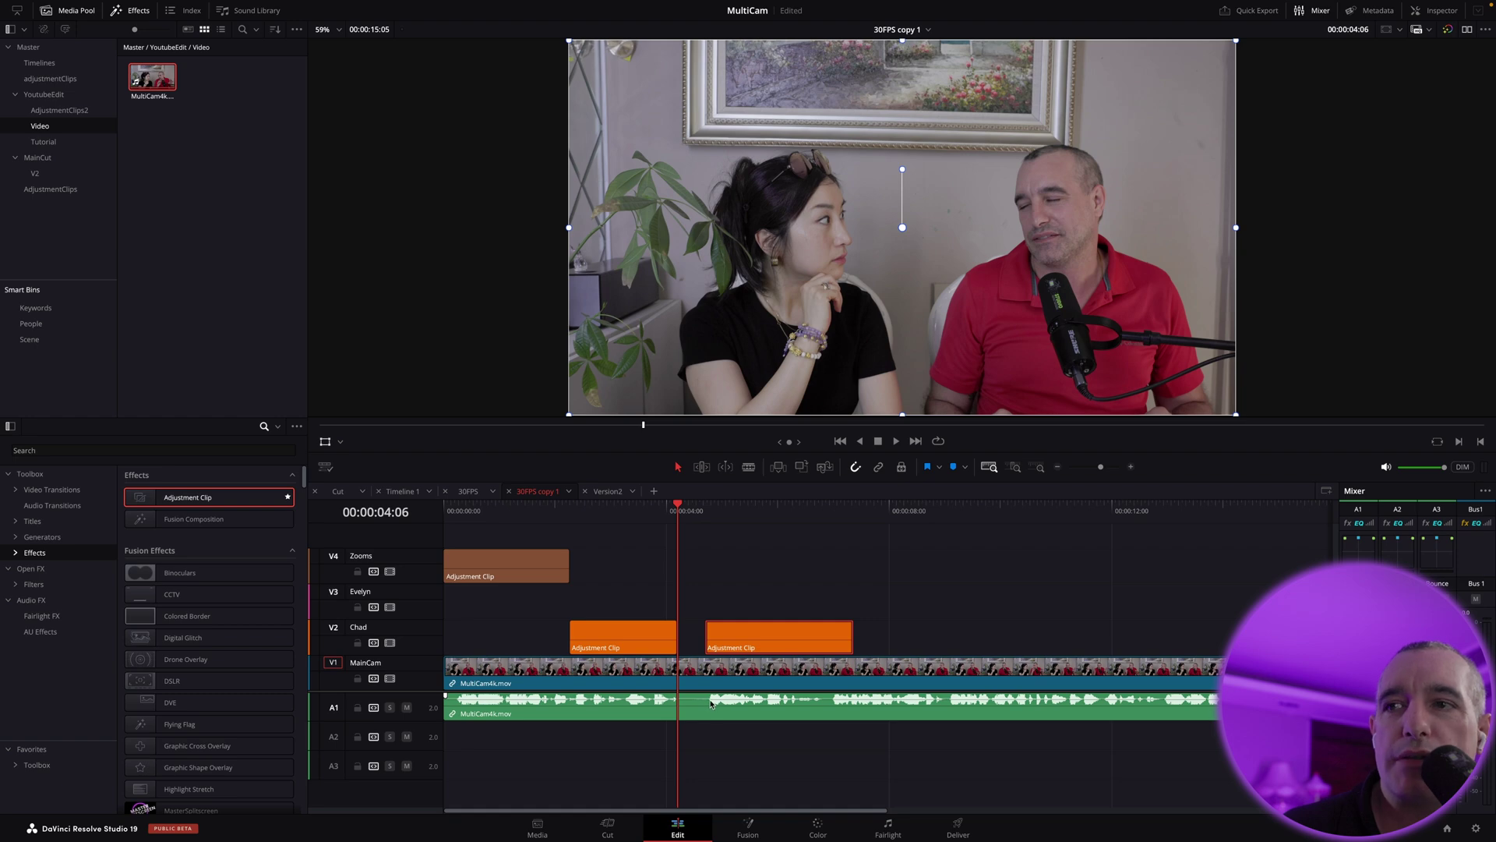
drag(773, 636, 772, 618)
Step: Add a Zoom keyframe at 1.000 at the very start of the V4 adjustment clip
key(Home)
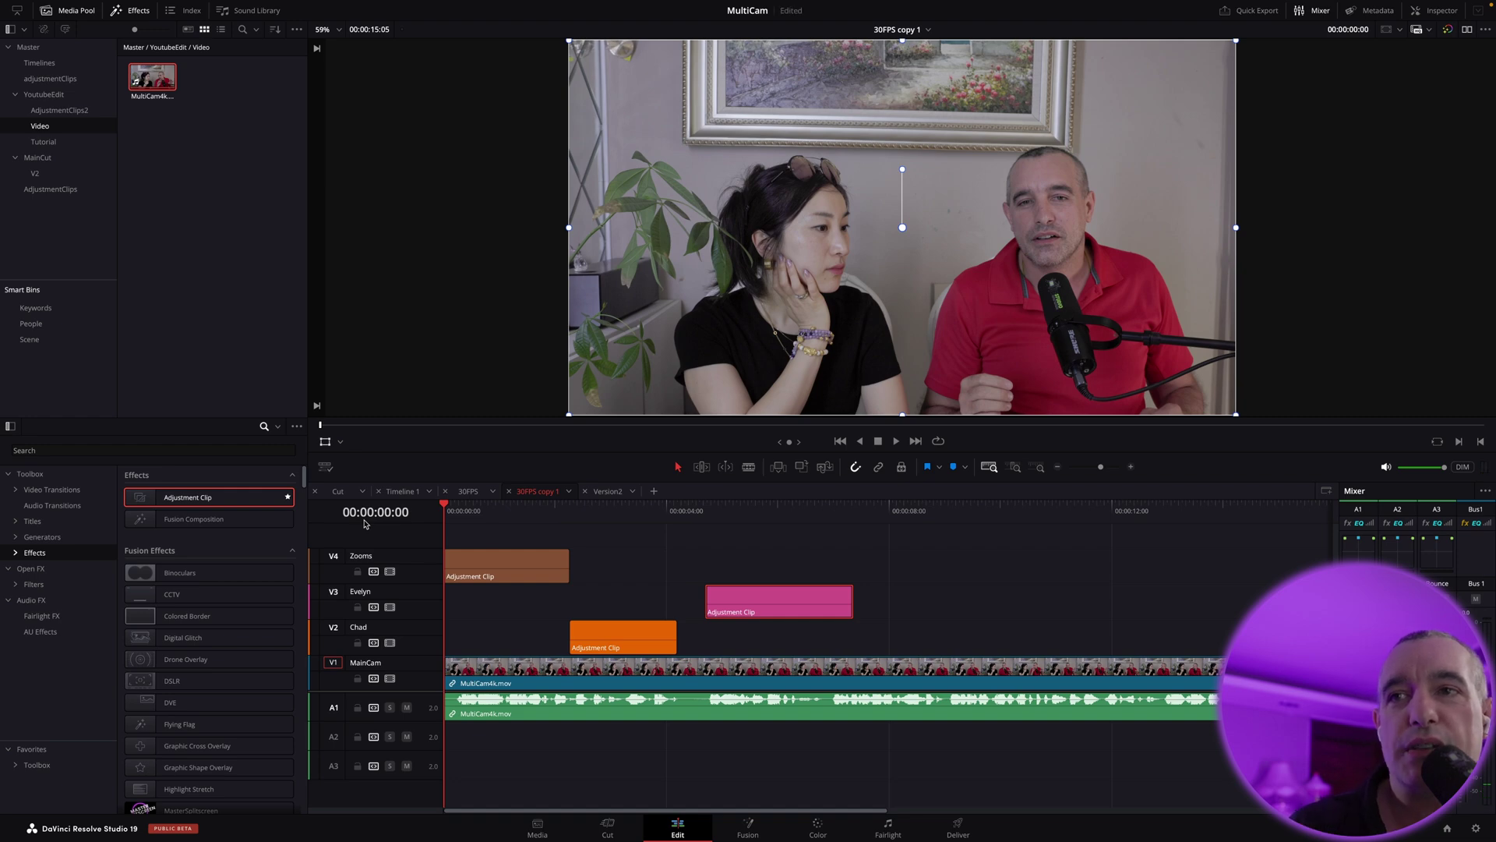
click(503, 566)
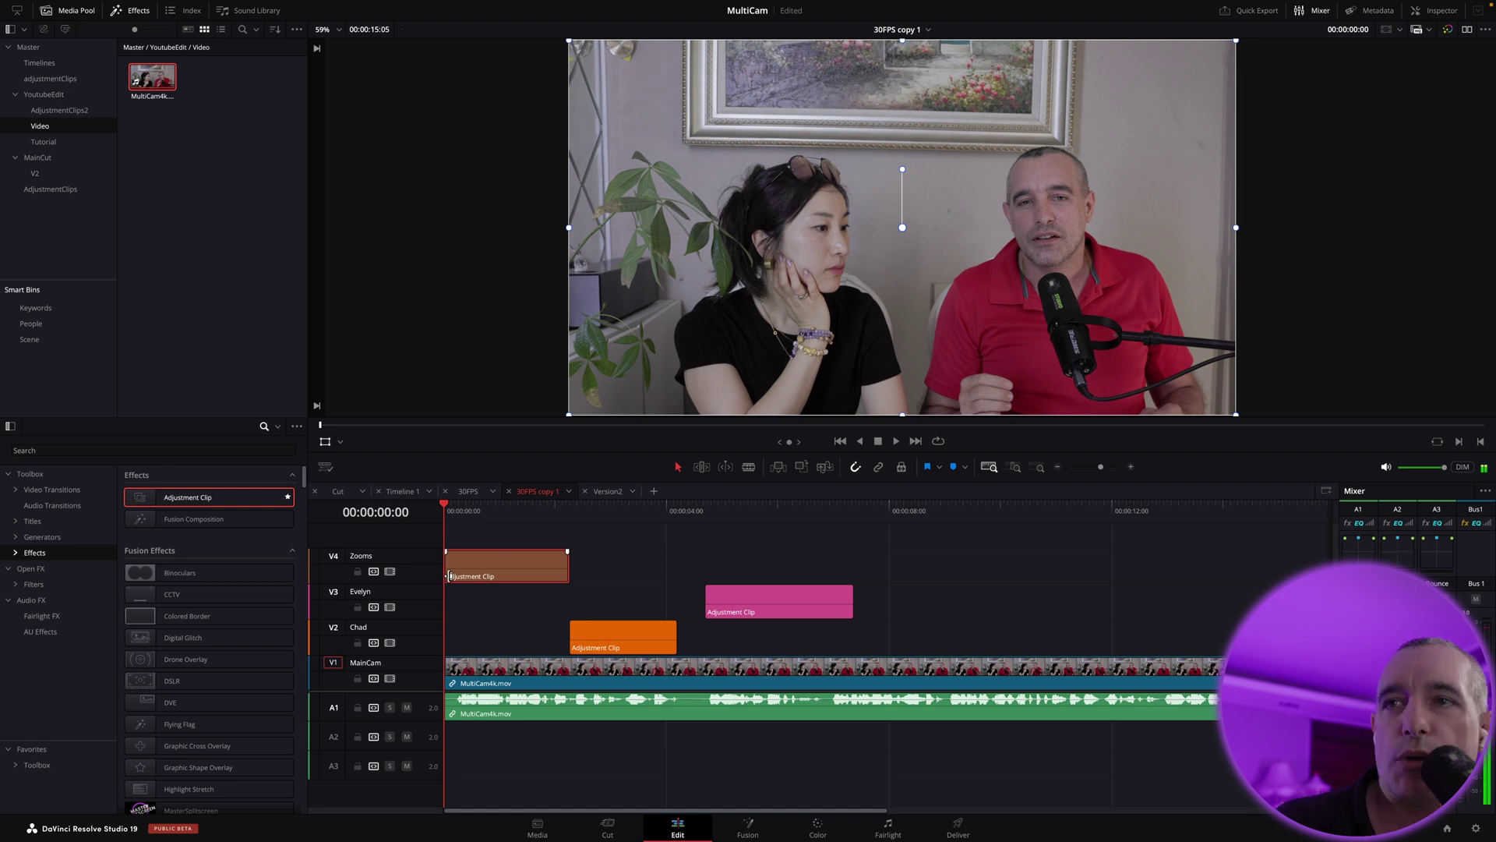
mouse_move(445, 508)
mouse_down()
mouse_move(527, 510)
mouse_move(441, 526)
mouse_up()
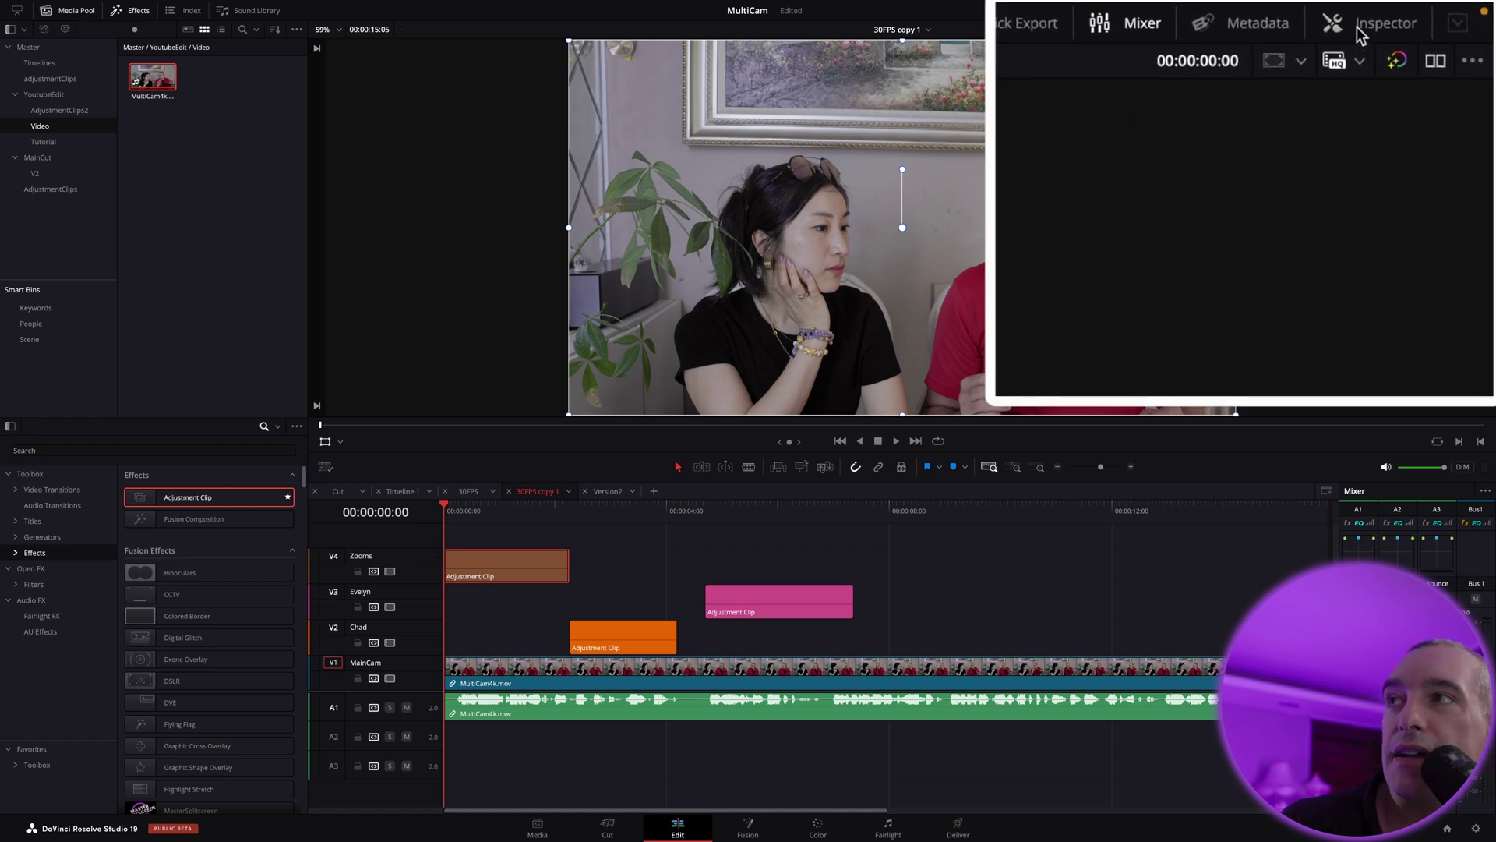
click(1357, 27)
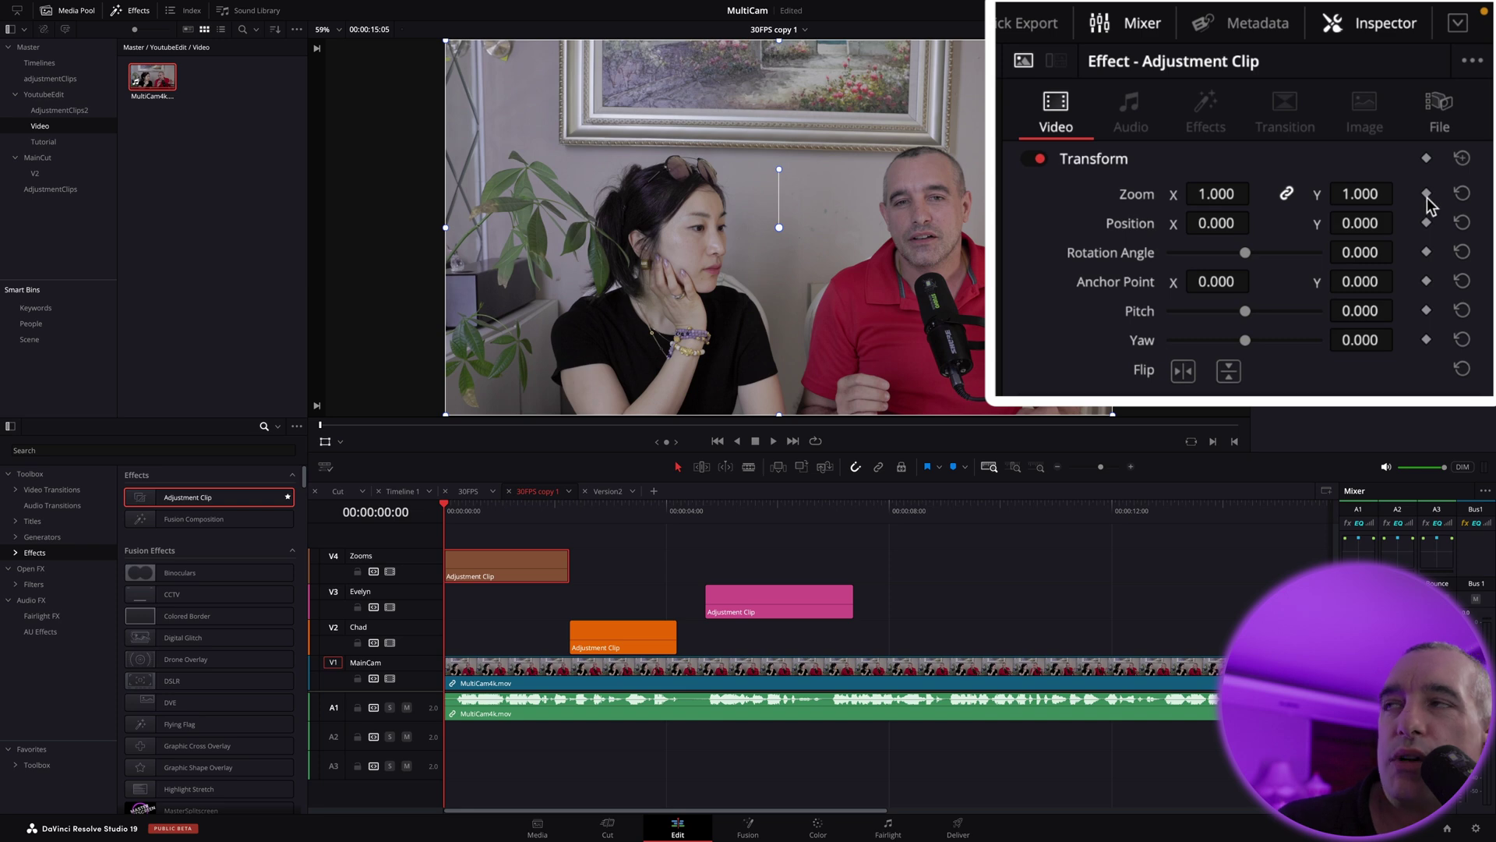
click(1462, 95)
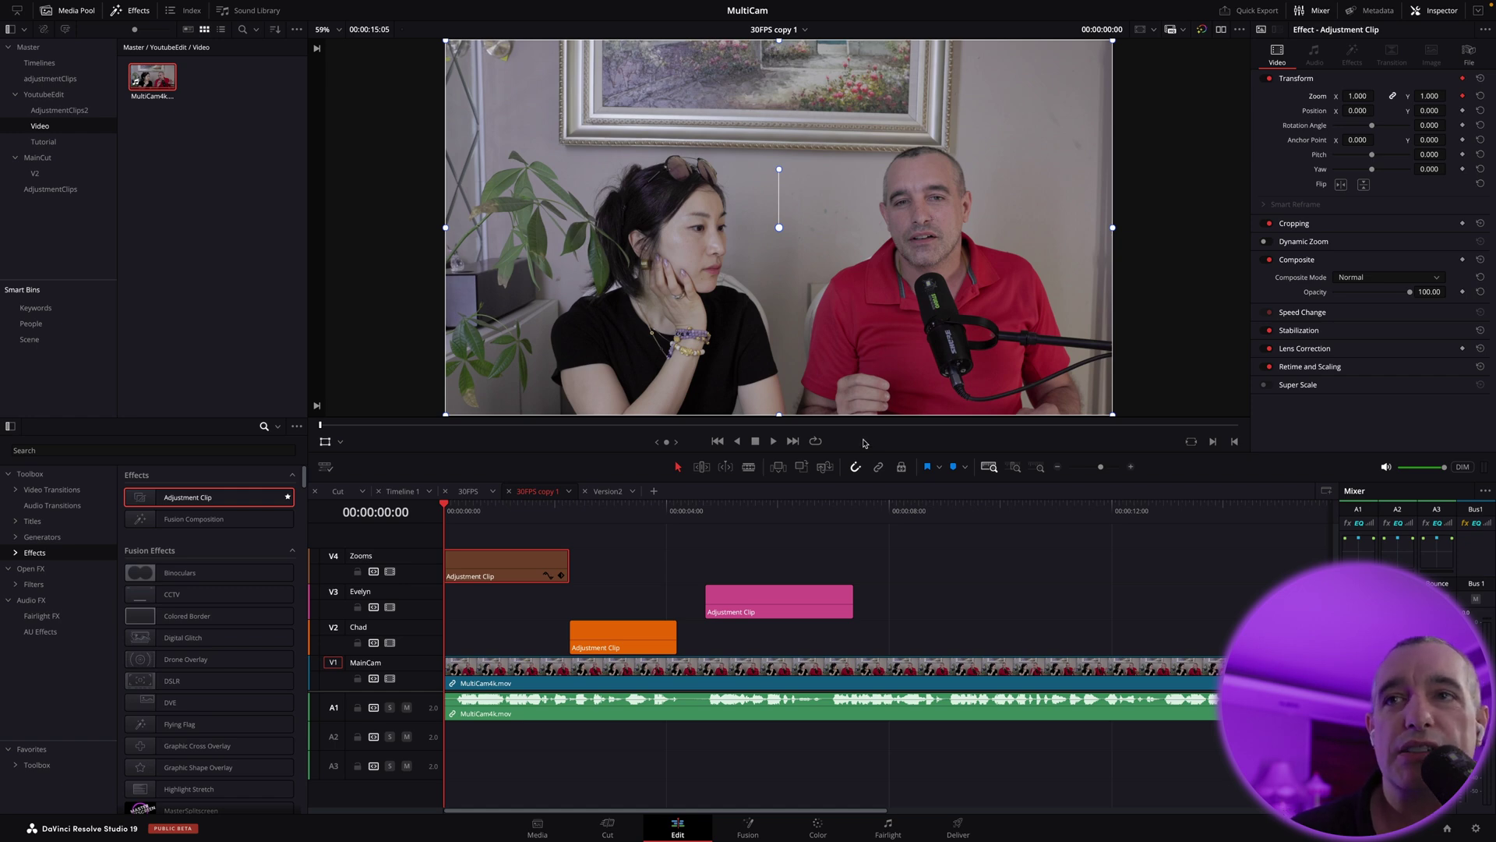
Step: Choose the Transform overlay for the viewer and switch its on-screen controls off and on again
mouse_move(802, 220)
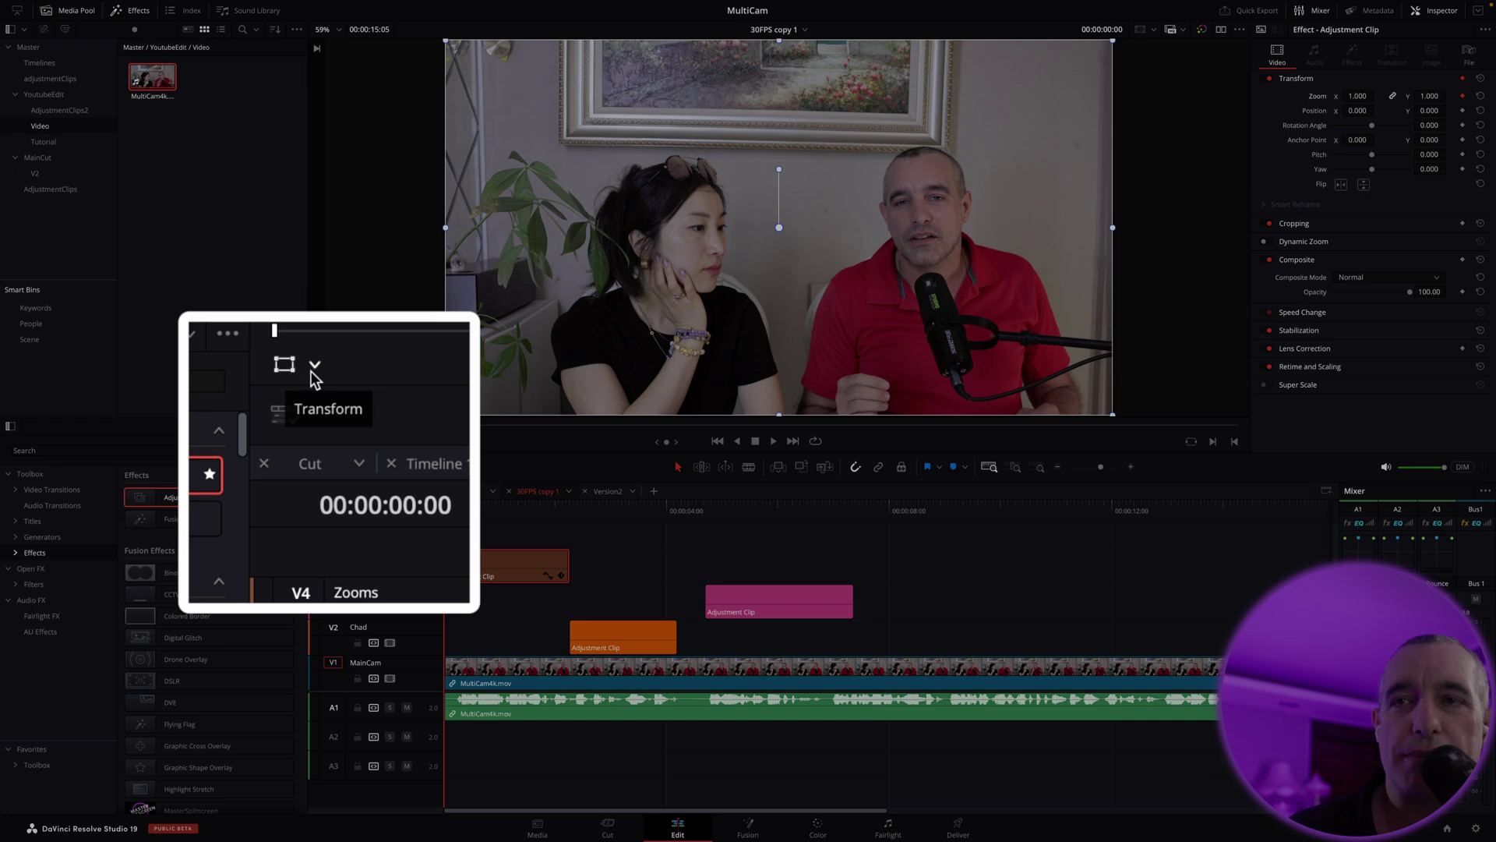
click(316, 363)
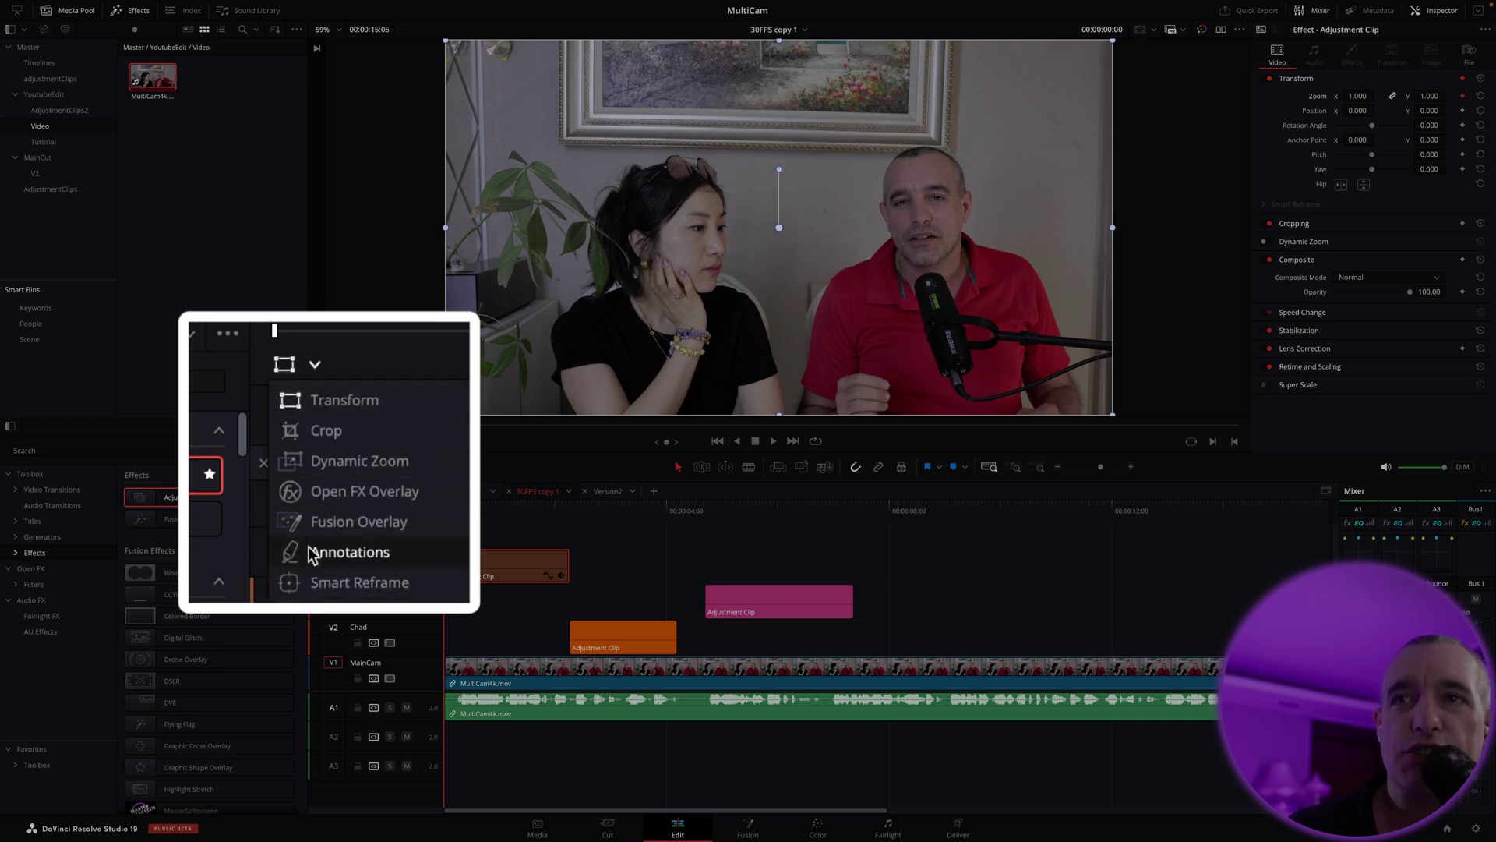
click(289, 407)
click(279, 367)
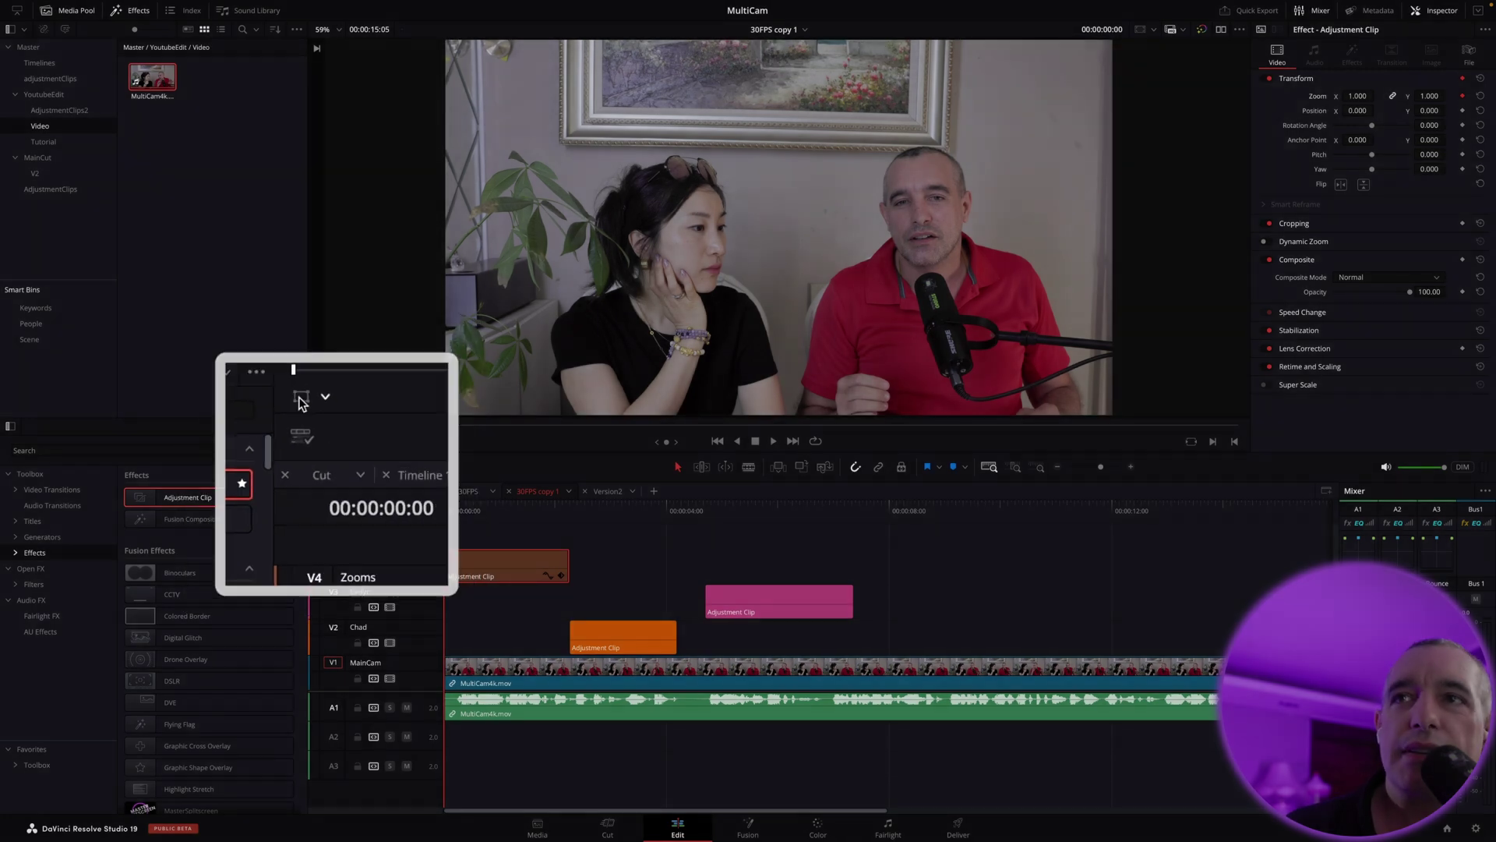
click(325, 441)
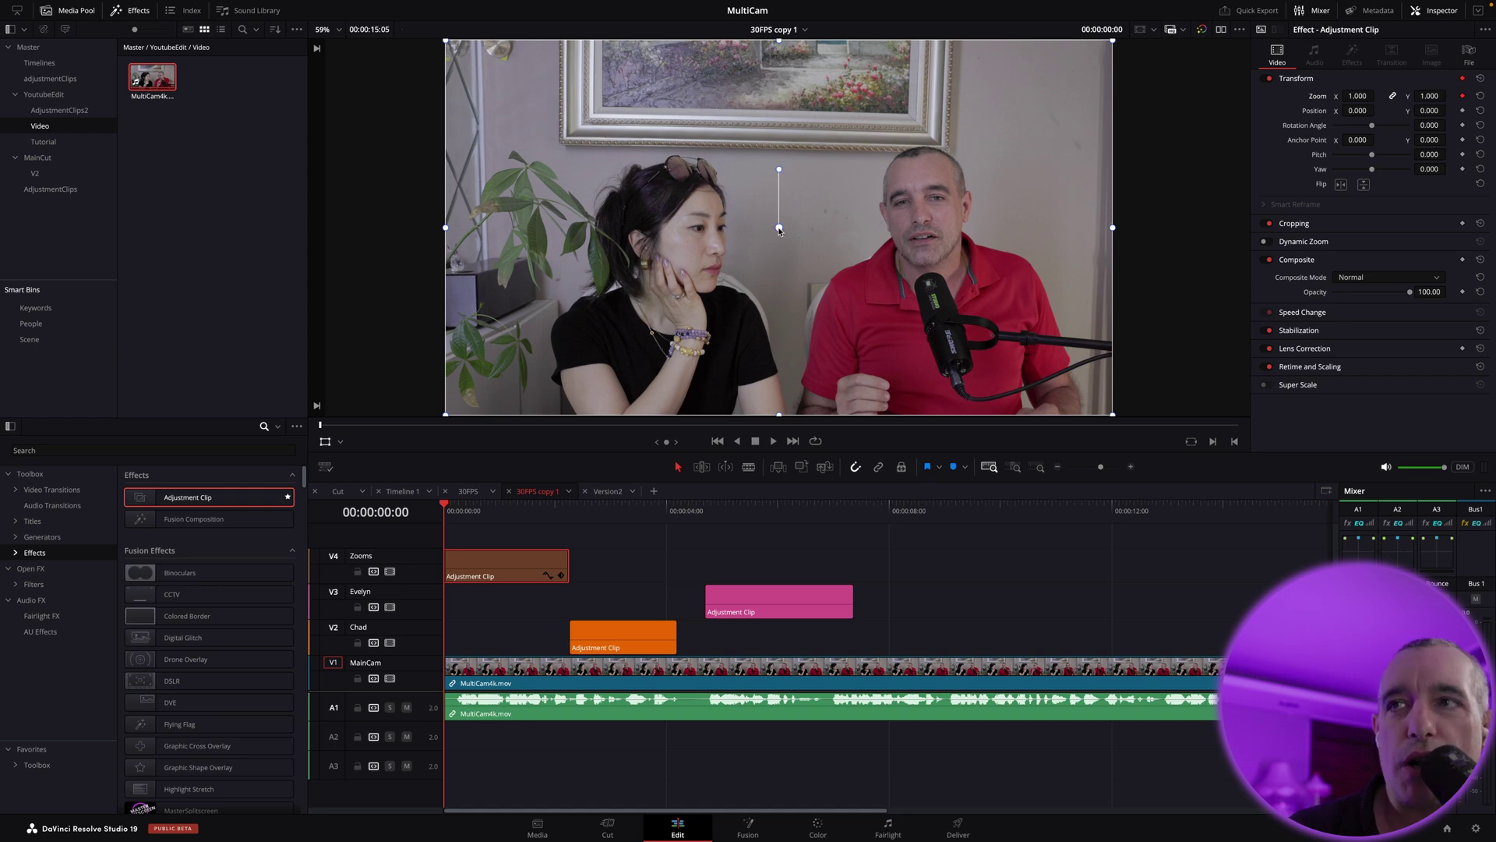
Step: Try shifting the clip's anchor point to the picture's upper-left corner and return it to the centre
drag(779, 230, 470, 68)
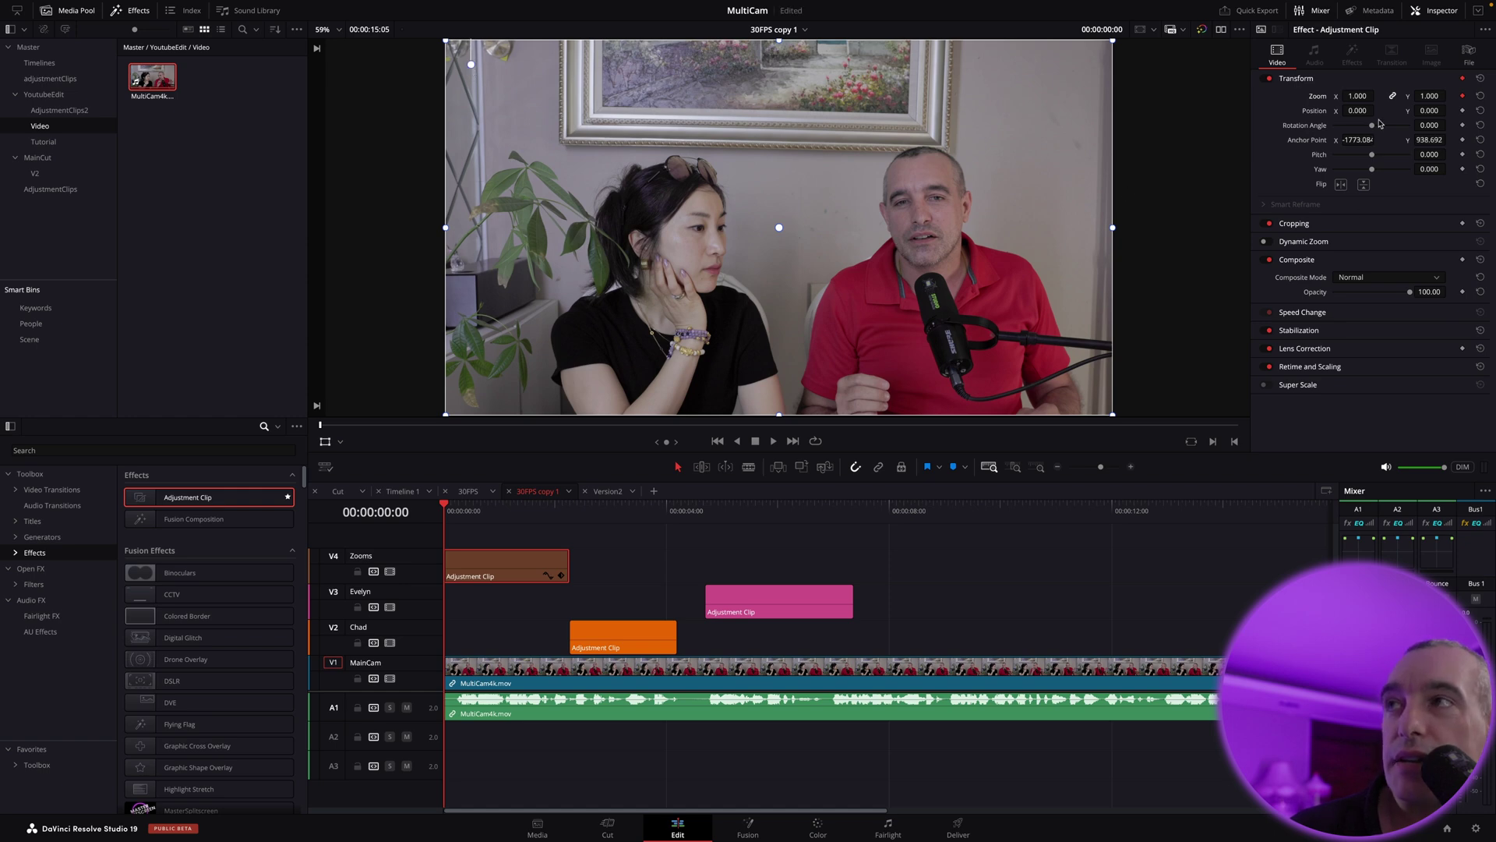
mouse_move(1358, 96)
mouse_down()
mouse_move(1378, 95)
mouse_move(1357, 96)
mouse_up()
key(ctrl+z)
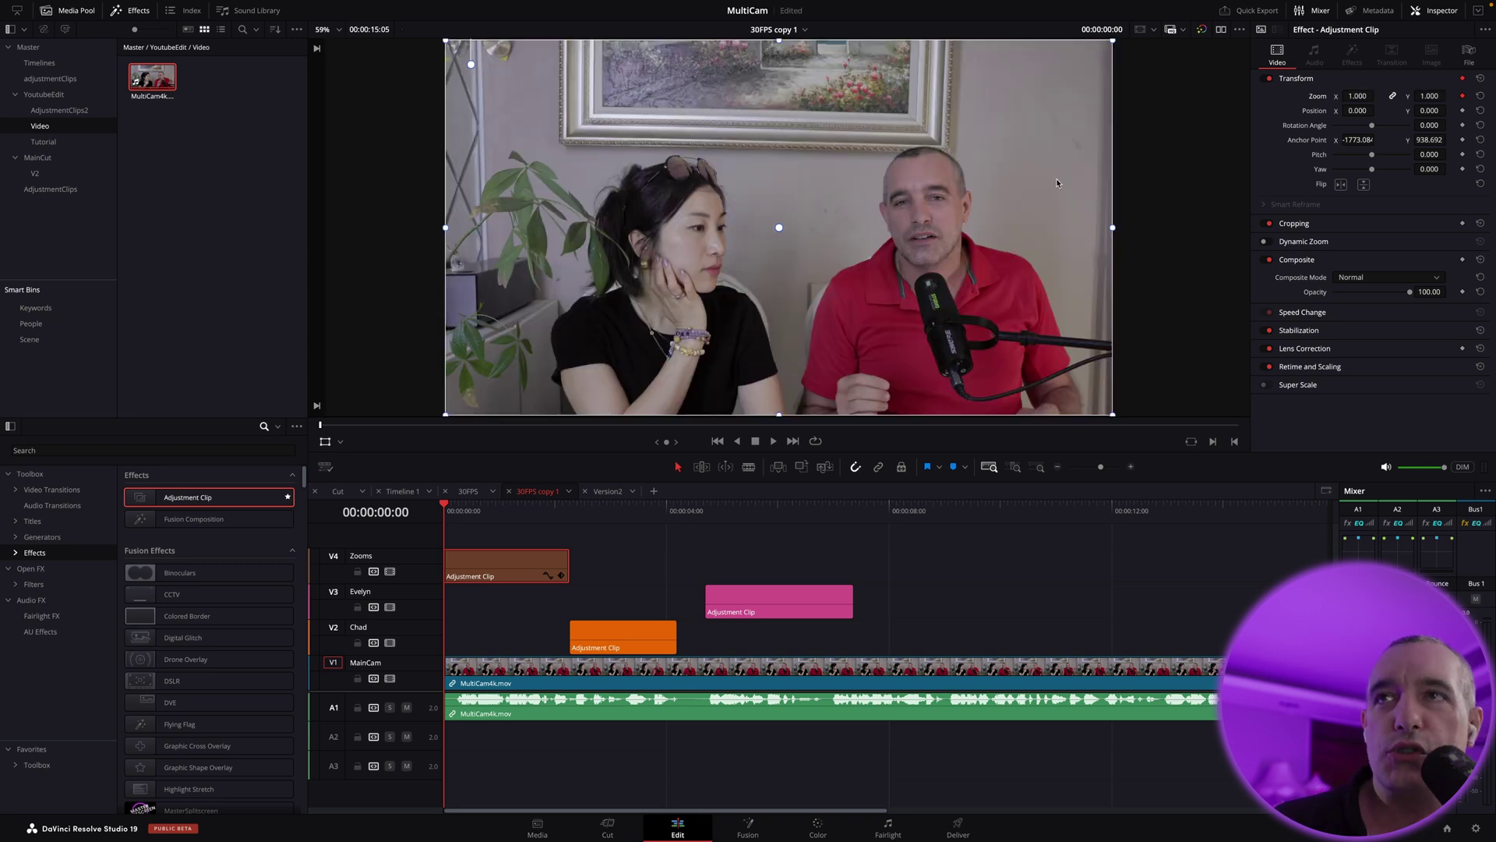
drag(471, 65, 780, 230)
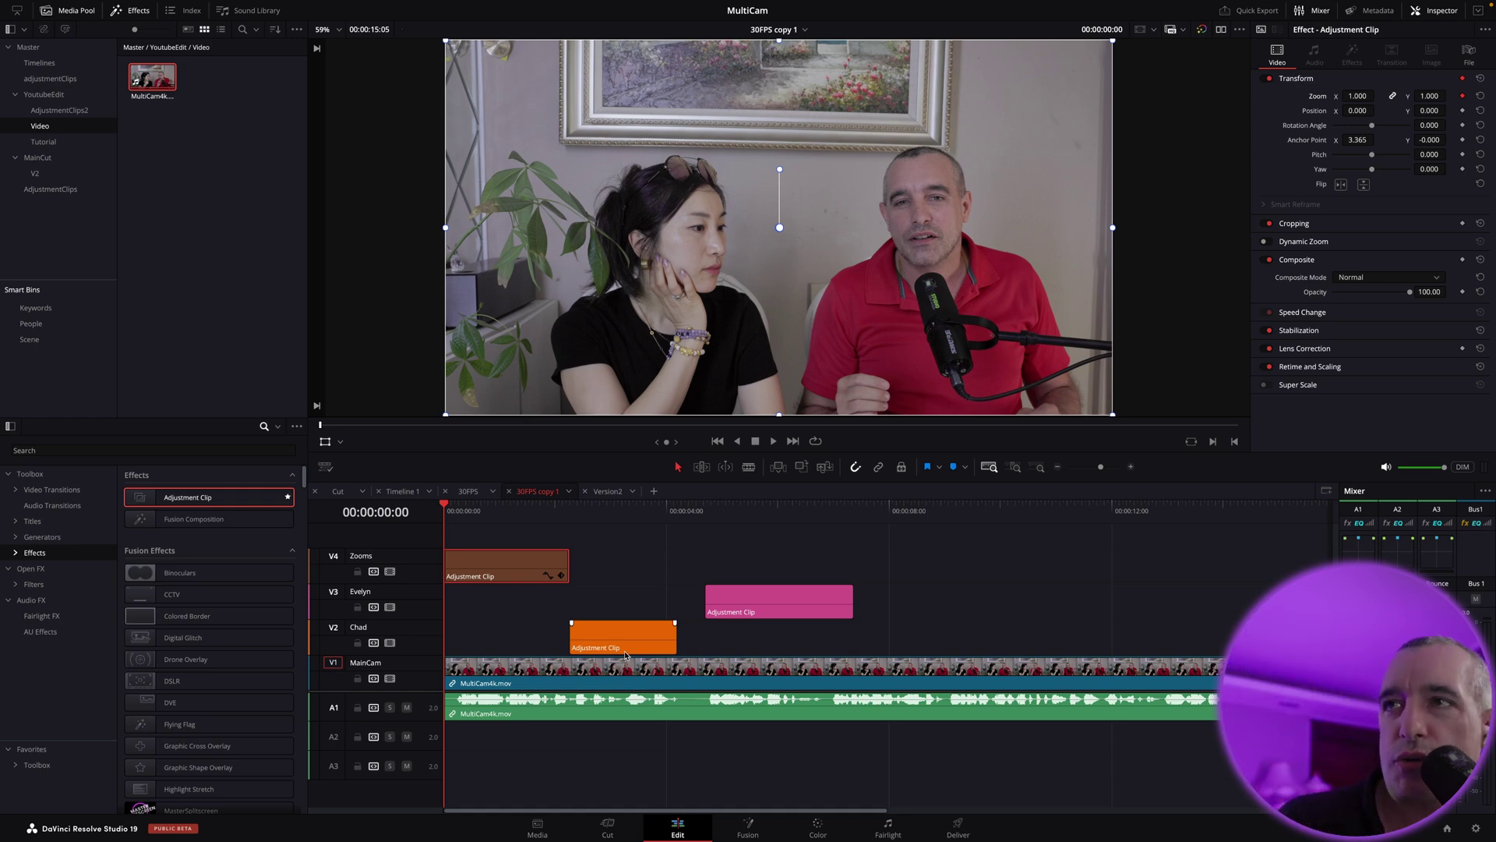
Step: Place the V4 clip's anchor point beside the man's forehead at about X 777, Y 199, and set Zoom to 1.170 at 00:00:02:07
drag(780, 229, 904, 209)
drag(444, 507, 366, 520)
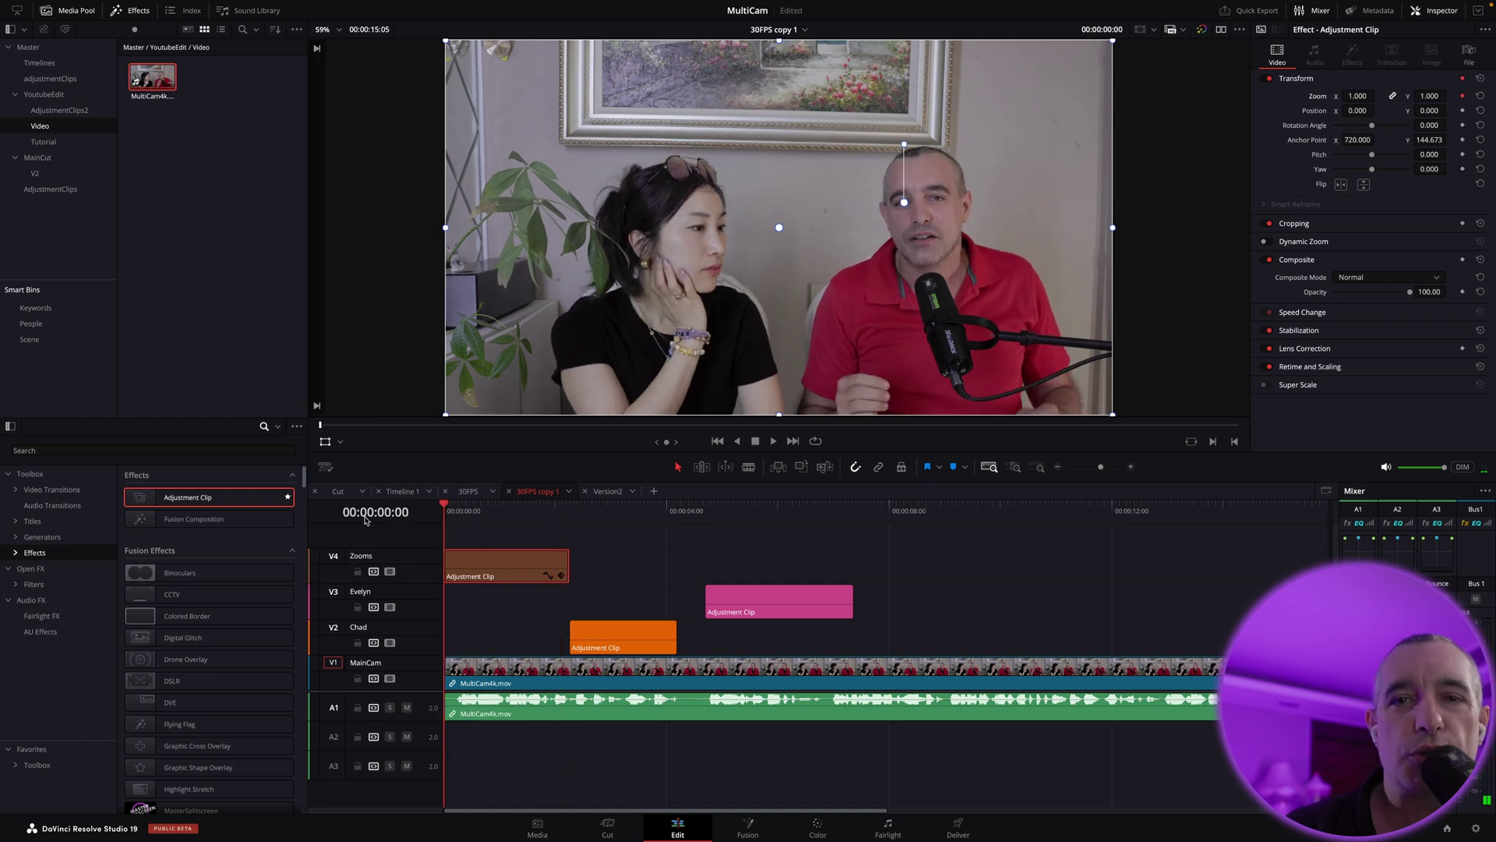
key(Down)
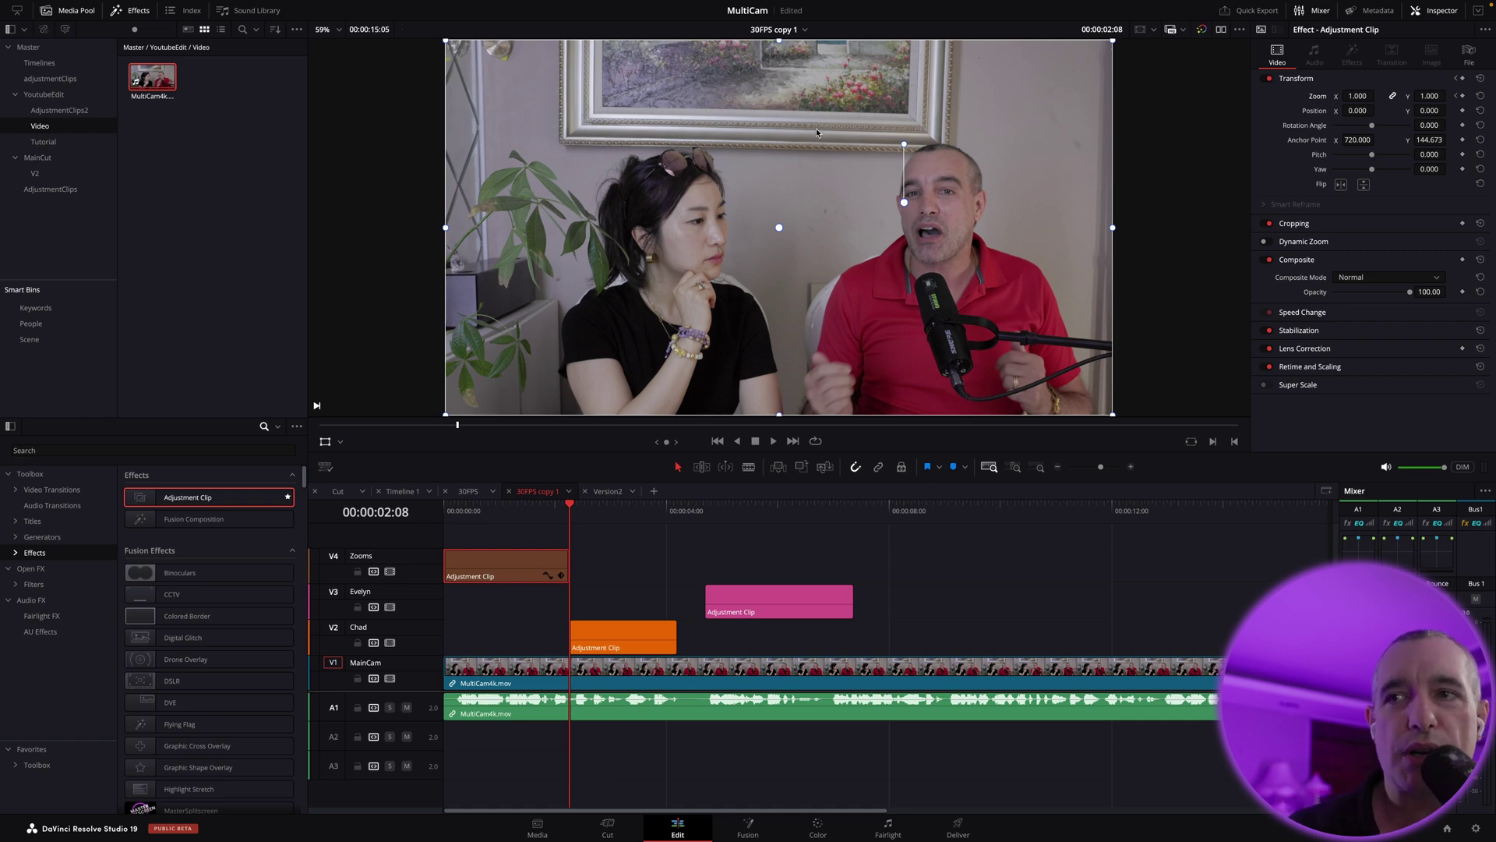
key(Left)
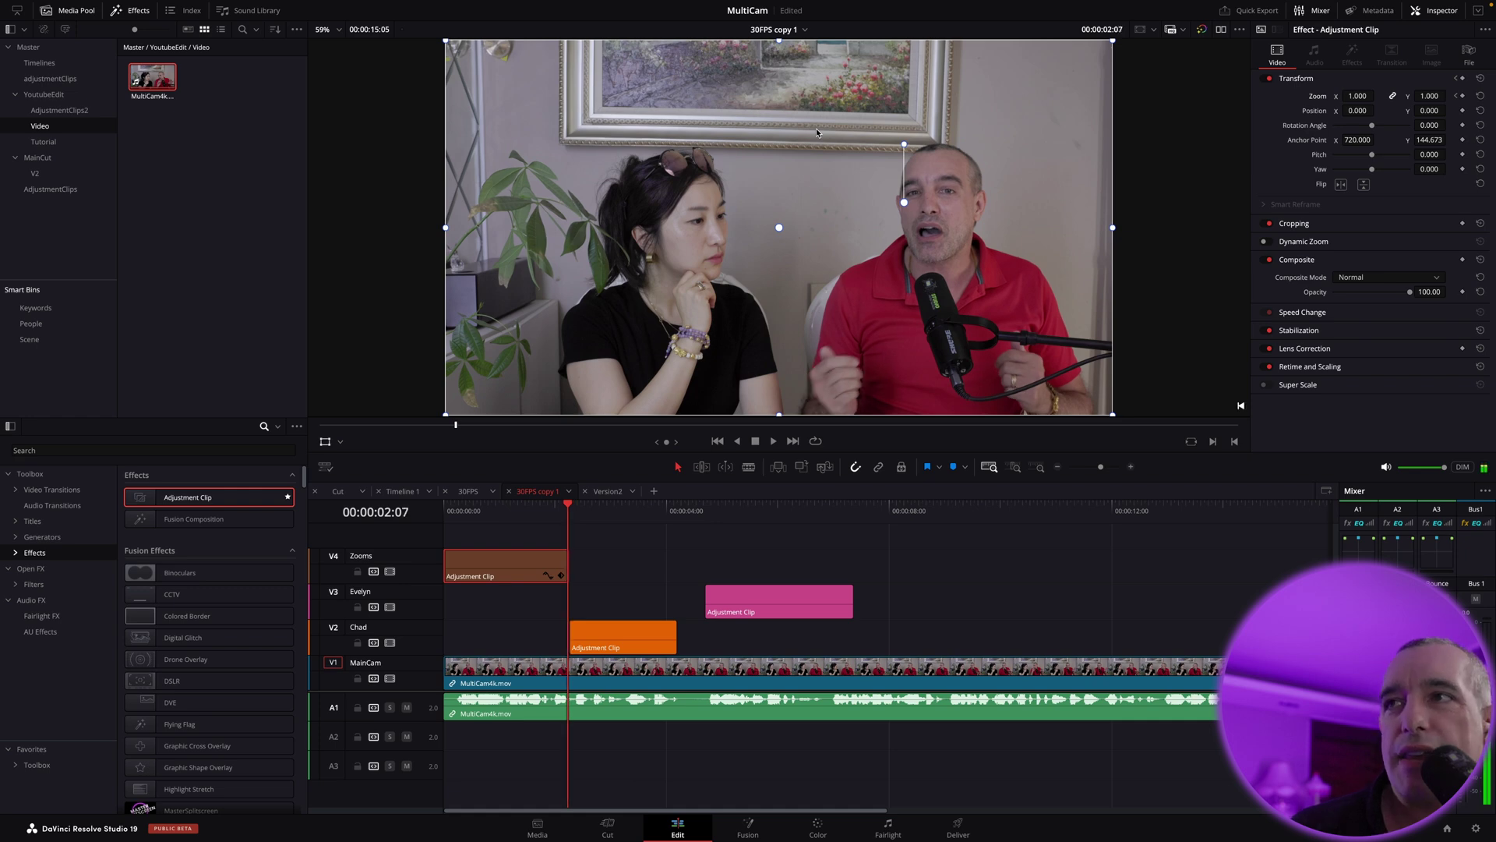
drag(906, 207, 916, 196)
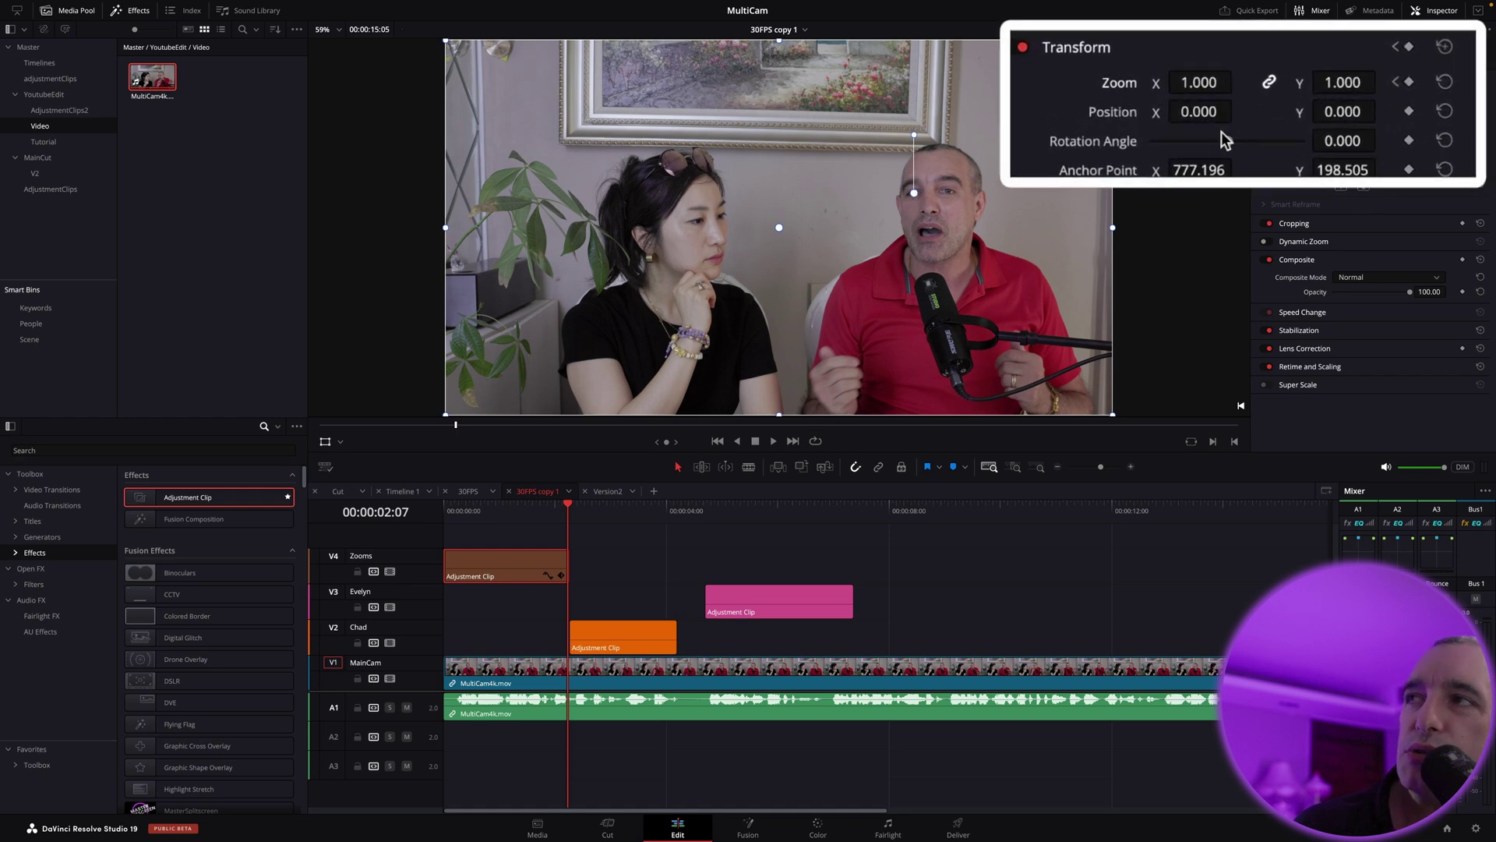
mouse_move(1198, 82)
mouse_down()
mouse_move(1239, 82)
mouse_move(1220, 81)
mouse_up()
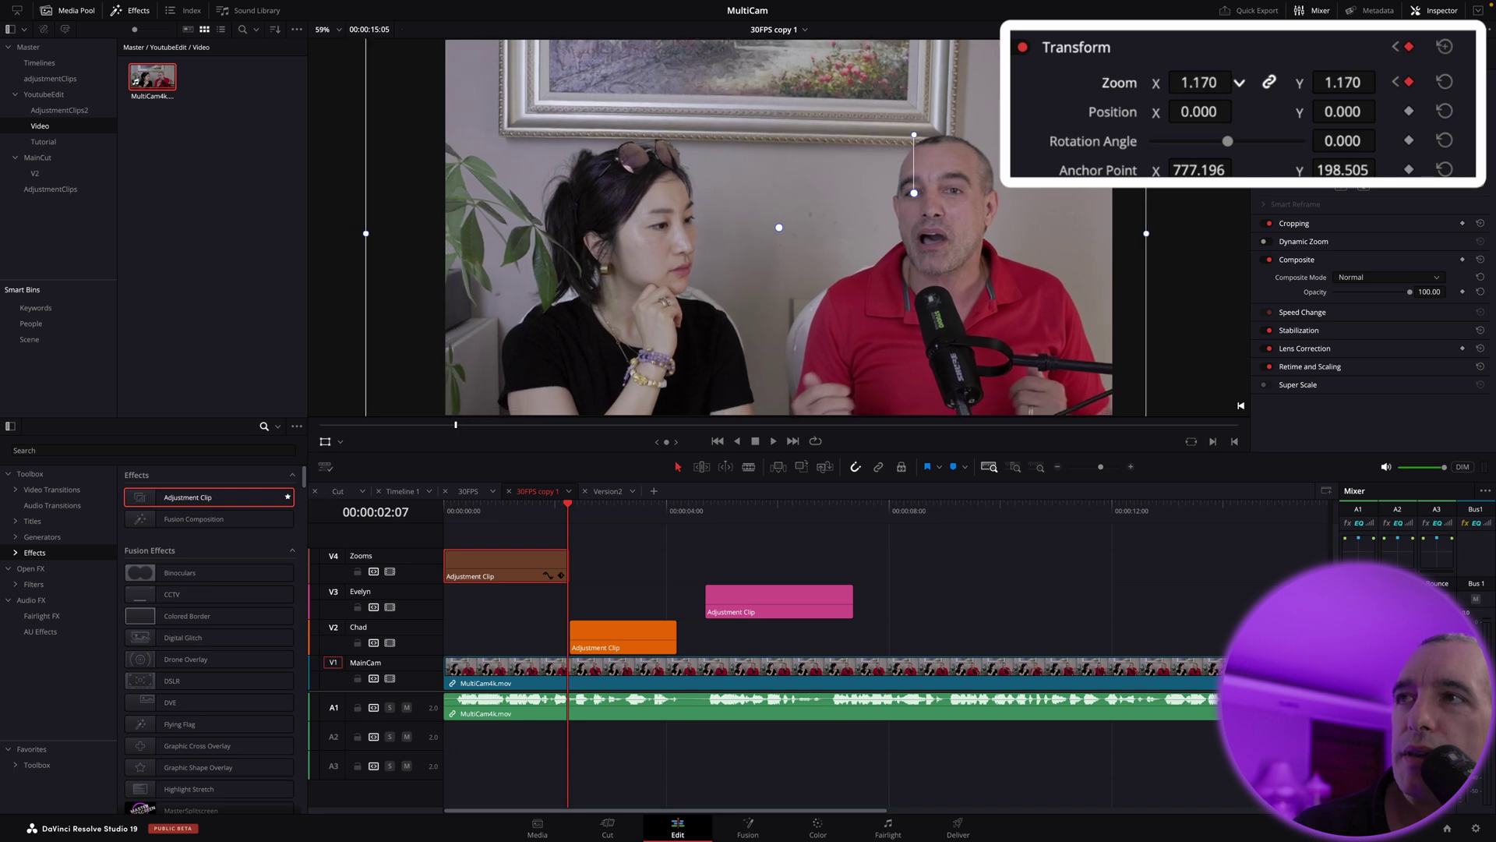
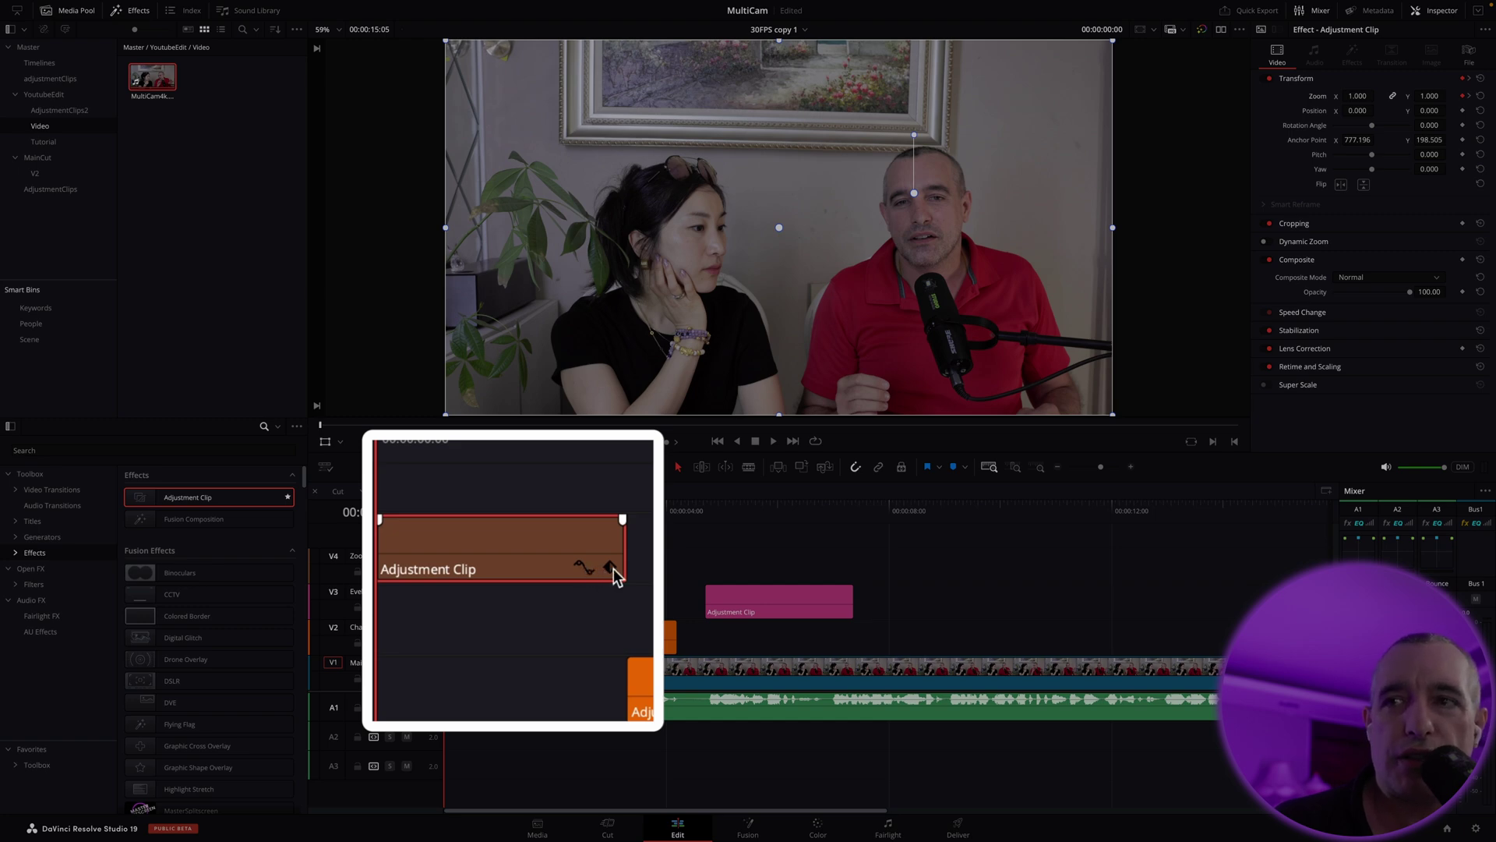
Step: Inspect the V4 clip's keyframes, try easing the final zoom keyframe in the clip's curve editor, and restore it to linear
click(612, 568)
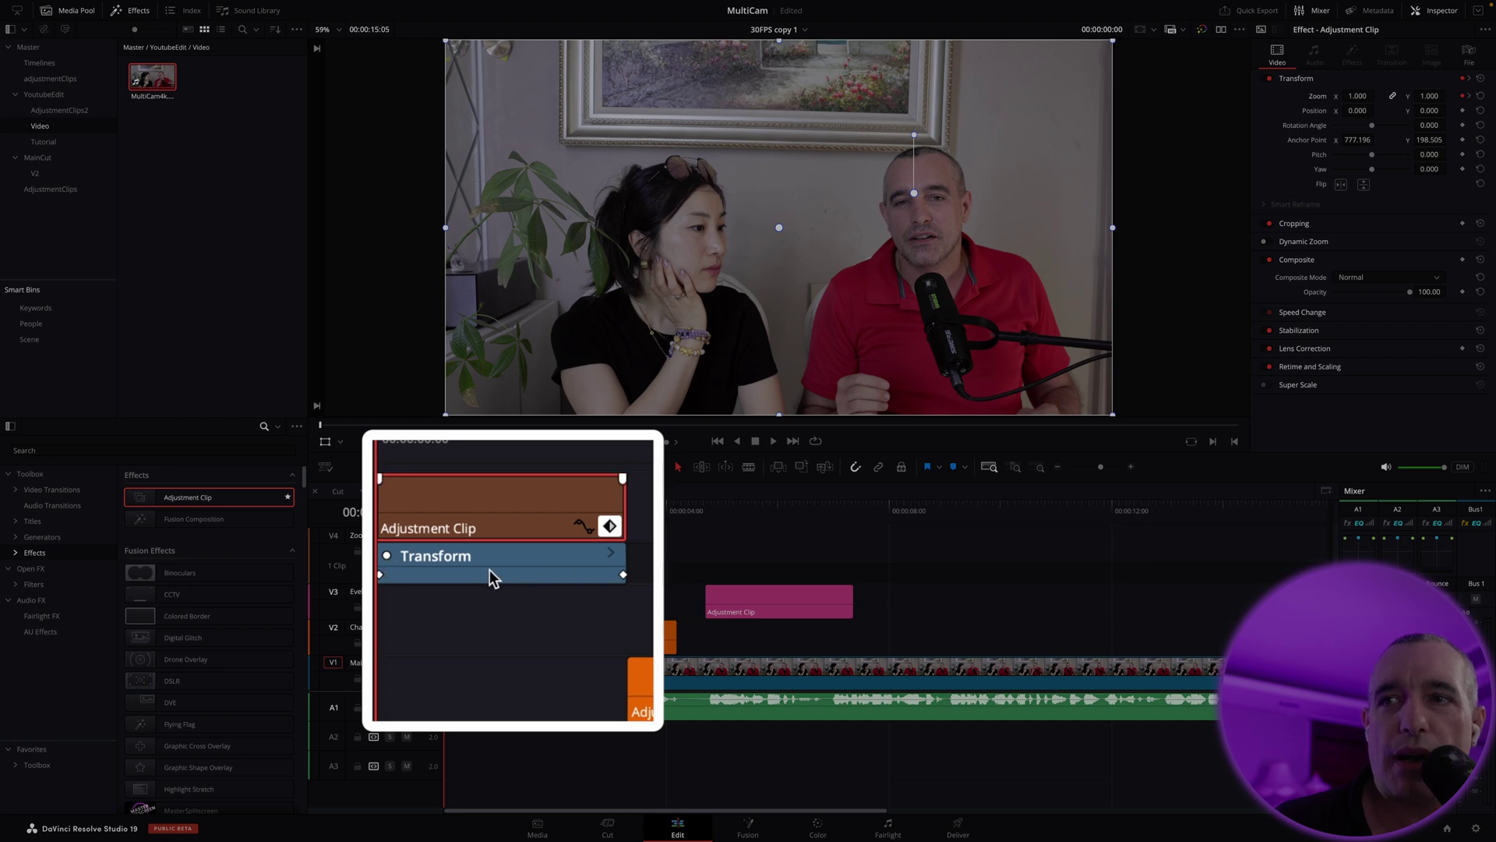
click(613, 528)
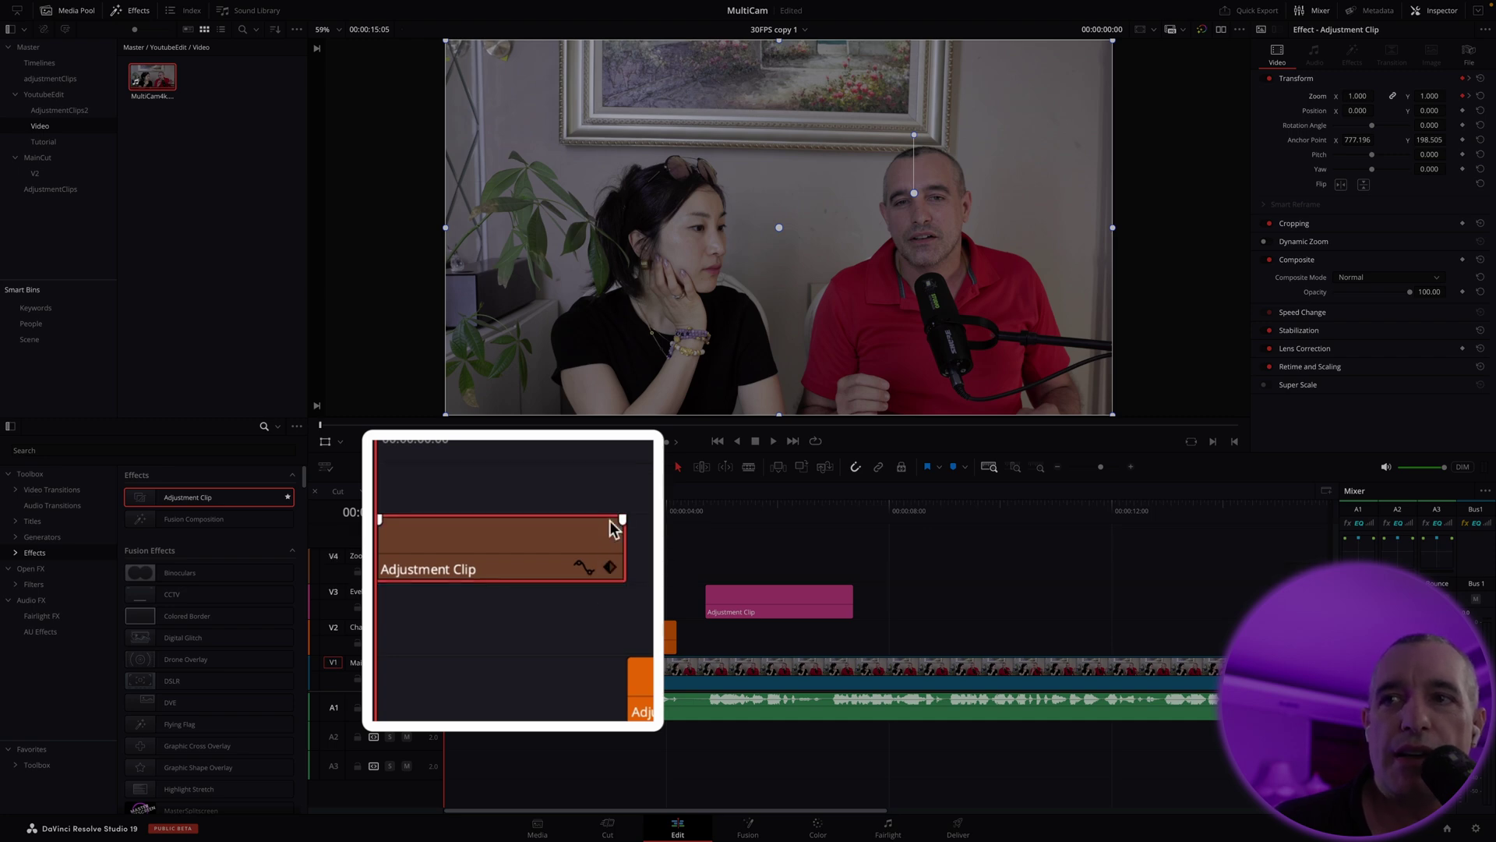
click(581, 566)
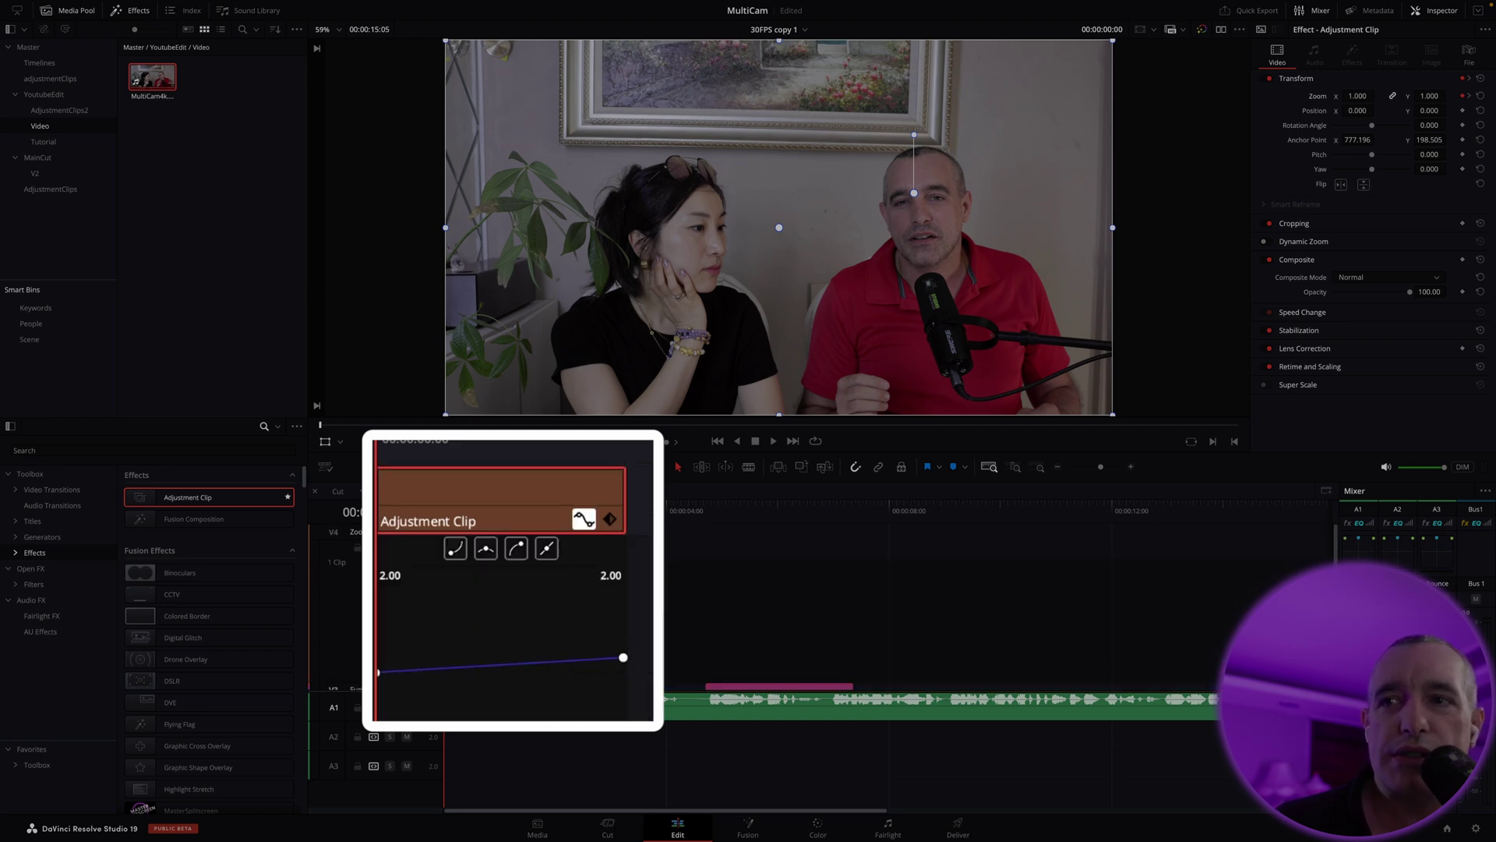
click(622, 658)
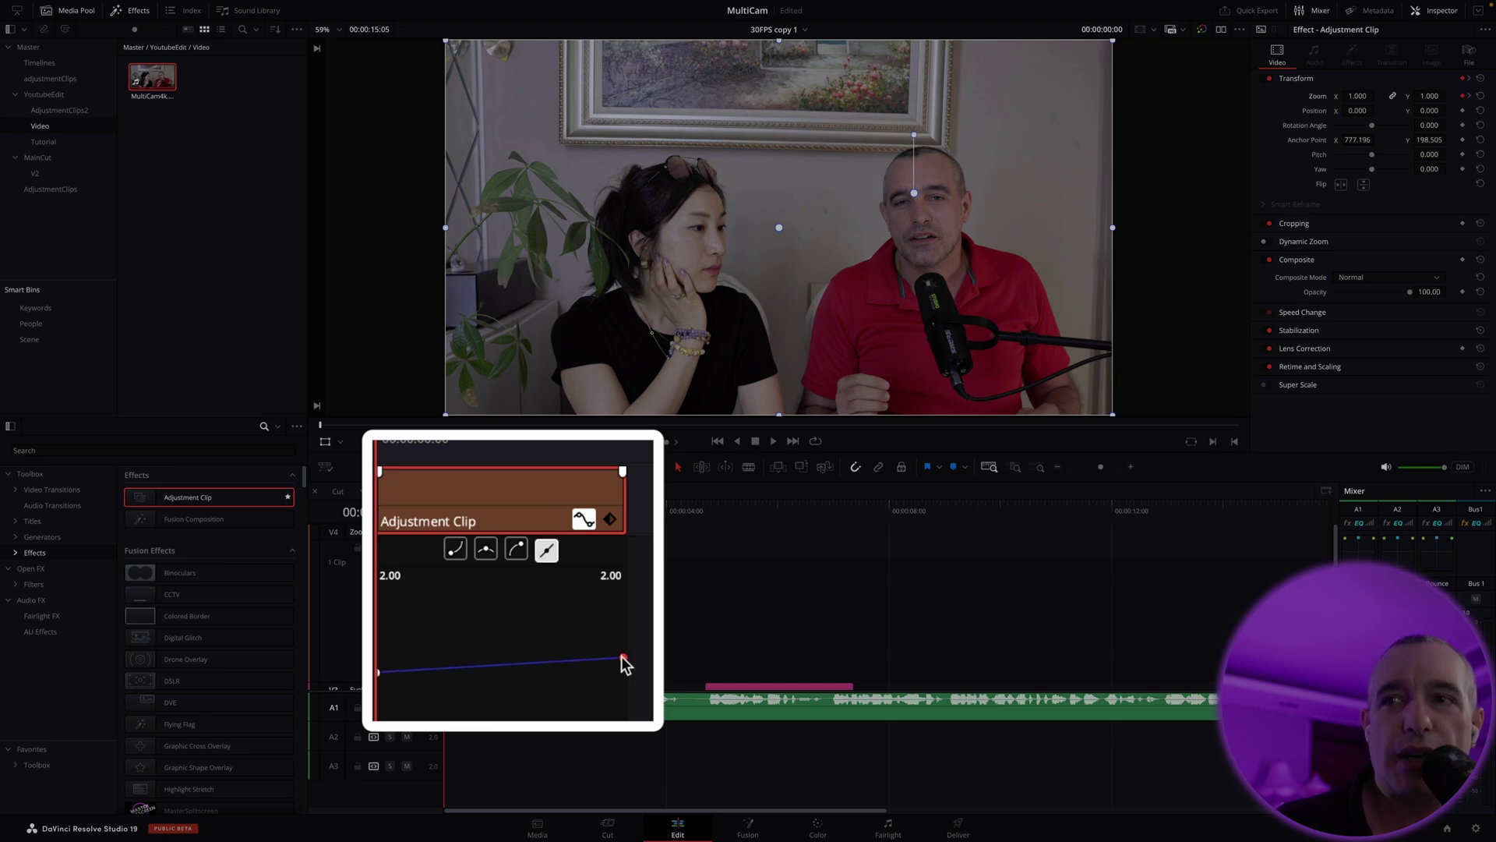
click(515, 551)
mouse_move(560, 659)
mouse_down()
mouse_move(554, 644)
mouse_move(555, 662)
mouse_up()
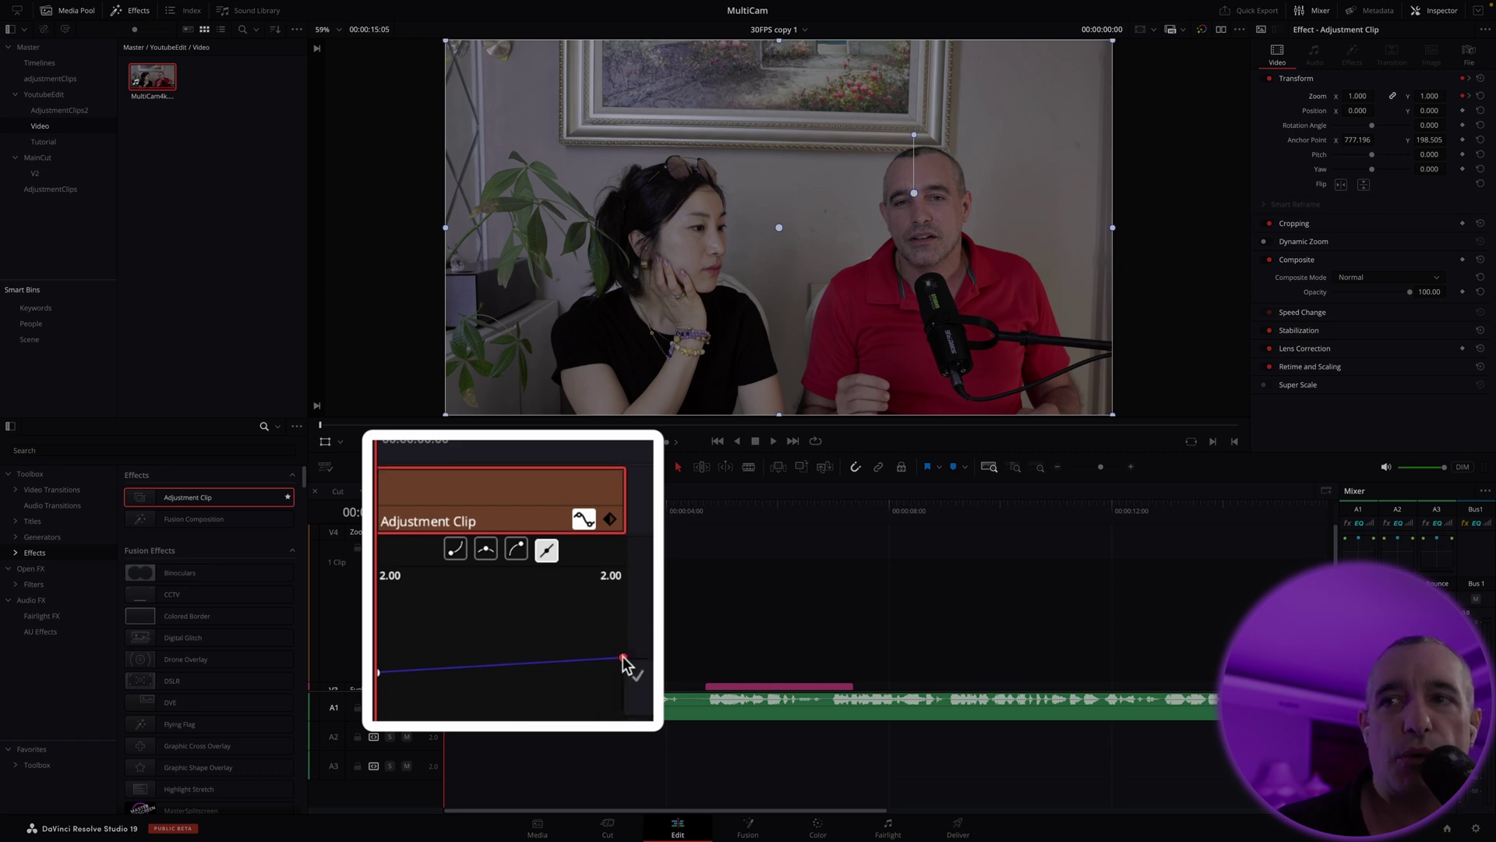
click(516, 549)
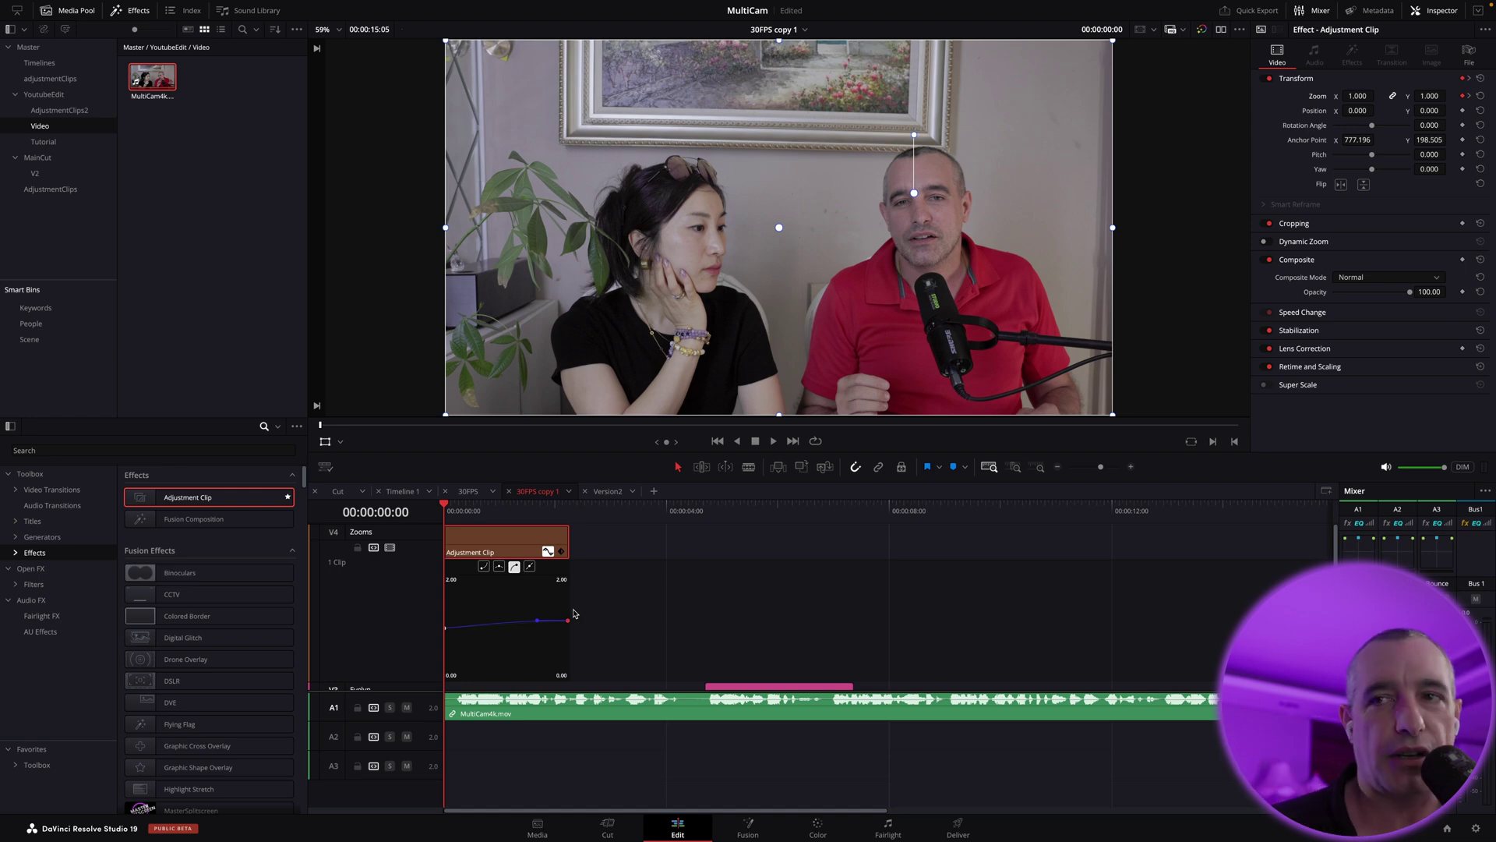
click(530, 566)
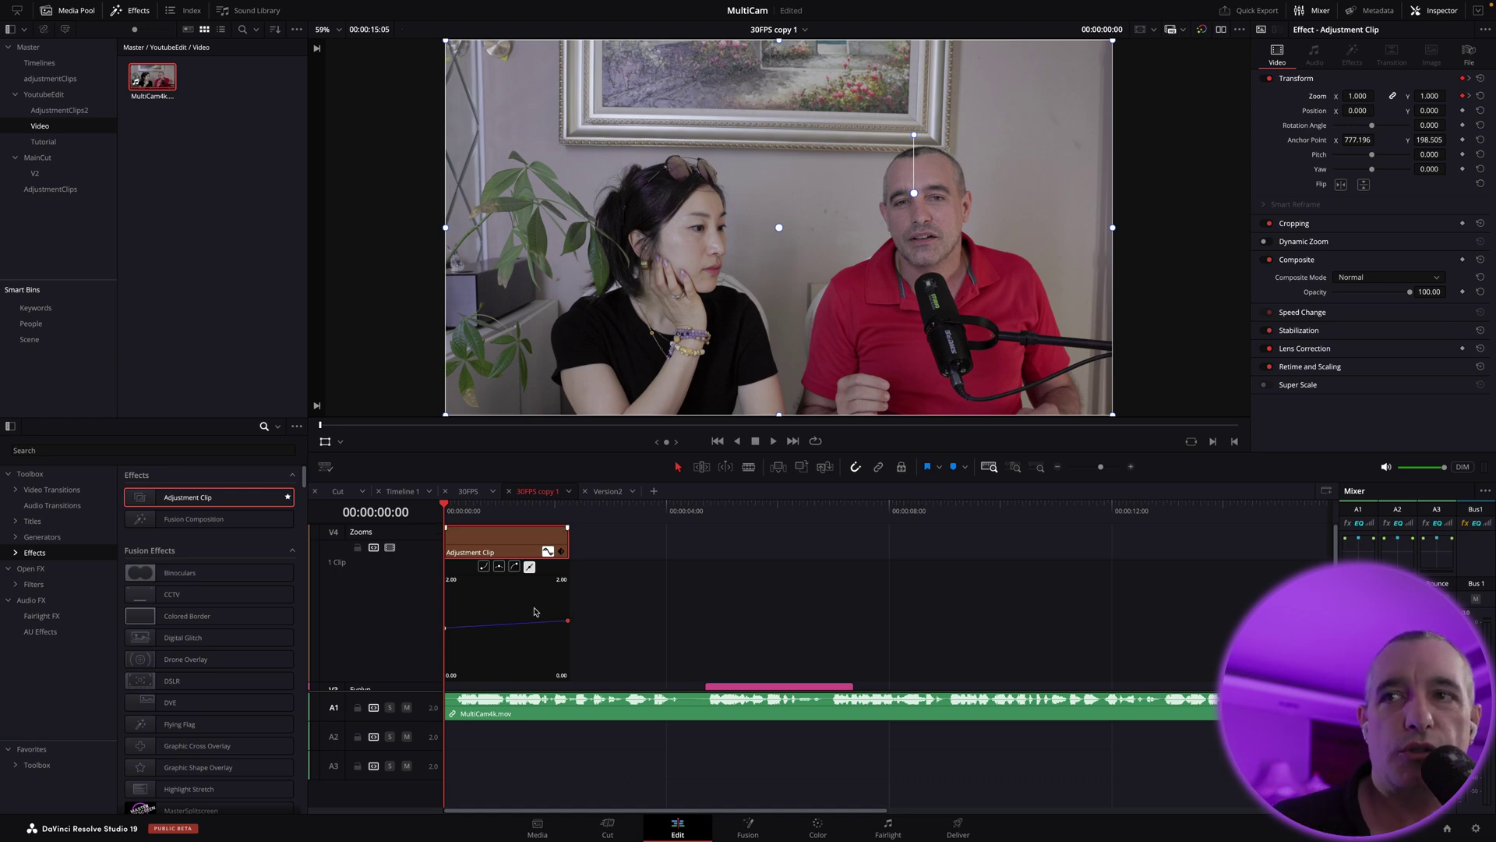
click(548, 552)
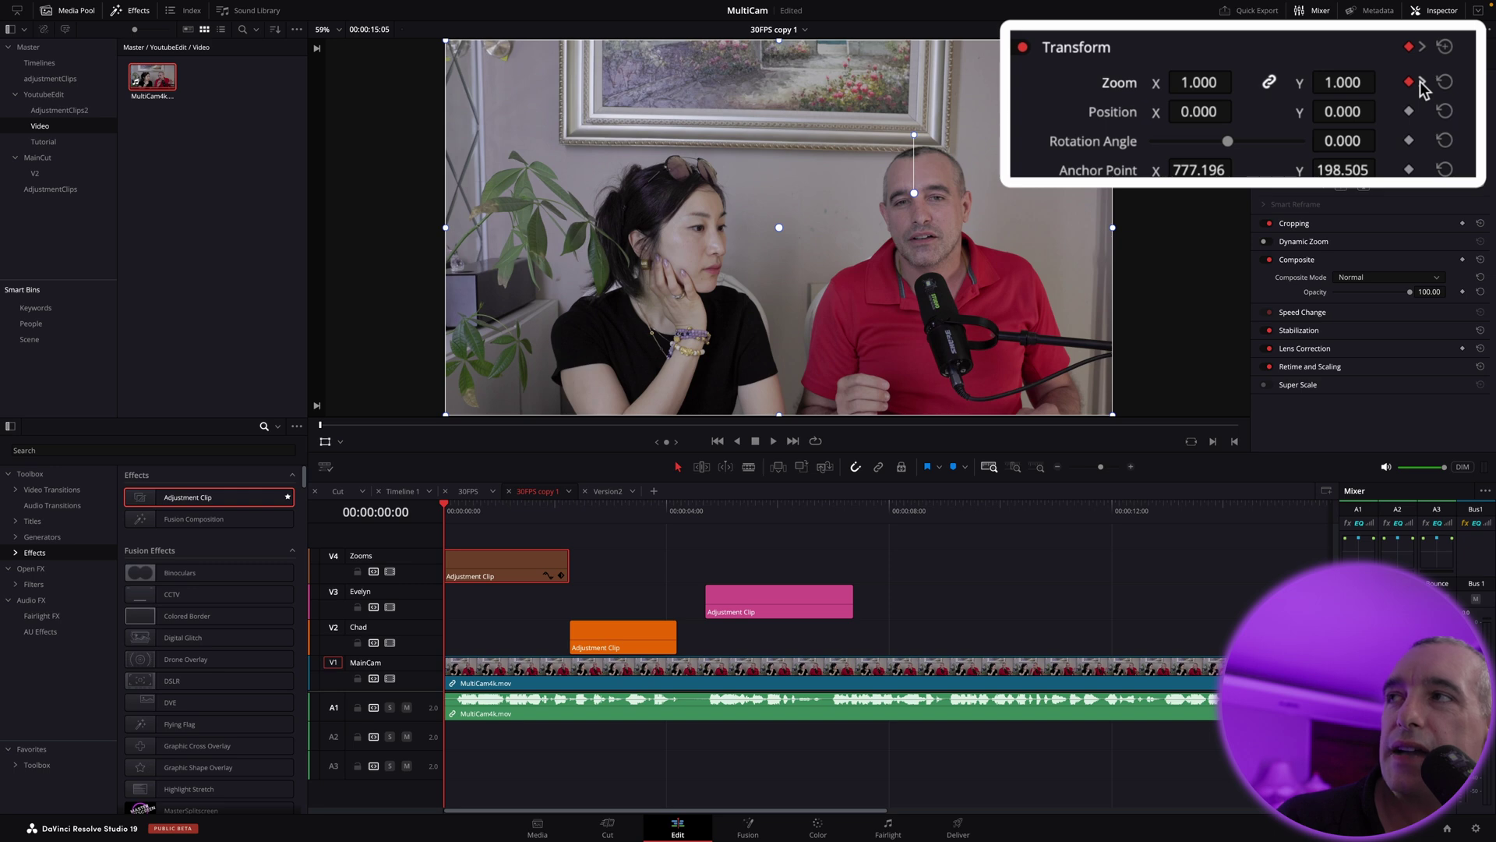
Step: Apply Ease In to the V4 clip's final Zoom keyframe at 00:00:02:07 and play the zoom from the start
click(1423, 81)
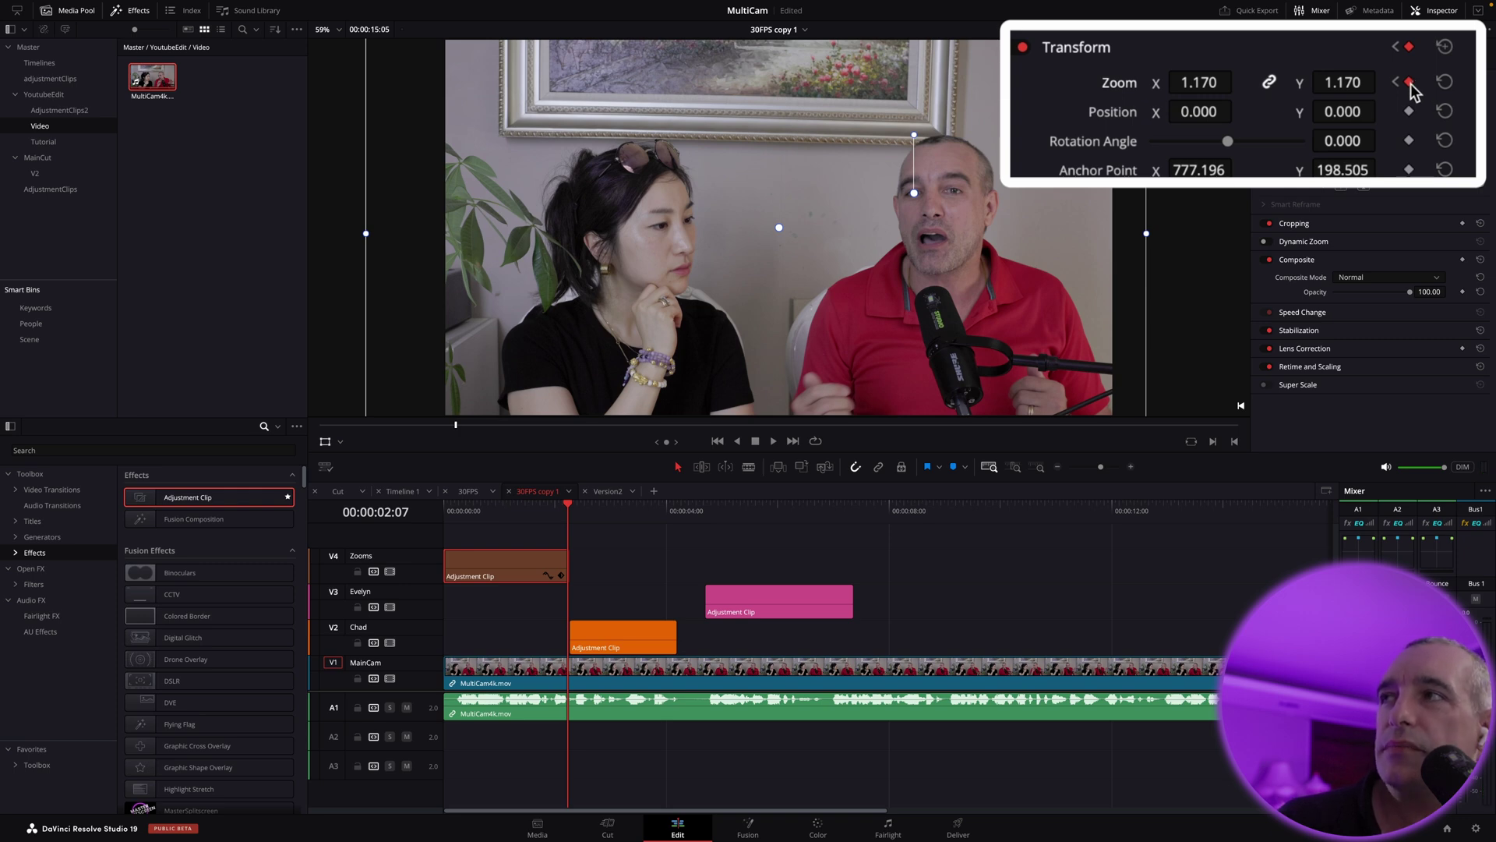
right_click(1409, 83)
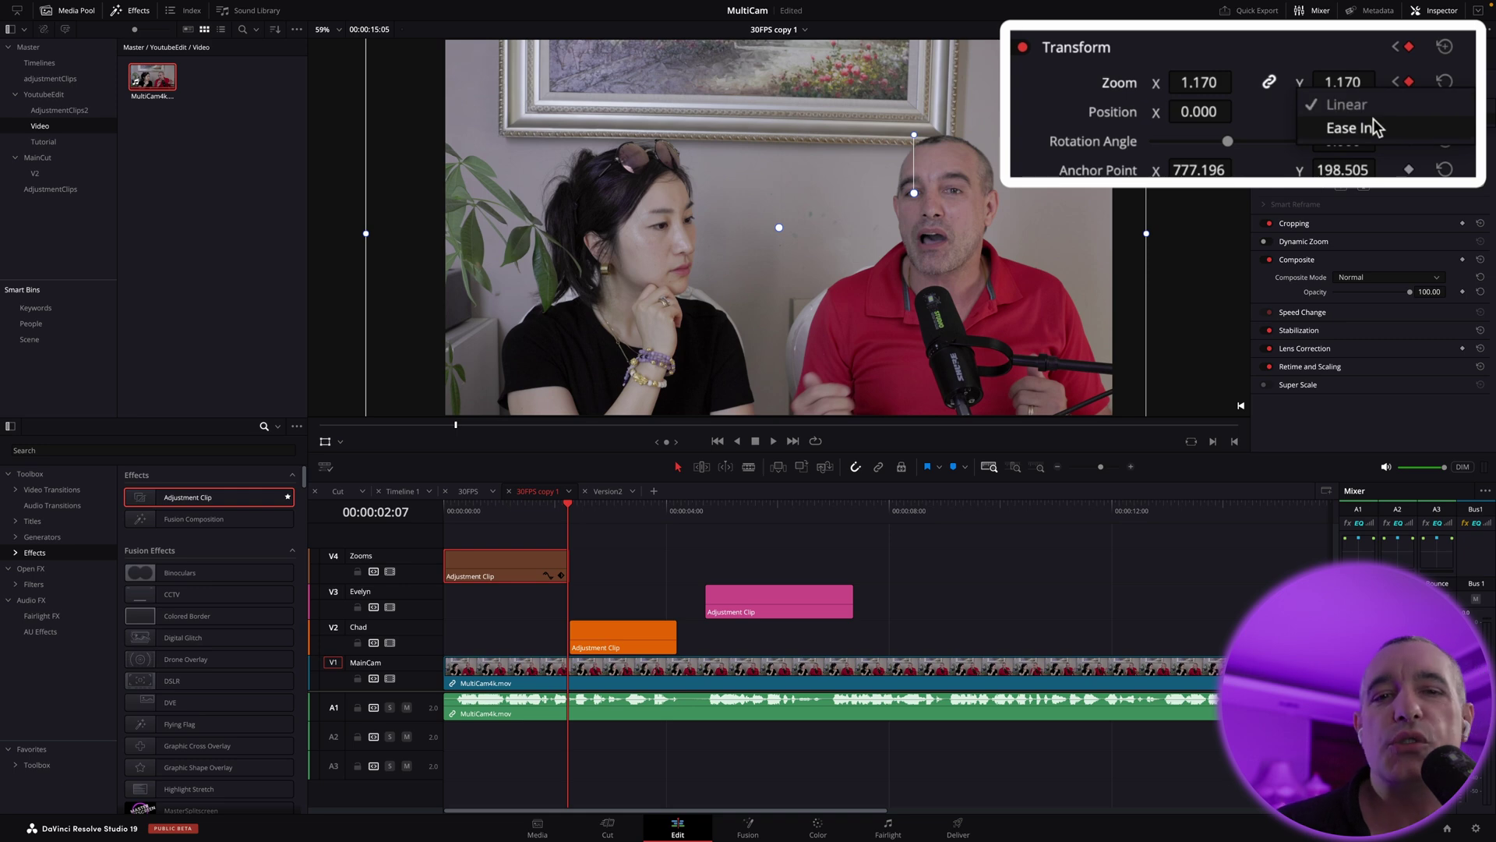
click(1415, 127)
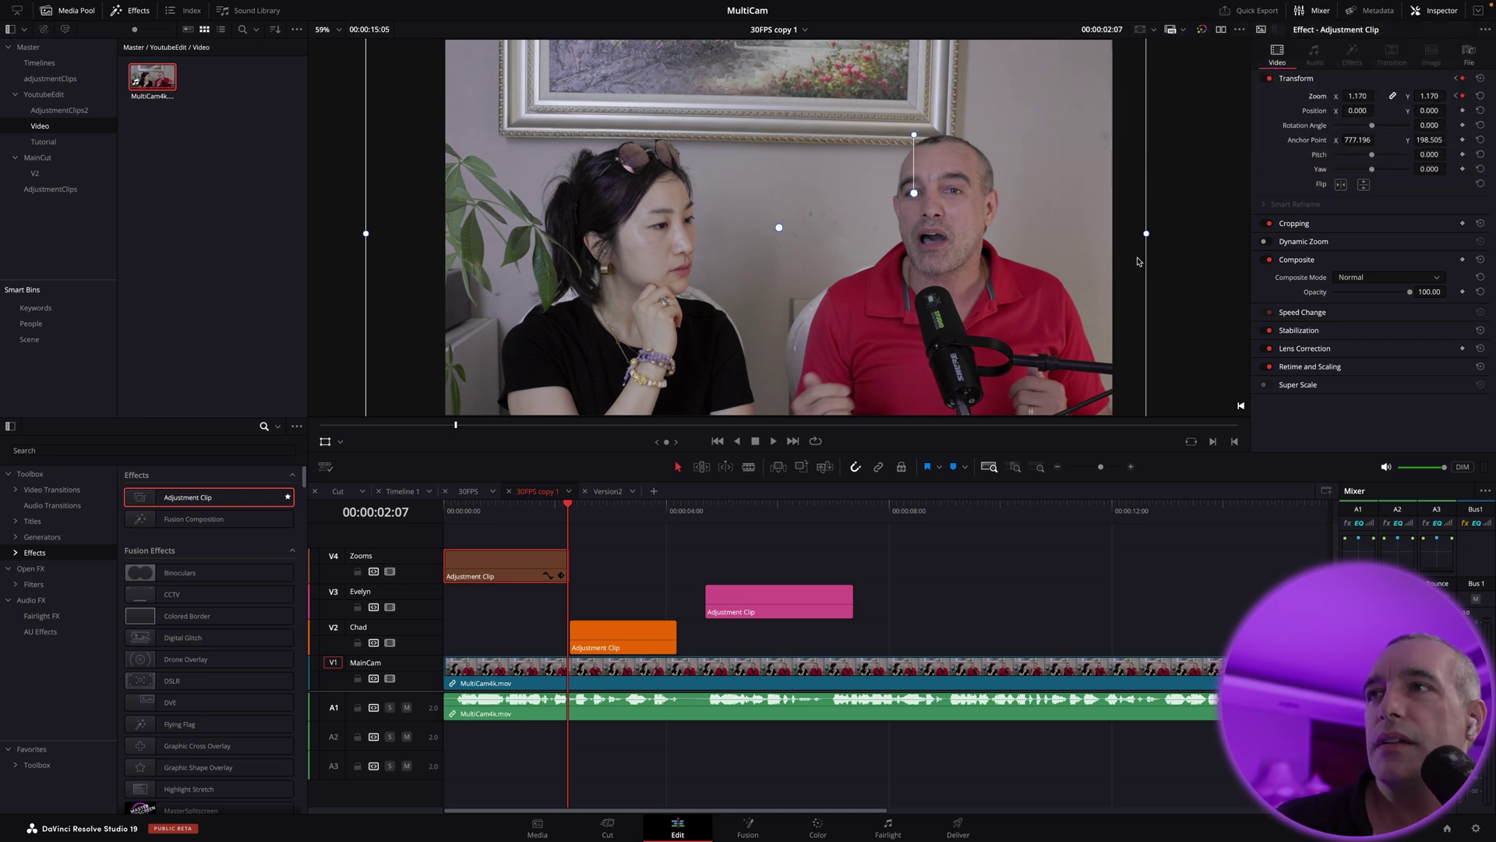
key(Home)
key(space)
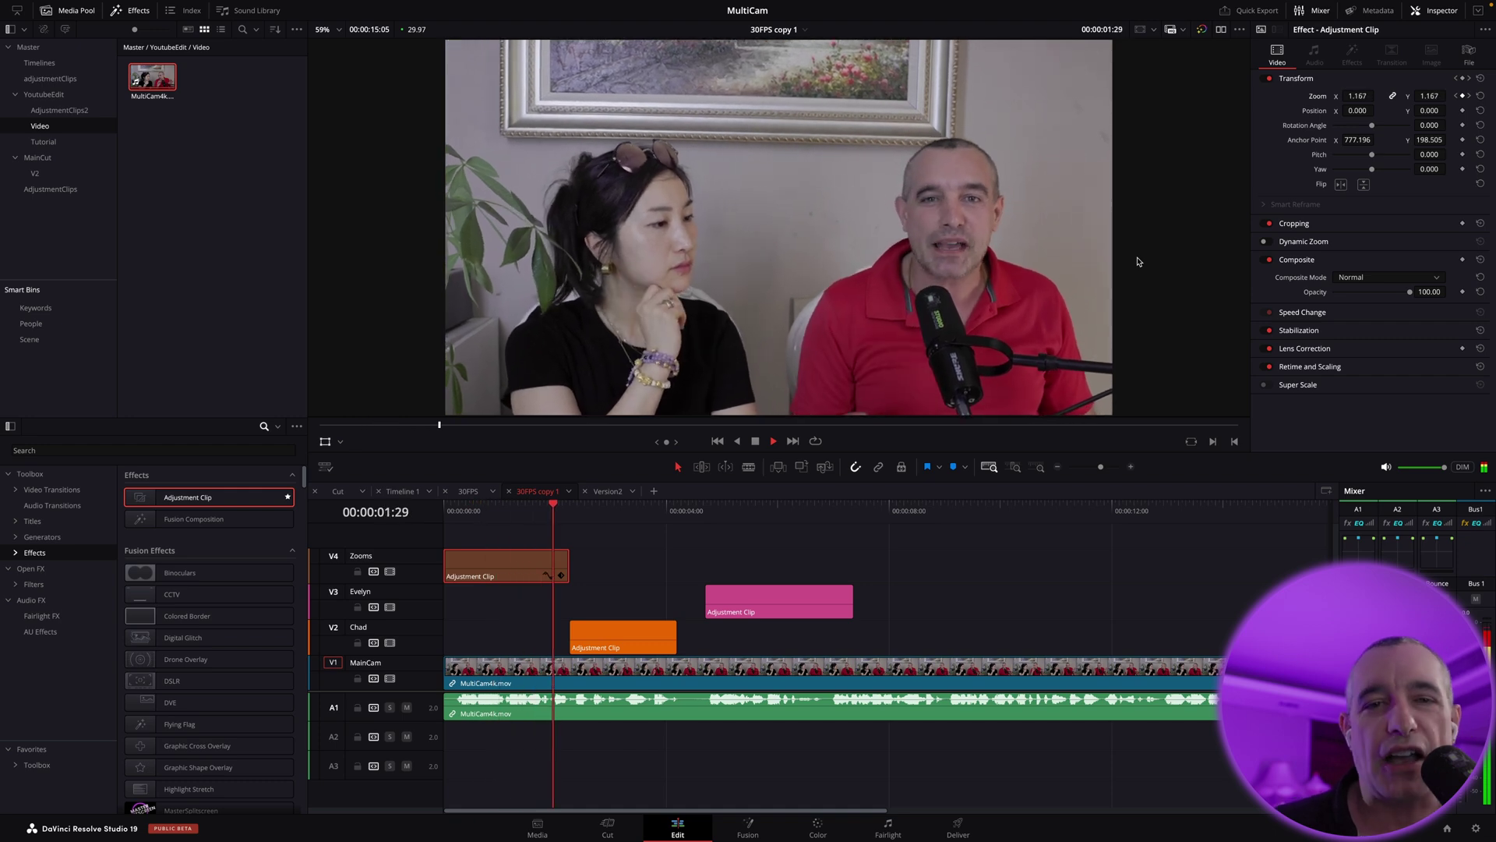
key(space)
key(Home)
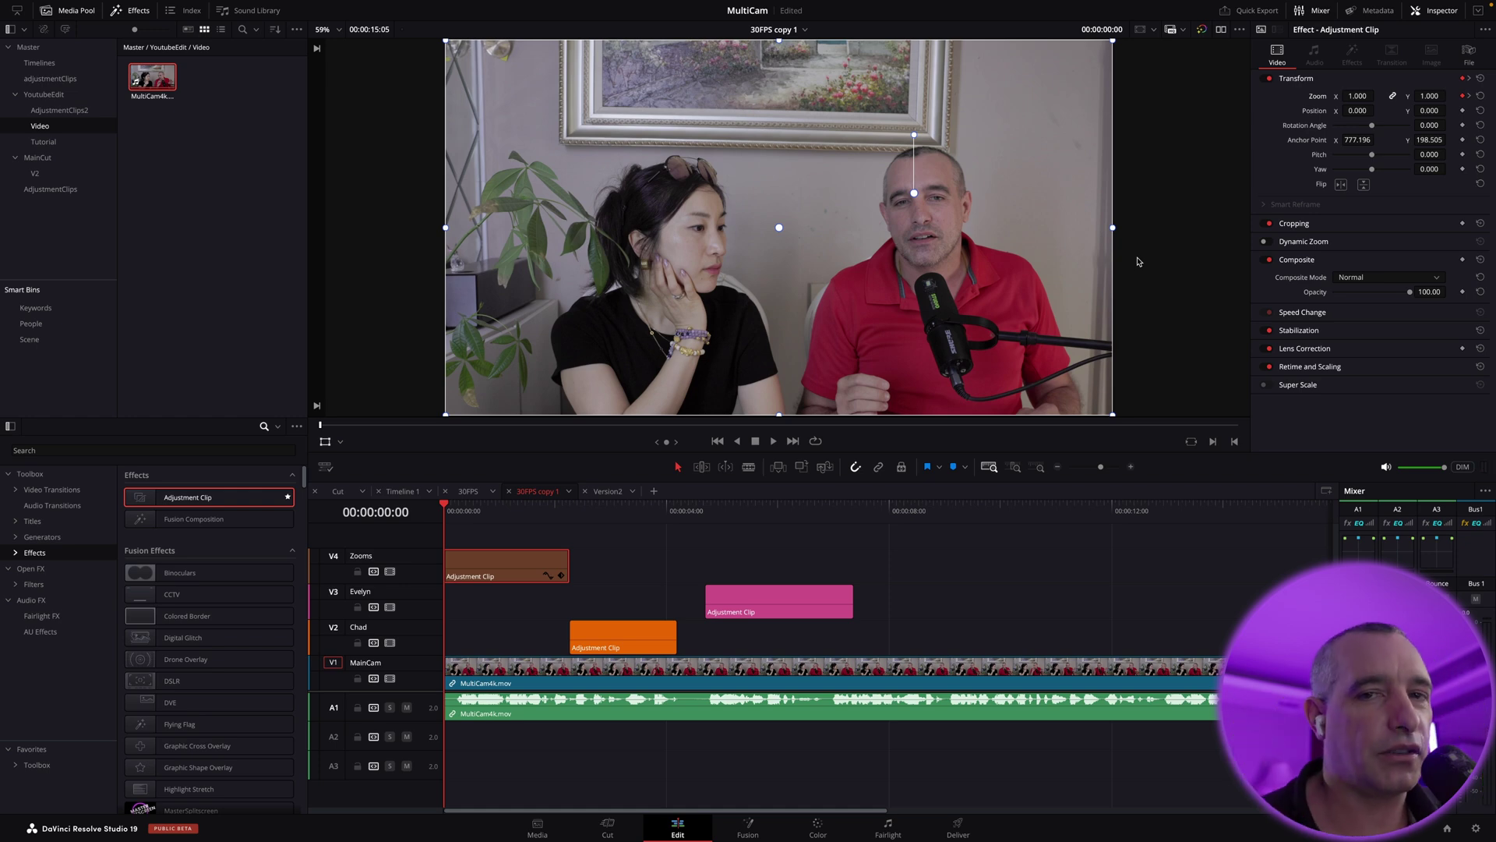
Step: Move the V2 adjustment clip's anchor point toward the man at 00:00:02:08, to about X 622, Y -24
click(570, 514)
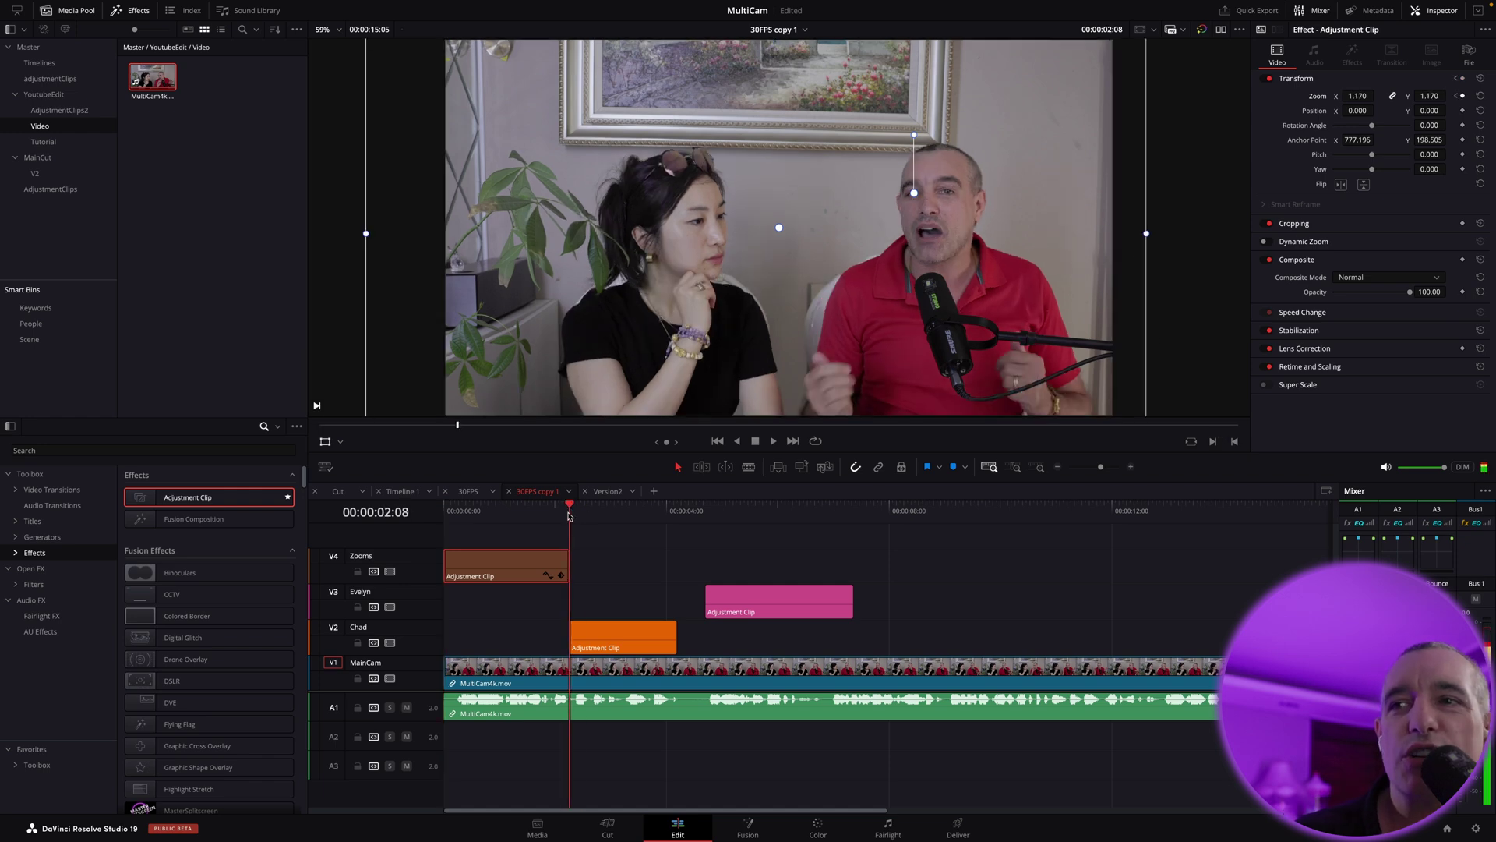
click(615, 642)
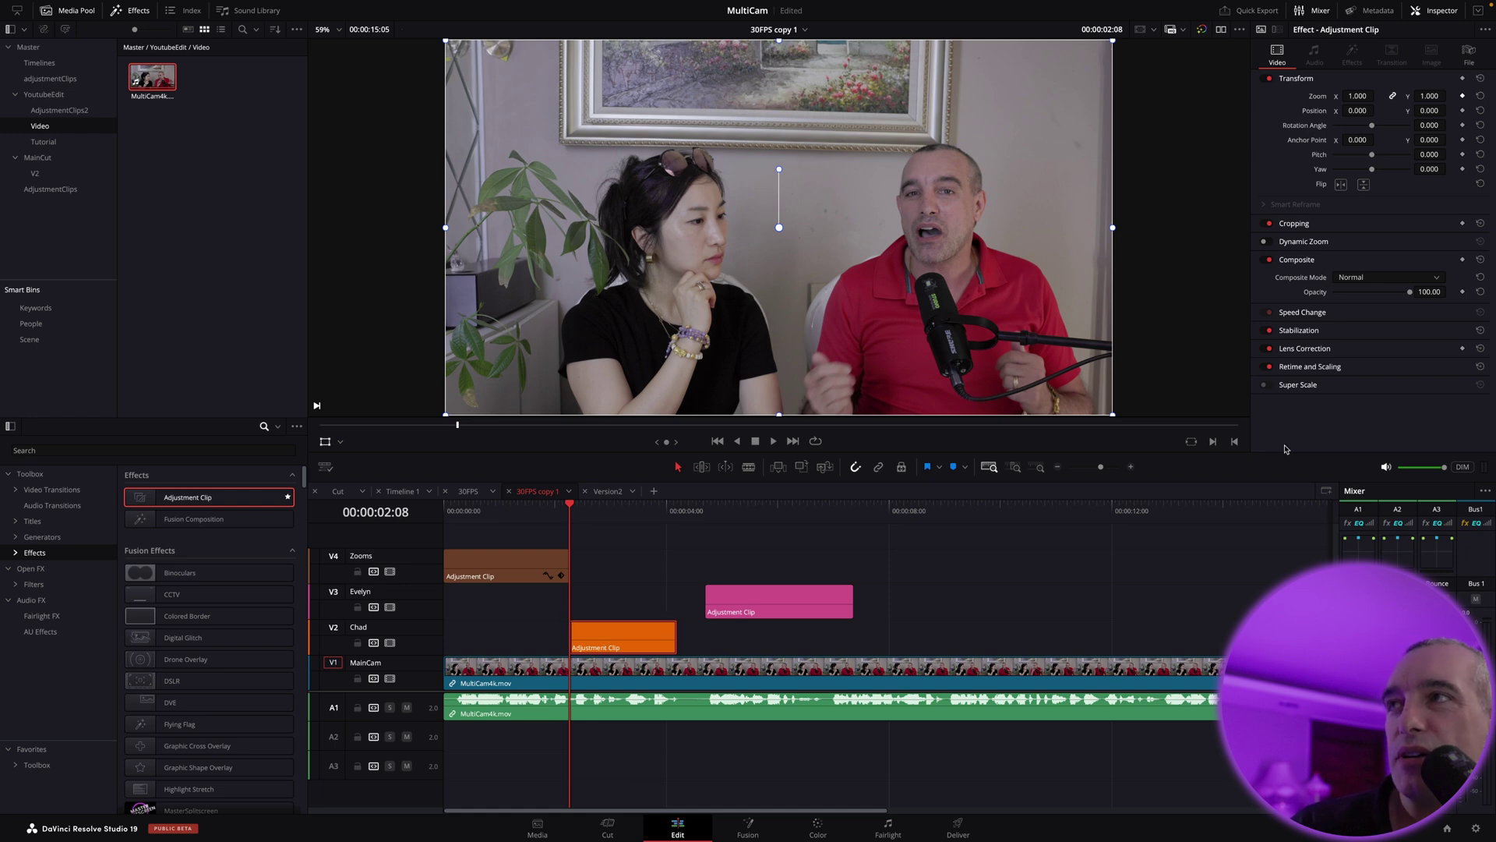
drag(779, 228, 780, 230)
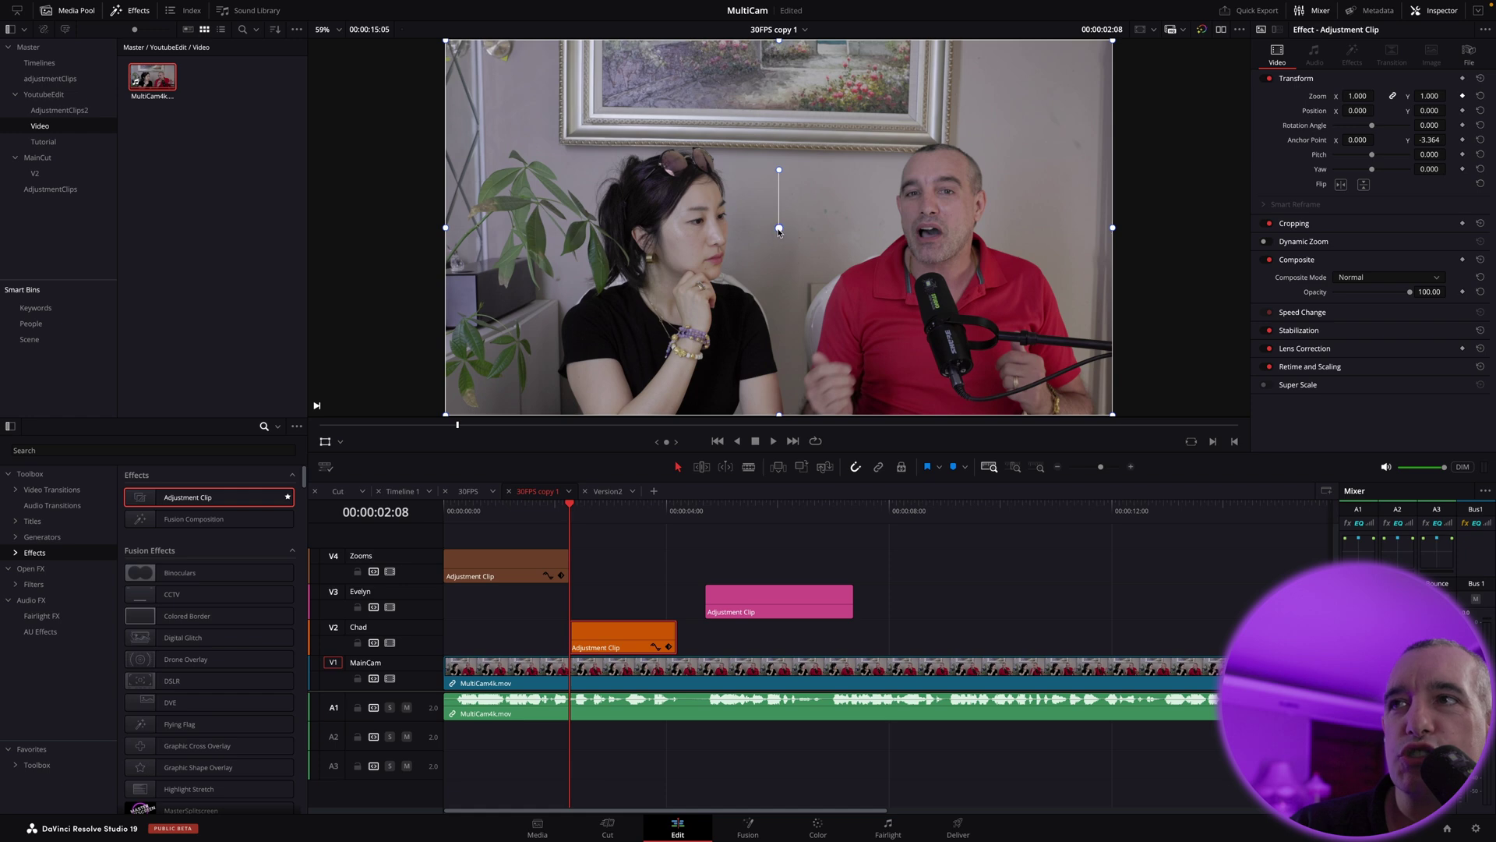
drag(780, 230, 887, 233)
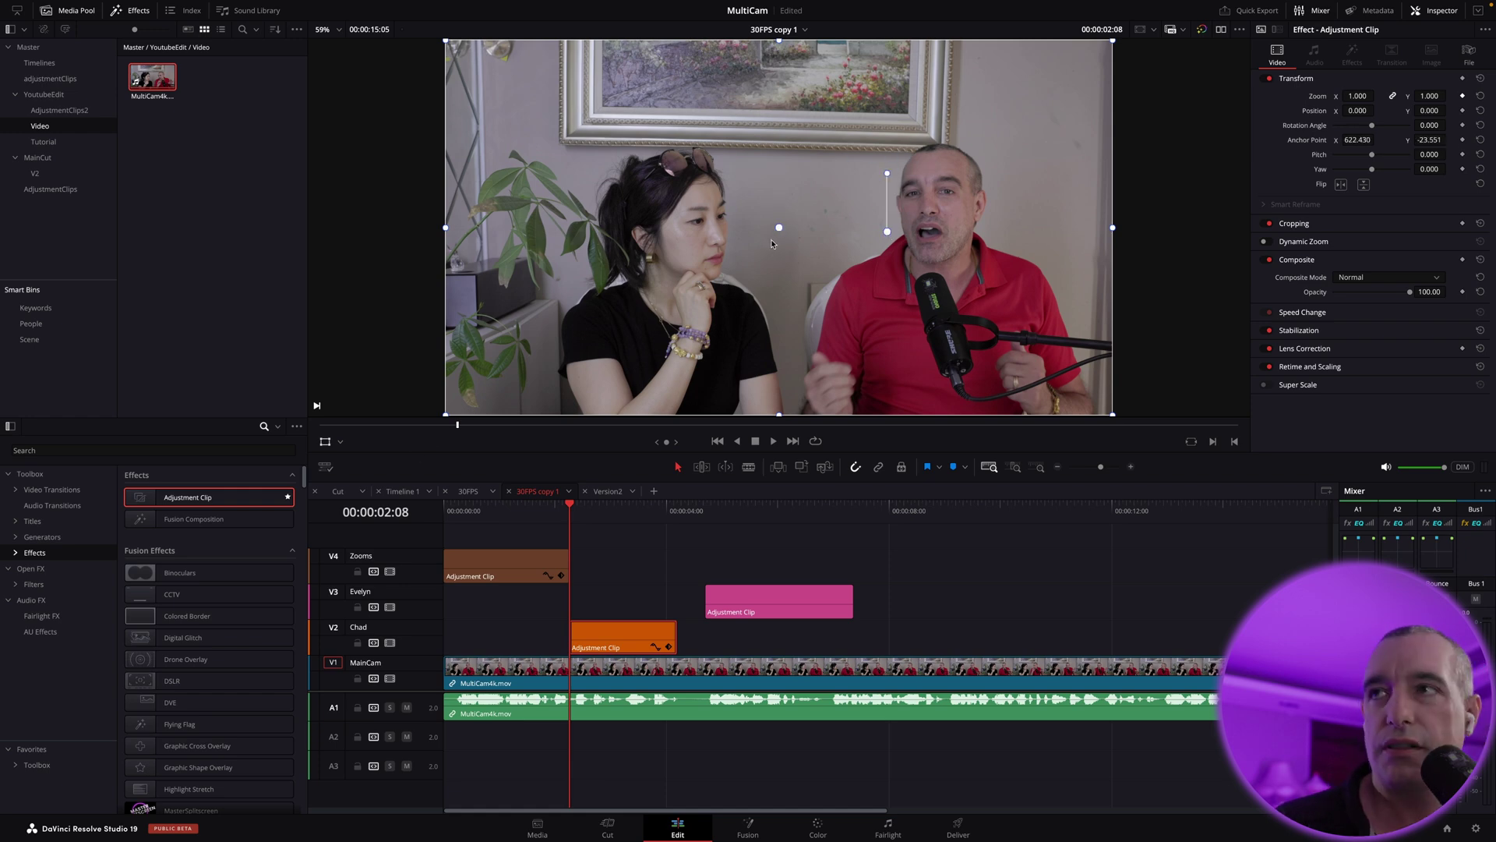
Step: Undo the V2 clip's last anchor-point move and reframe the man with Zoom 1.800 and Position X -1320, Y 38
key(ctrl+z)
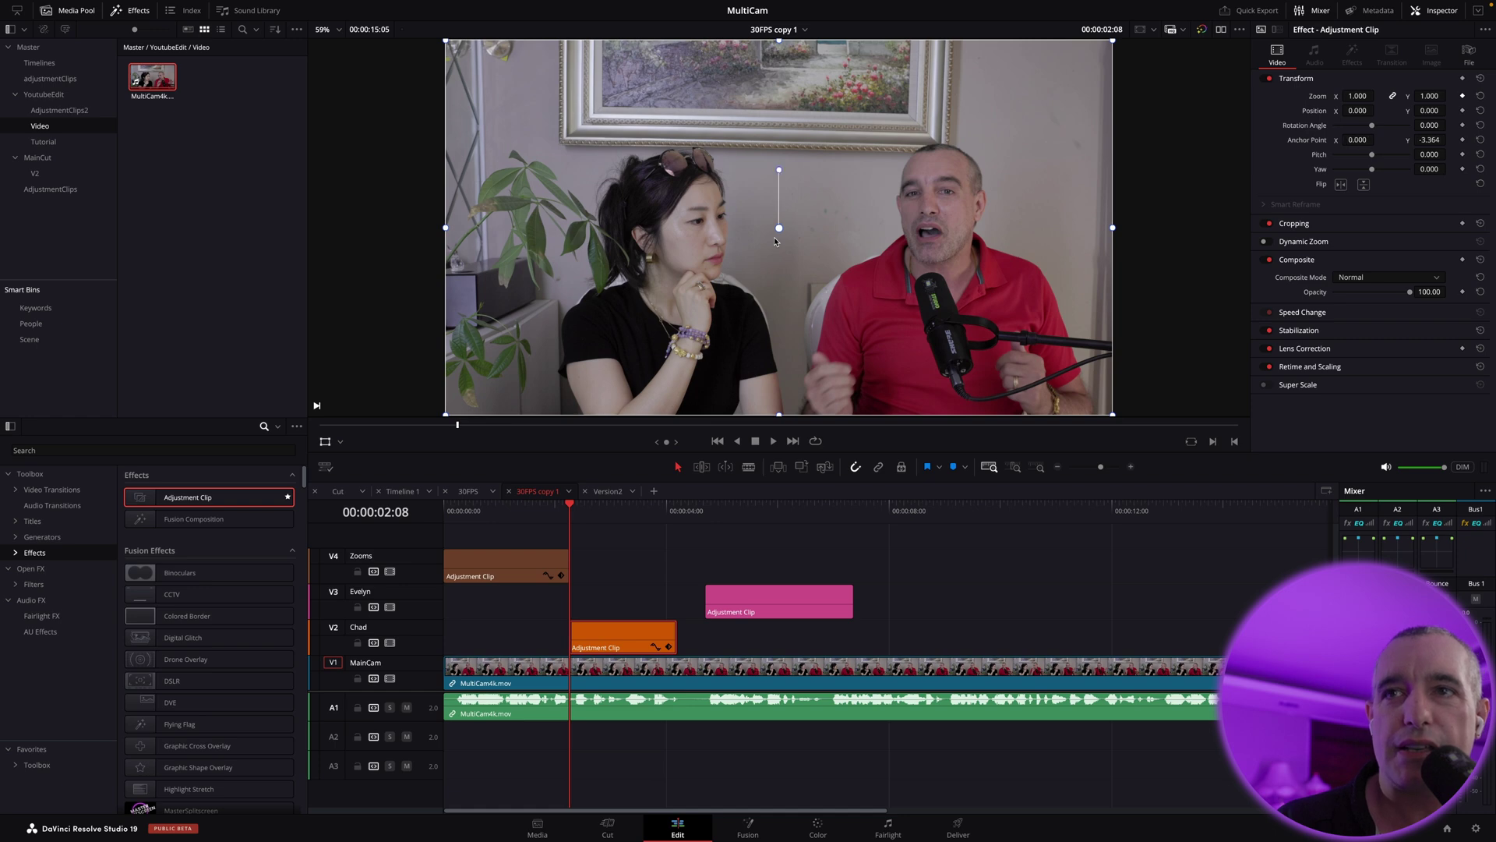
click(331, 444)
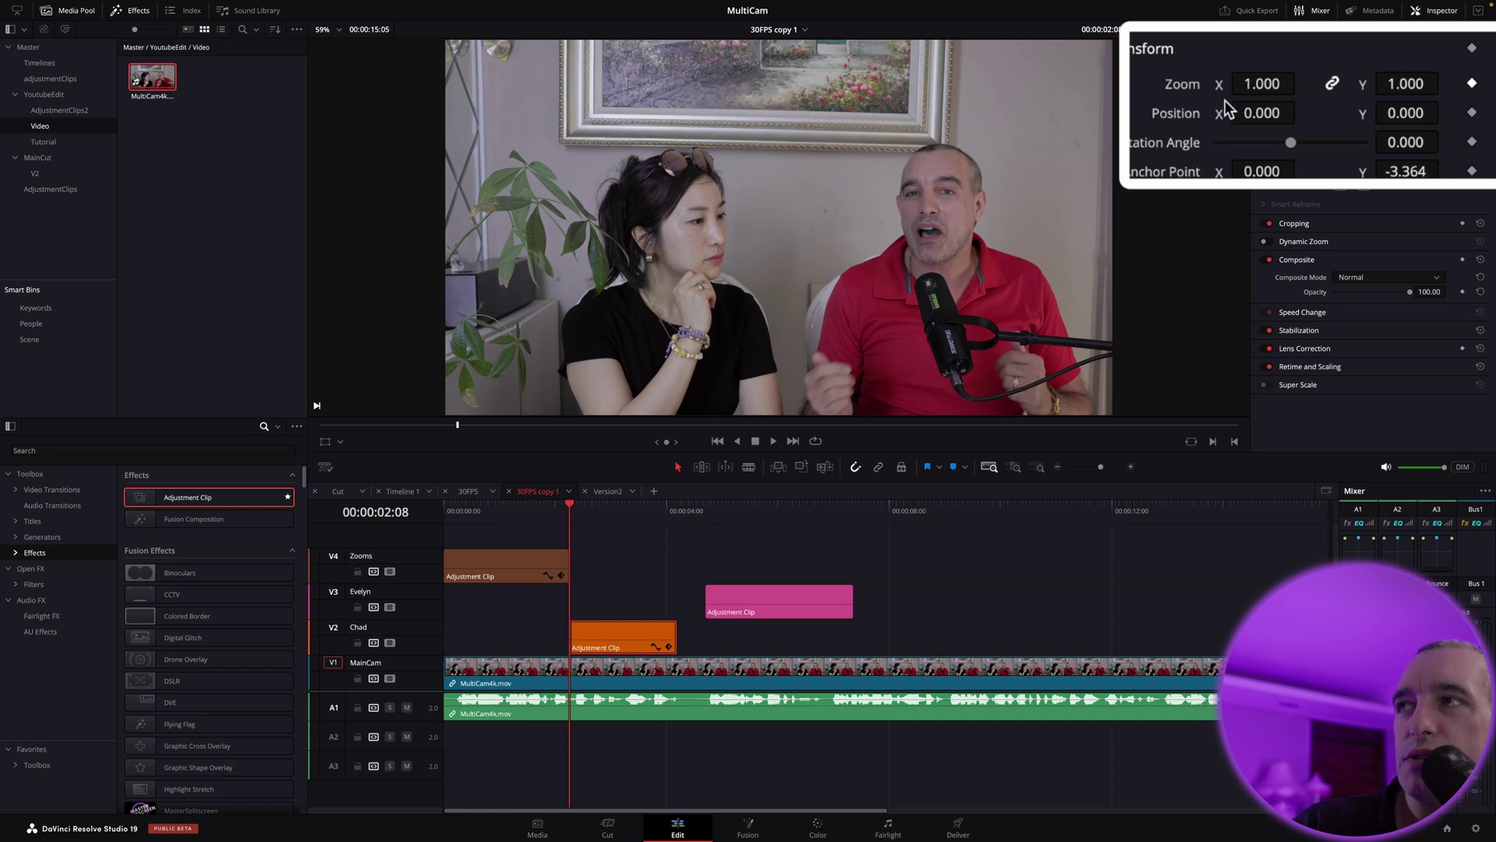
drag(1278, 83, 1307, 83)
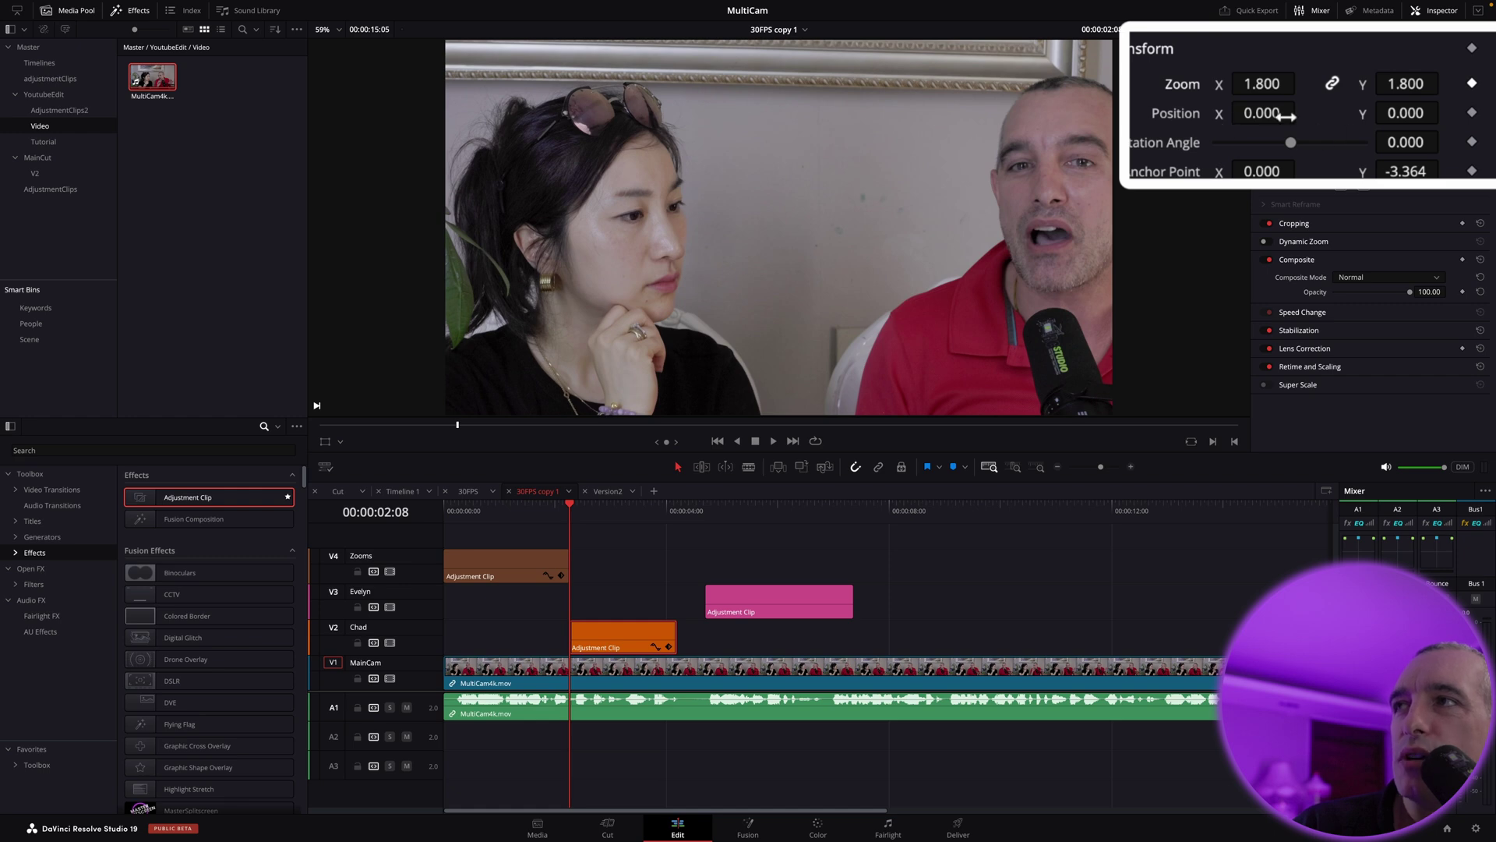
drag(1262, 113, 1446, 111)
click(1471, 81)
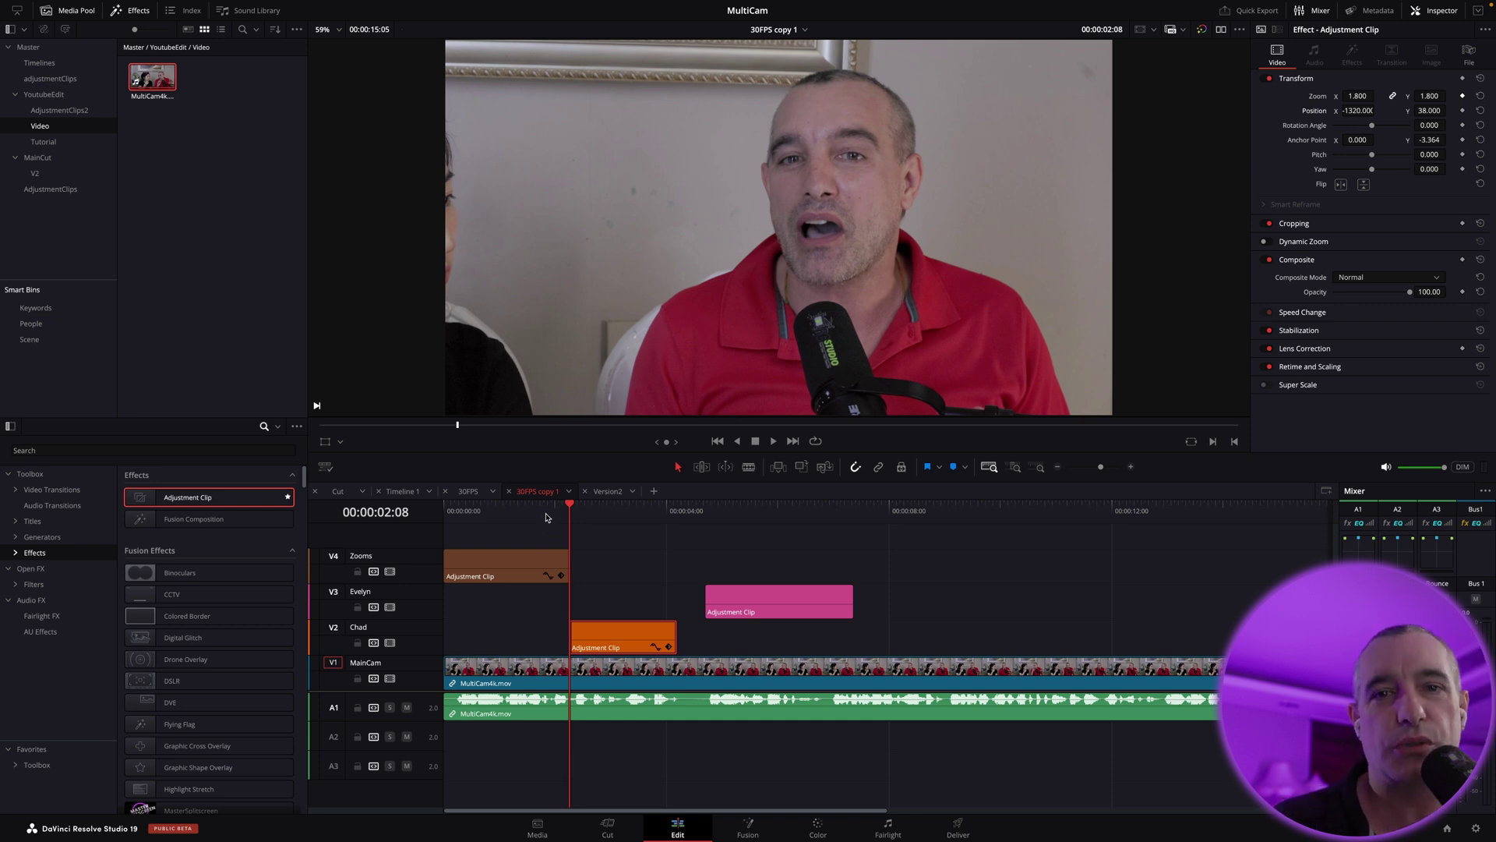
Step: Play the man's V2 close-up and scrub to the end of its clip
key(space)
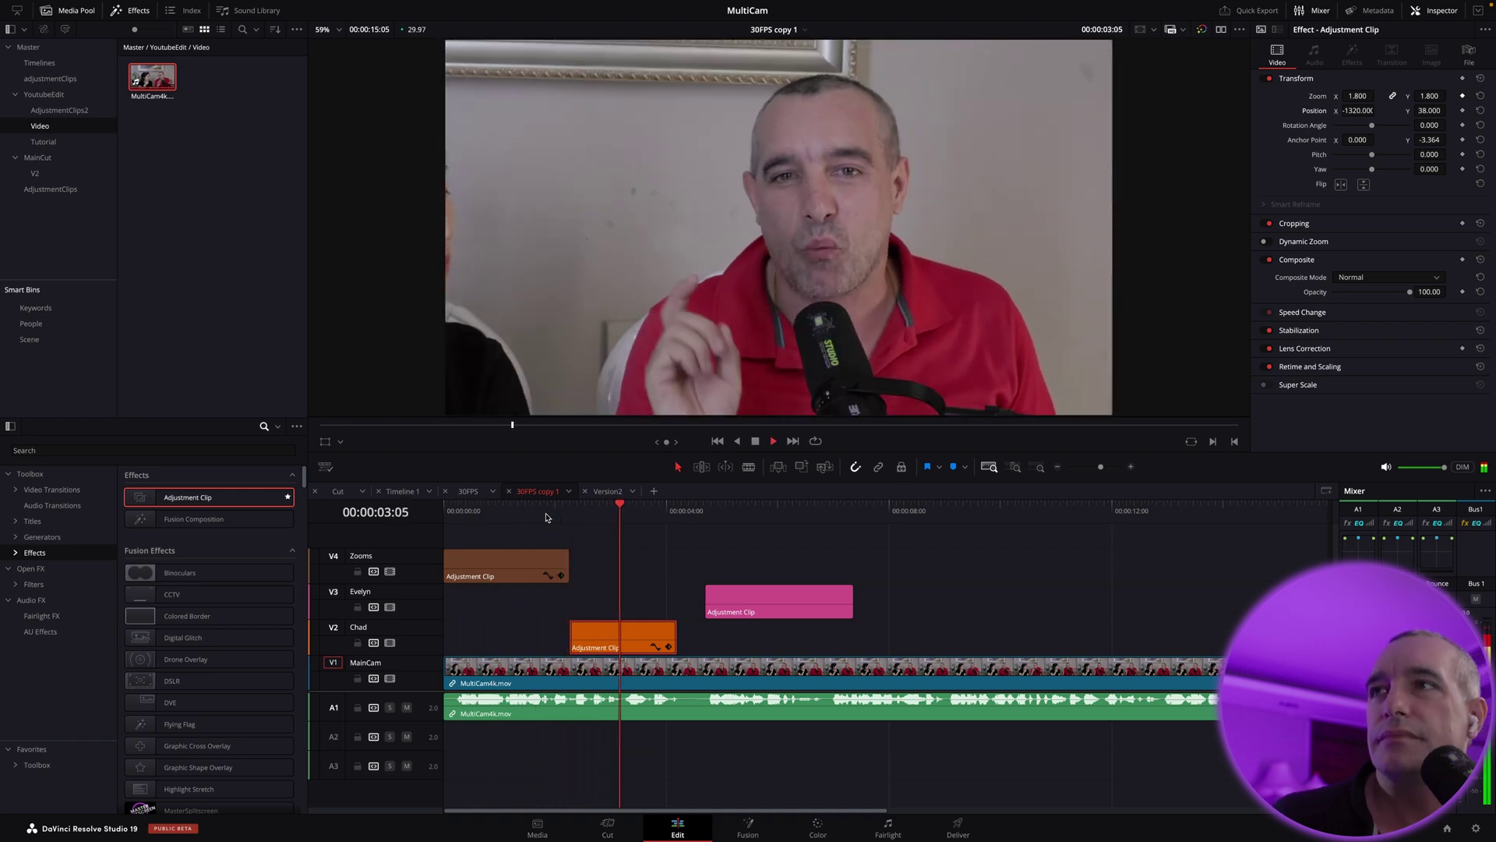
key(space)
click(567, 516)
drag(571, 511, 674, 535)
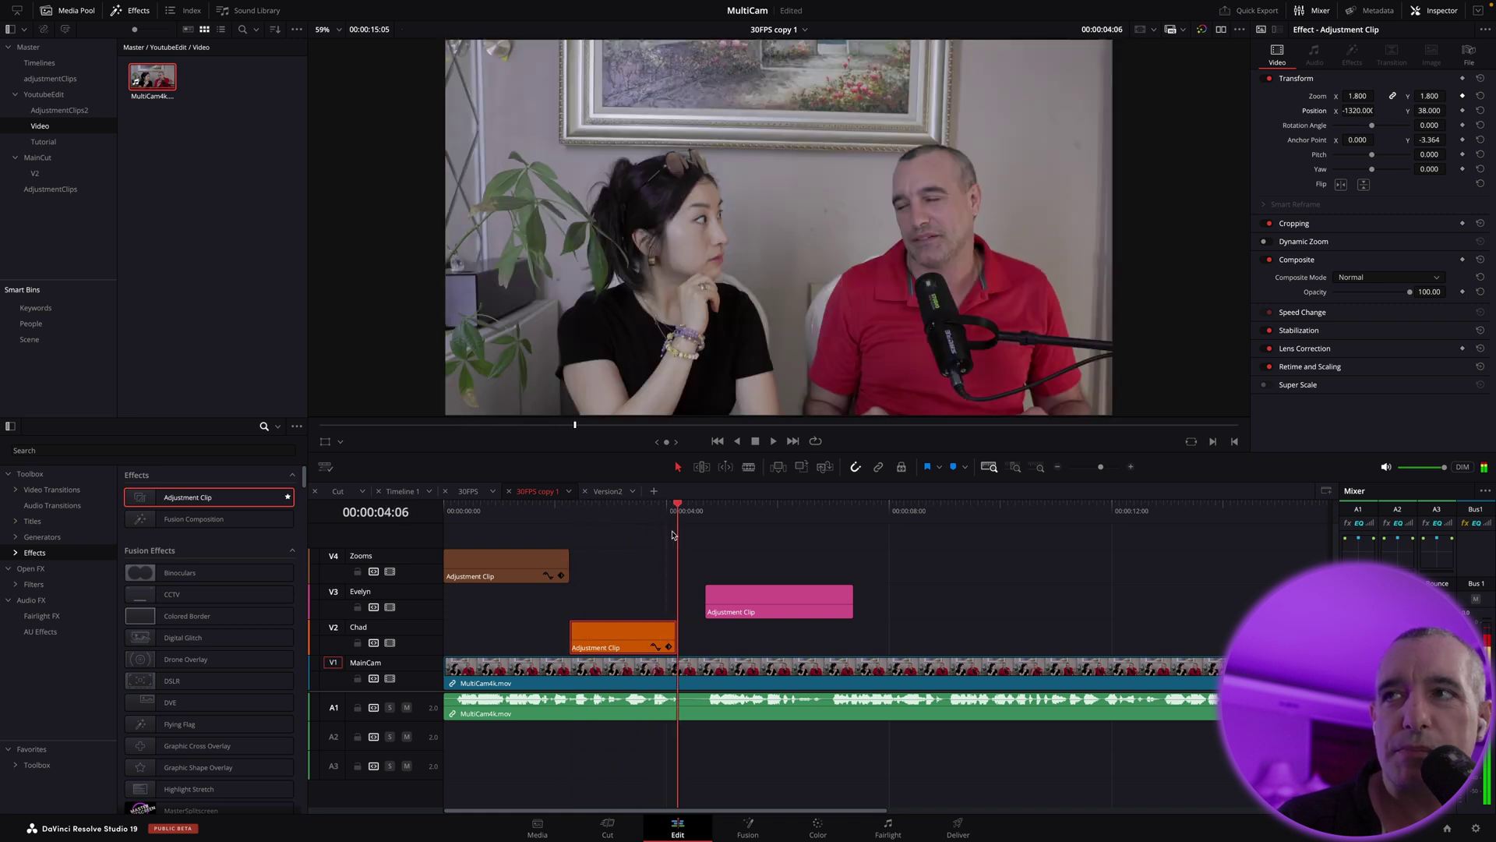
Step: At 00:00:04:21, frame the woman with the V3 adjustment clip using Zoom 1.870 and Position X 1082, Y 75
drag(675, 534, 701, 540)
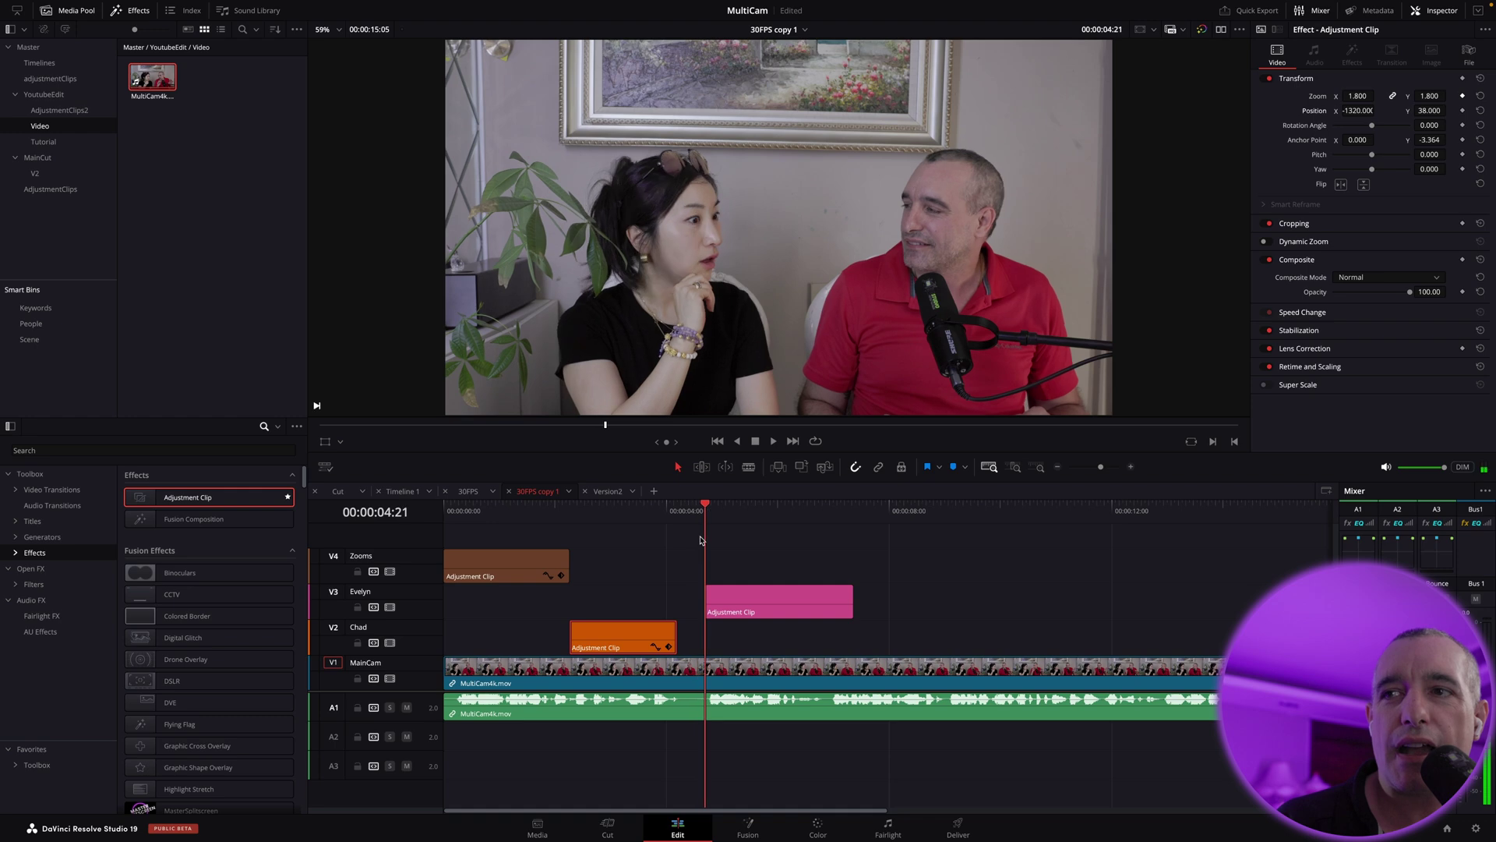
click(765, 610)
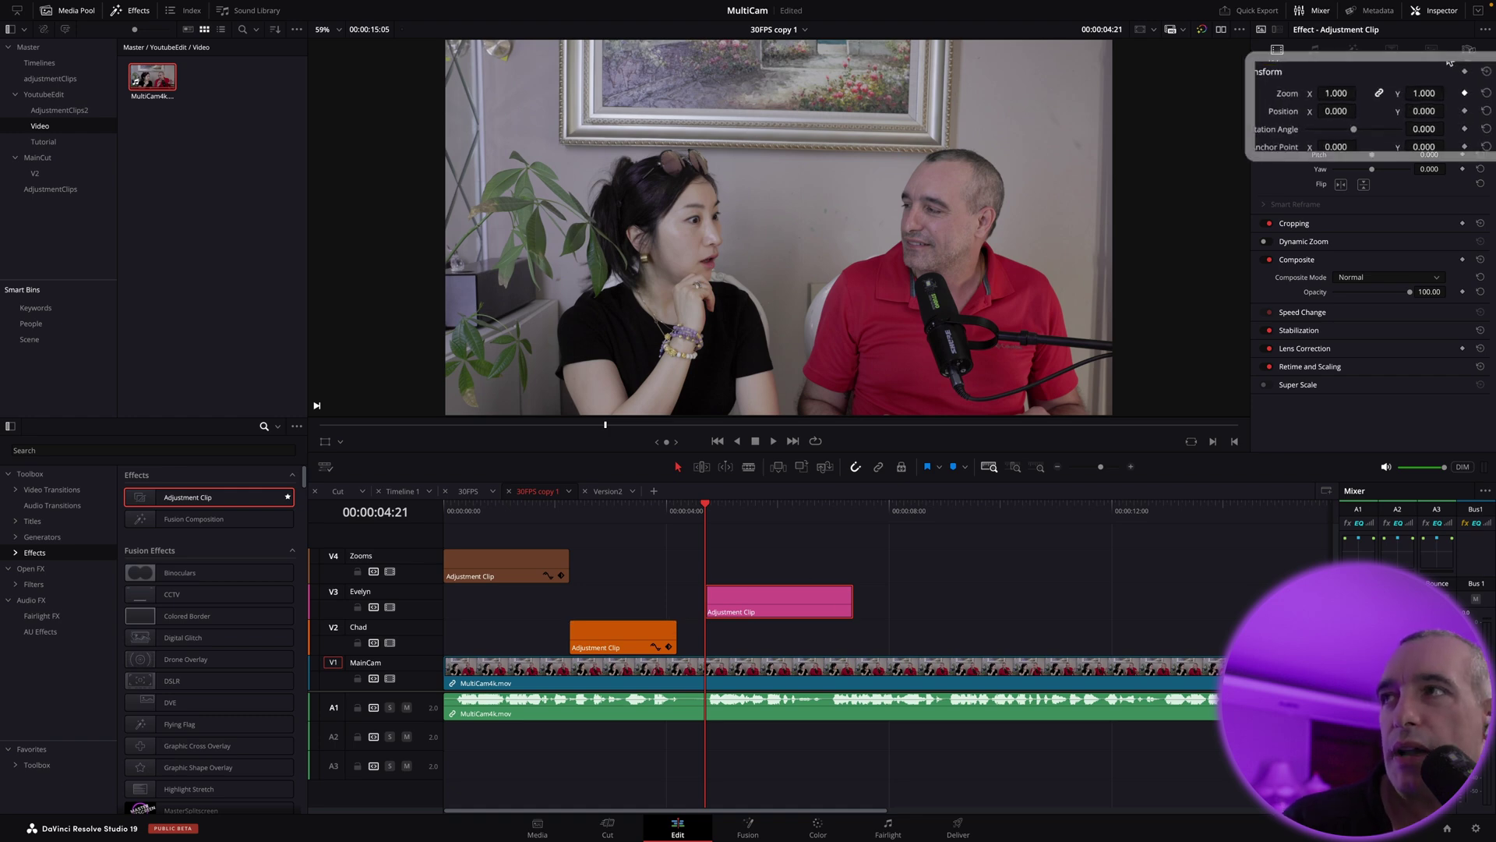
drag(1270, 84, 1304, 82)
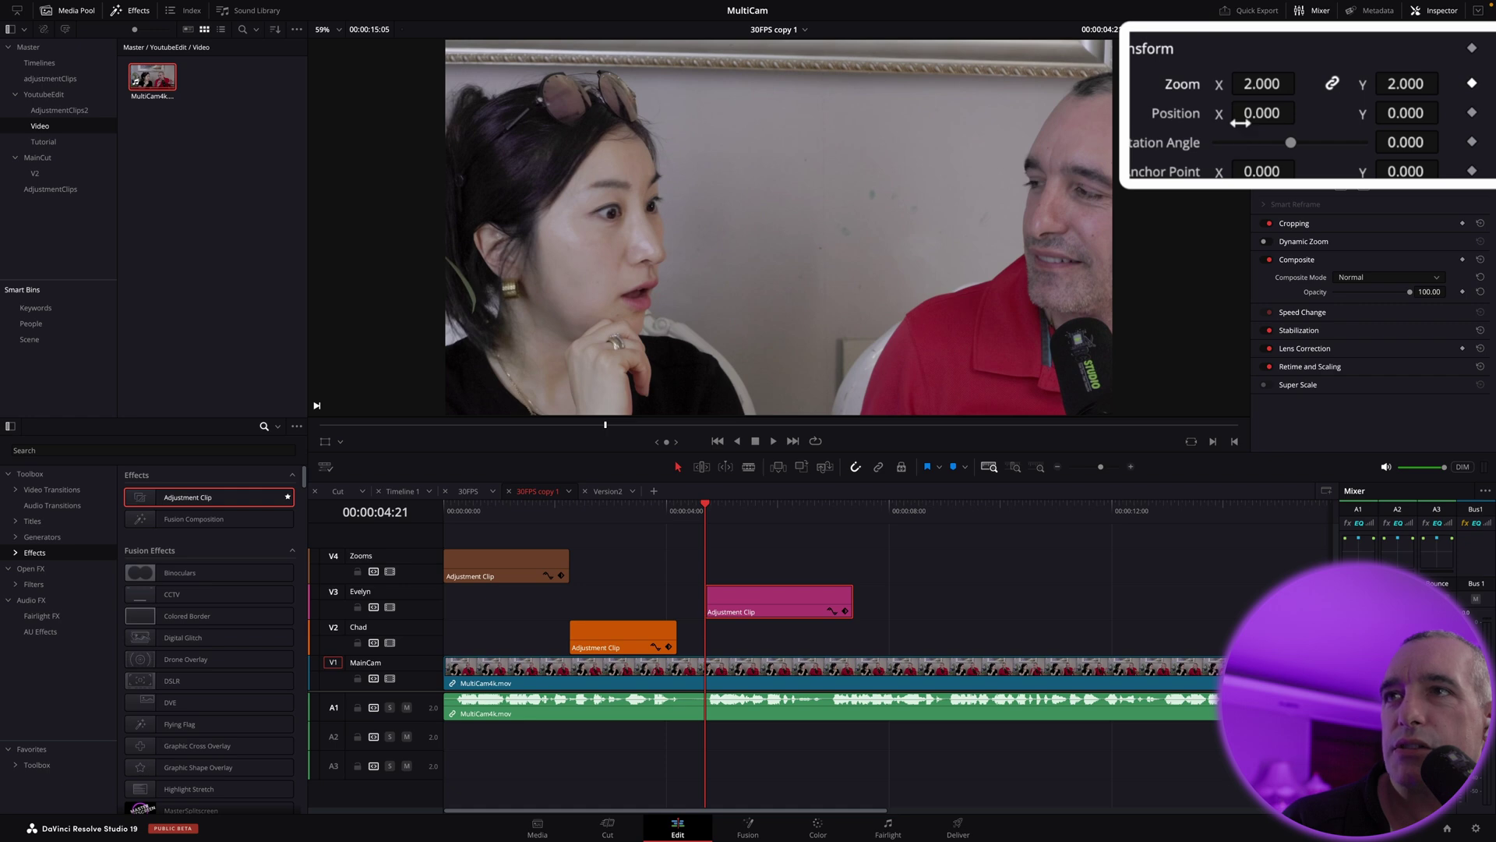
drag(1253, 113, 1306, 83)
mouse_move(1403, 117)
mouse_down()
mouse_move(1448, 112)
mouse_move(1410, 123)
mouse_up()
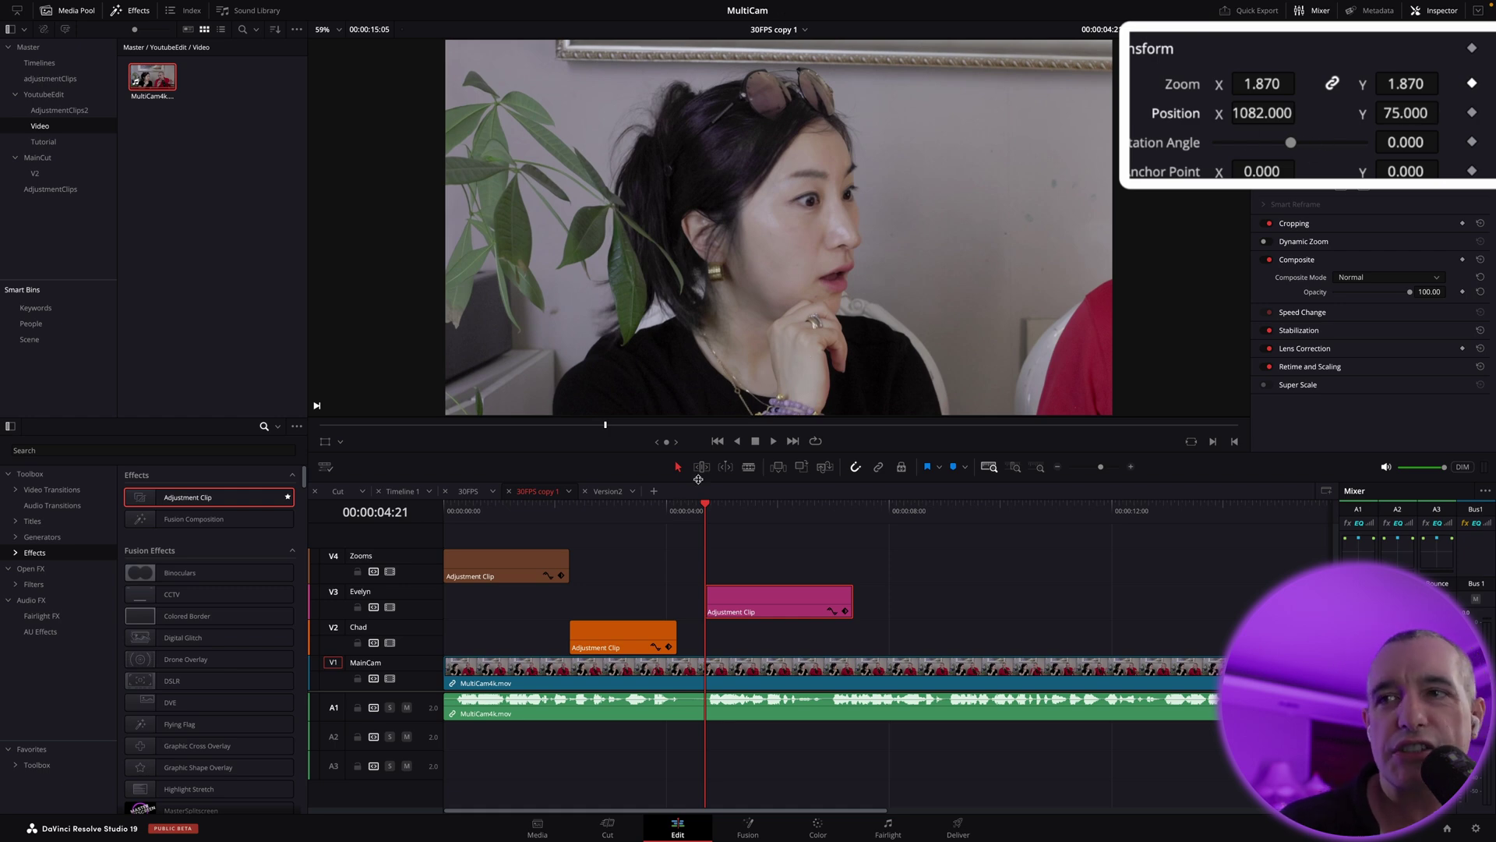
key(/)
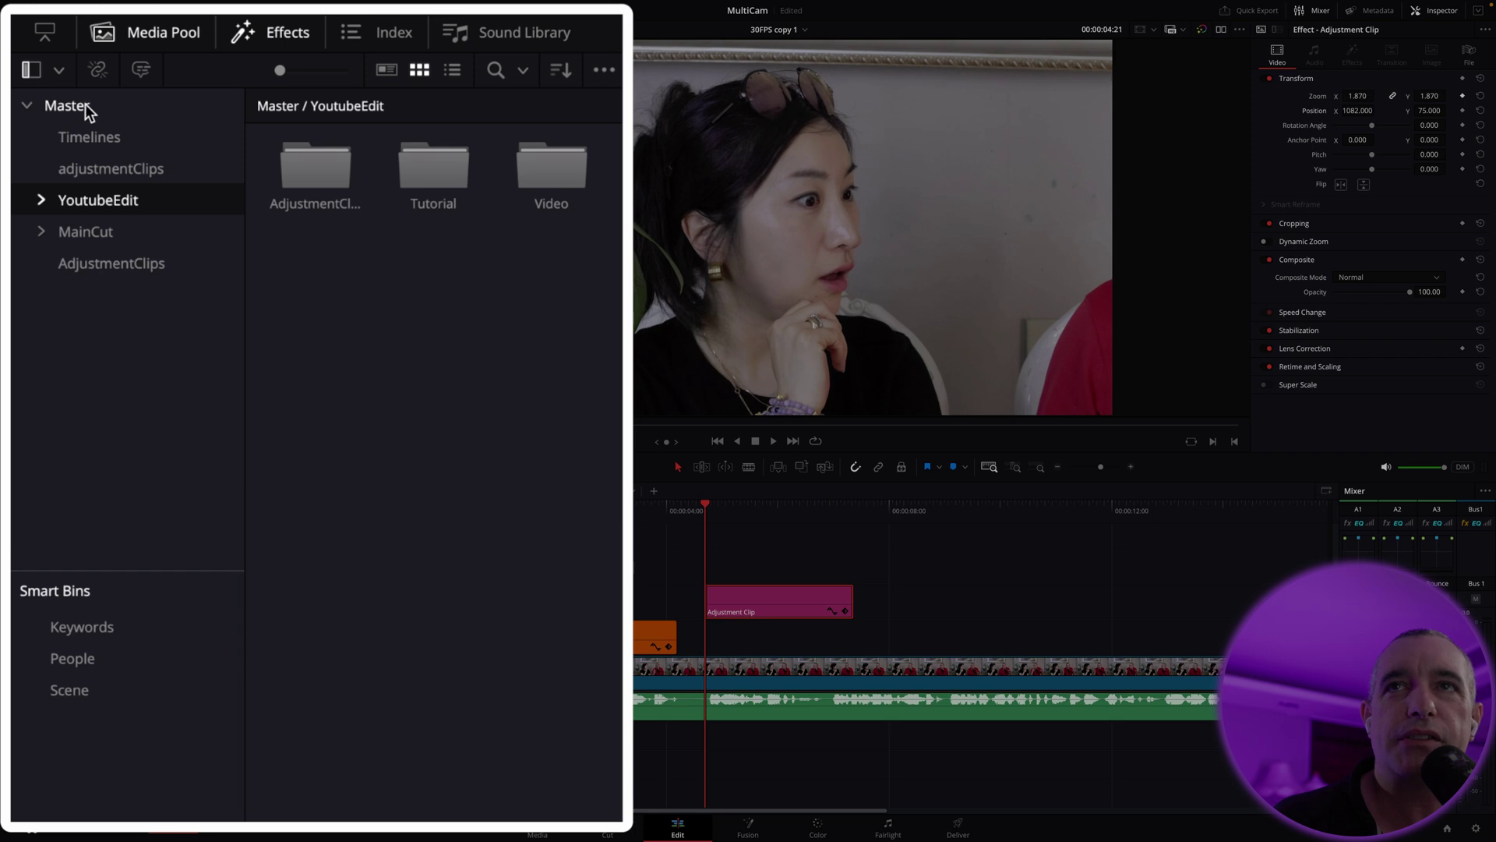
Step: Create a bin named TutorialADJClips under Master and open it
click(63, 113)
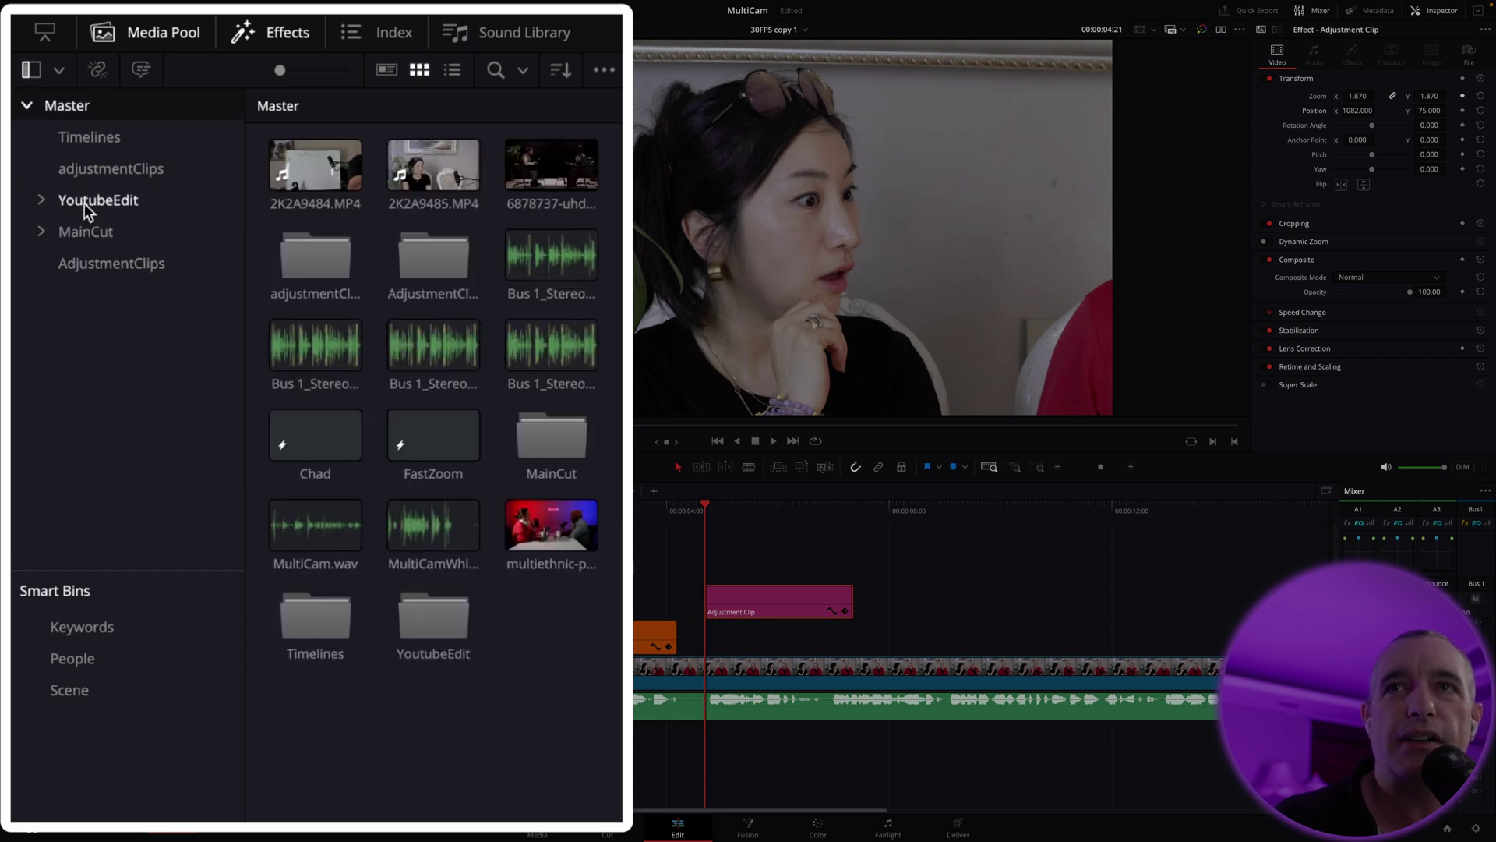
right_click(67, 382)
click(128, 412)
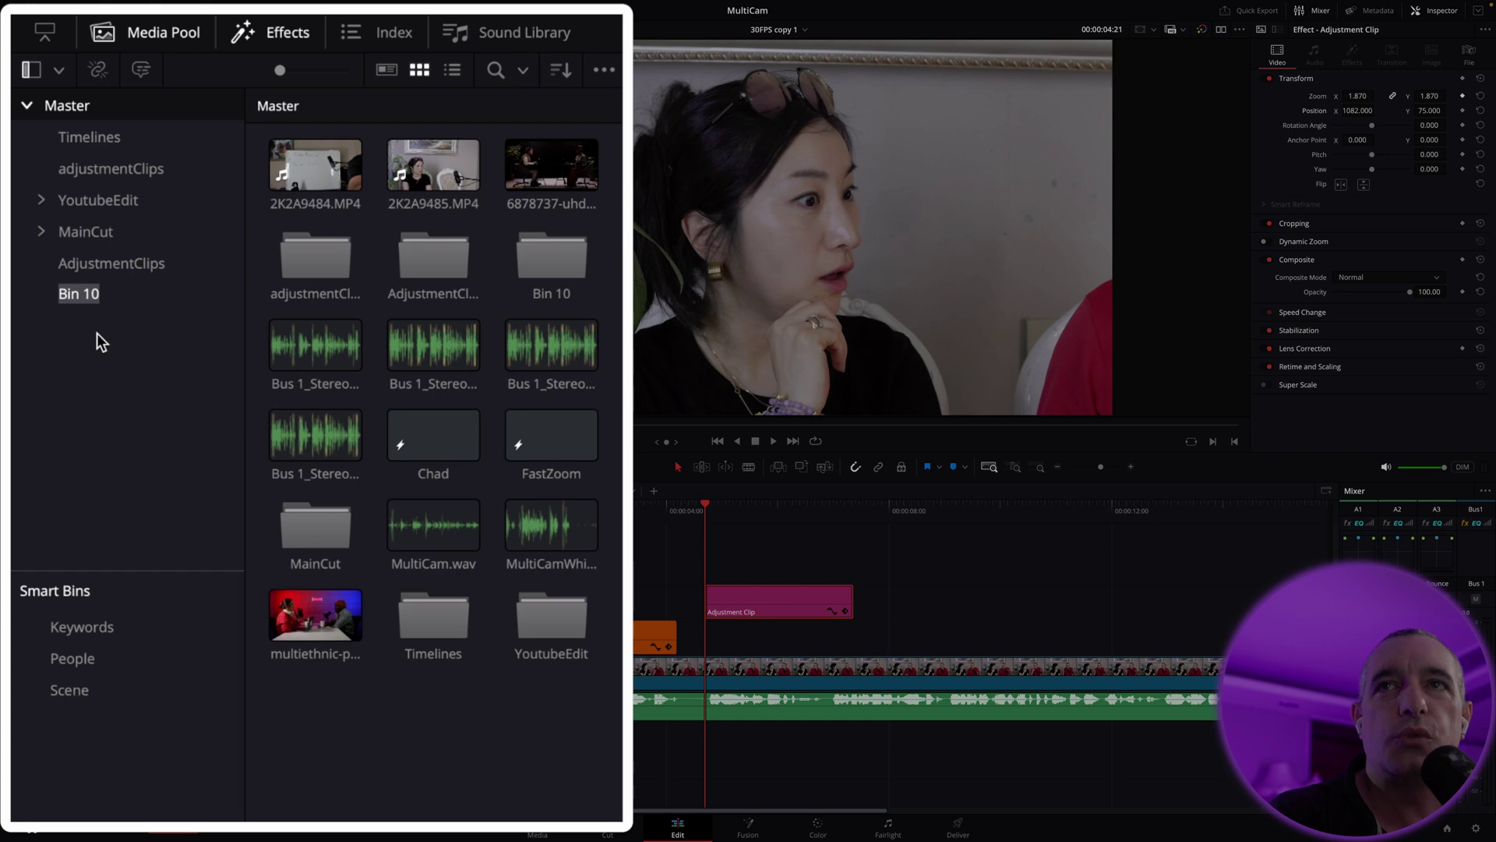
text(TutorialADJClips)
key(Return)
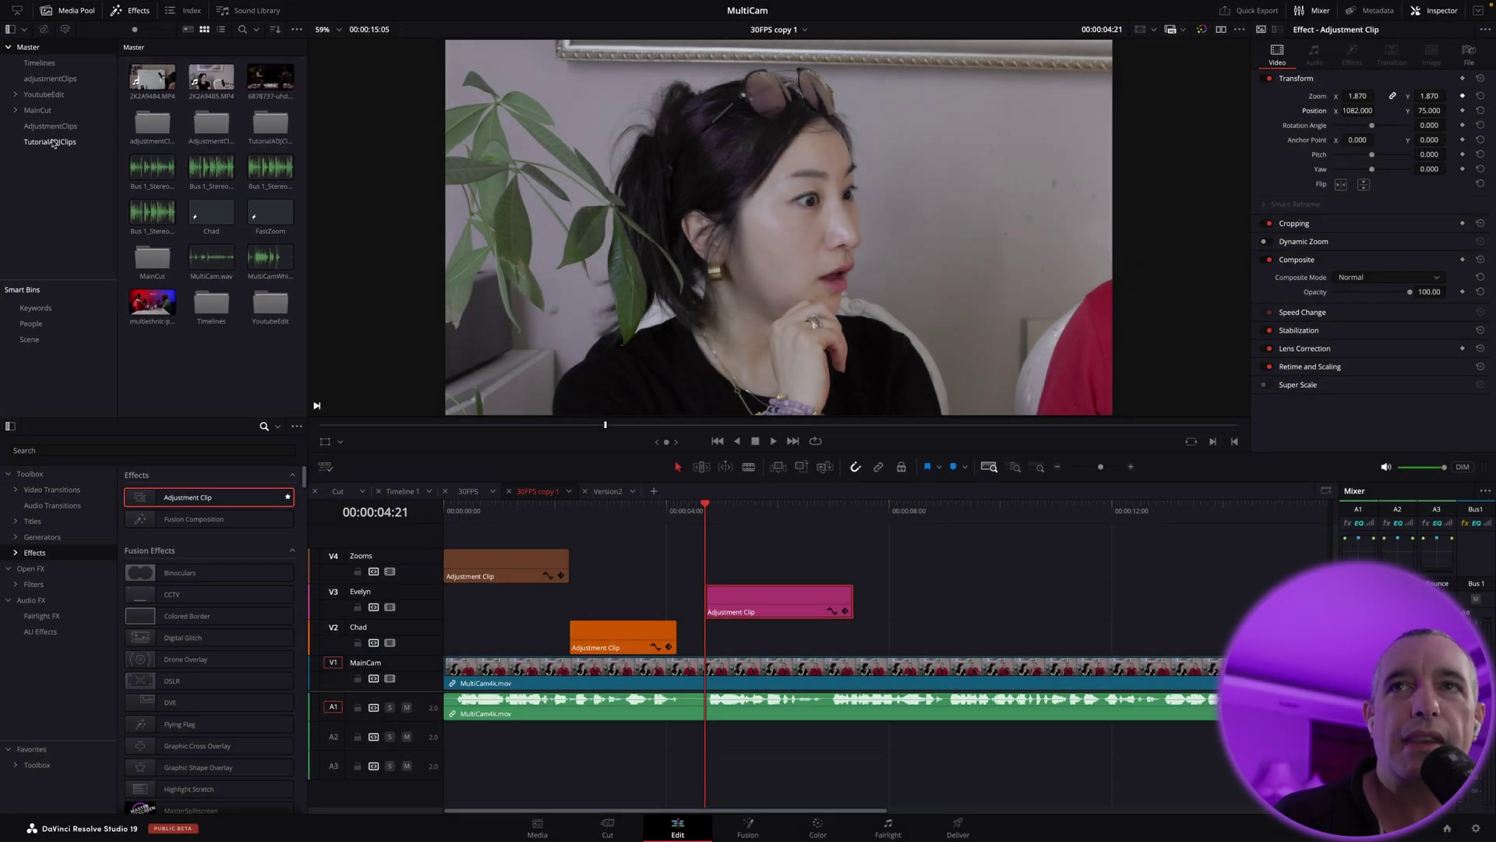
click(52, 141)
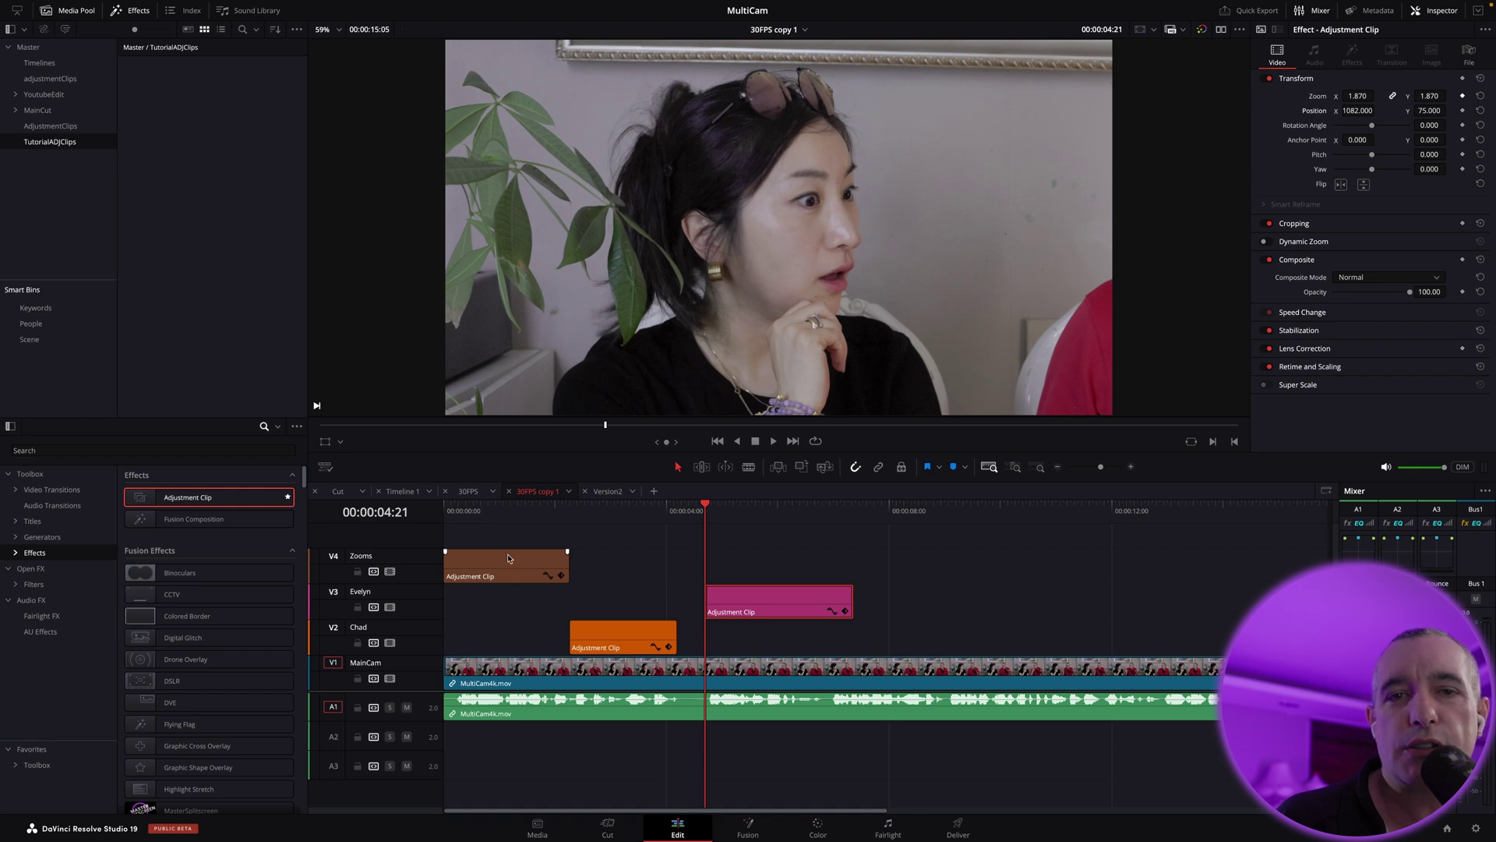
Step: Store the V4 zoom adjustment clip in the TutorialADJClips bin and rename it SlowZoom
drag(506, 568, 166, 111)
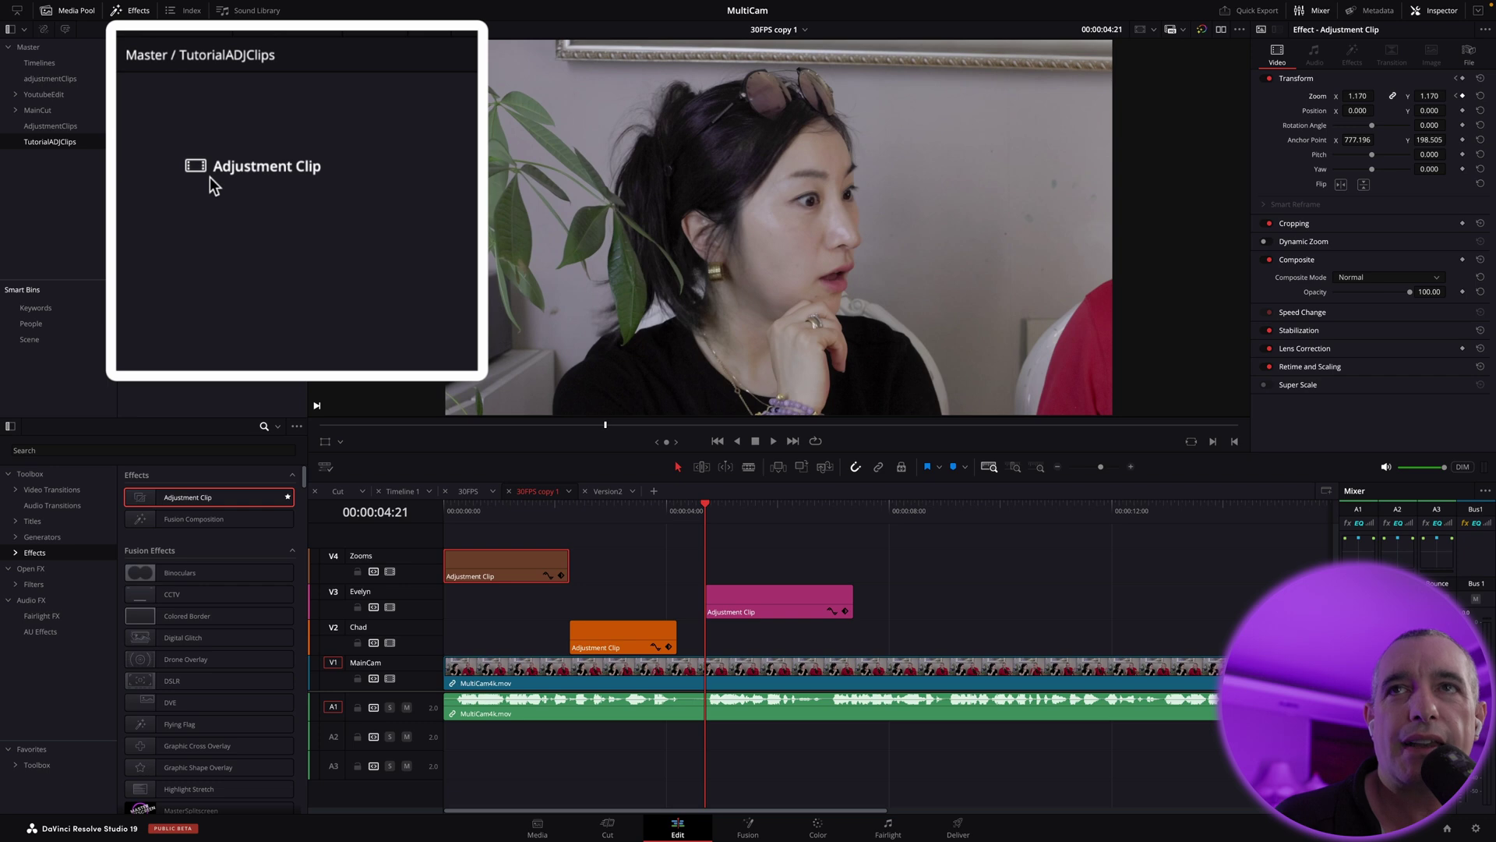
drag(209, 176, 209, 176)
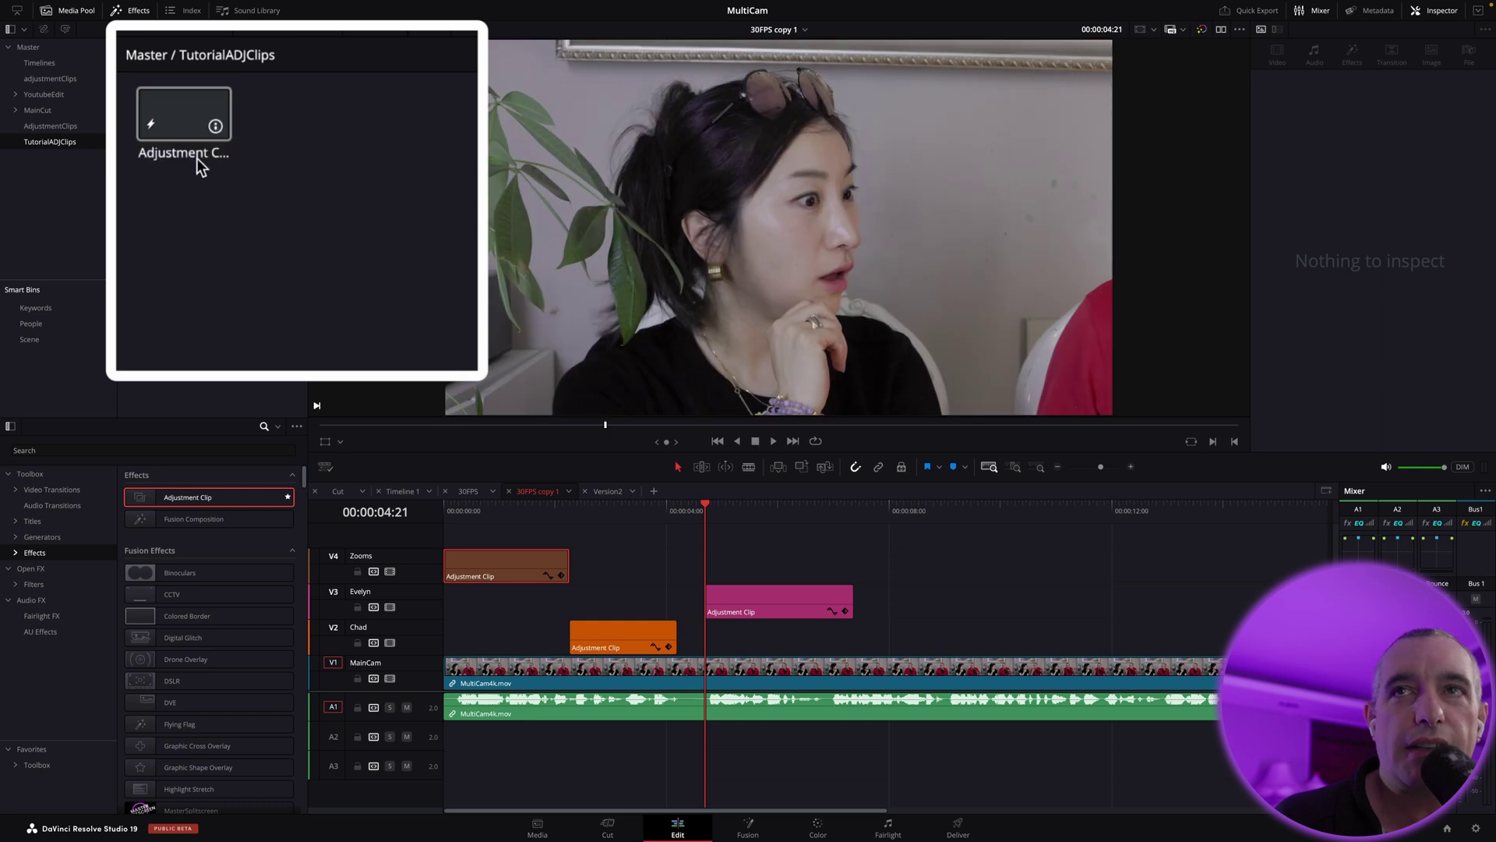
click(197, 157)
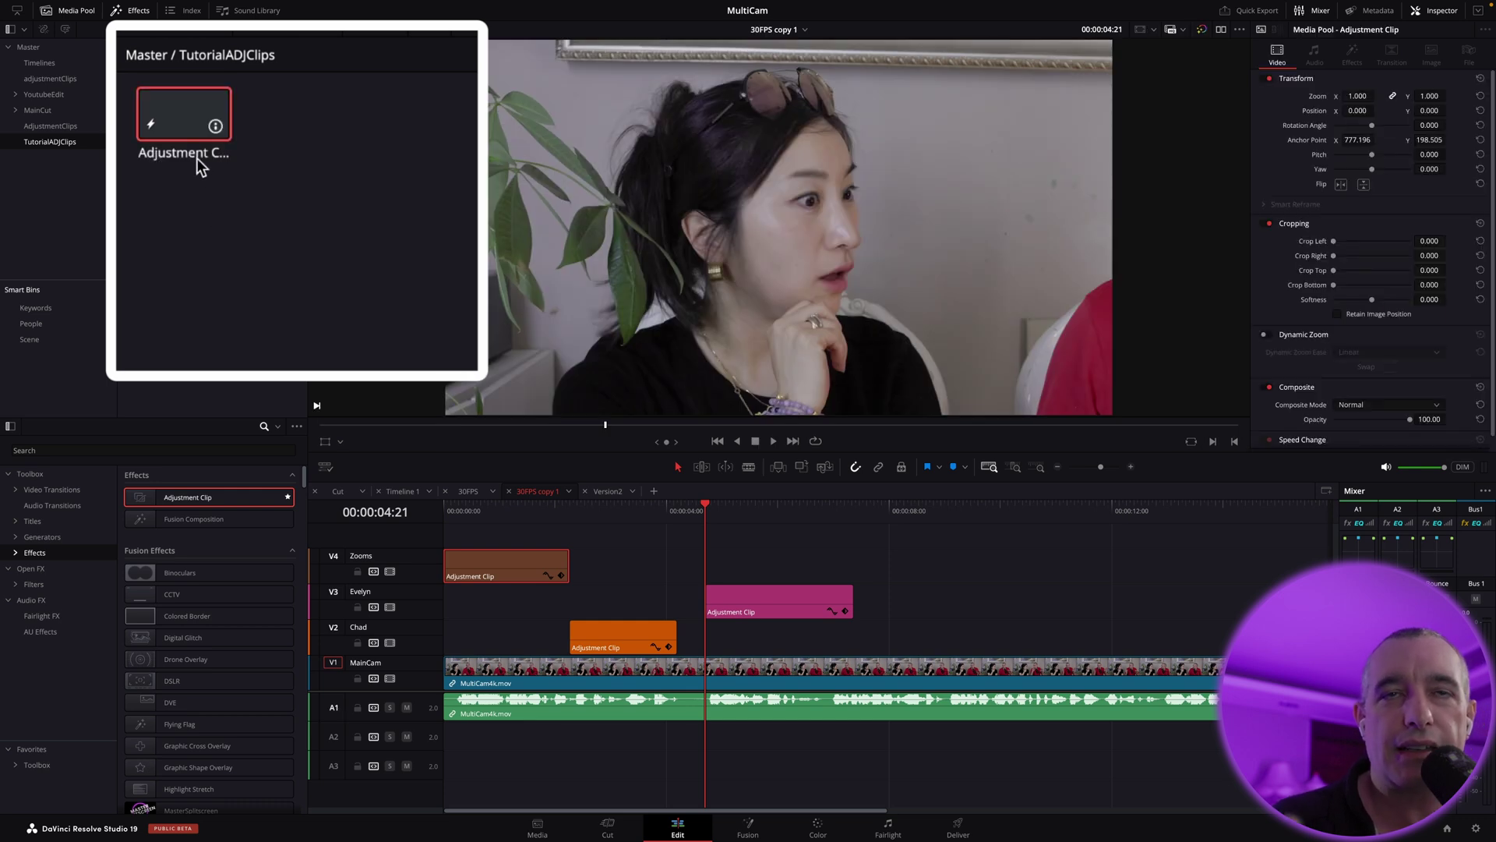
click(197, 157)
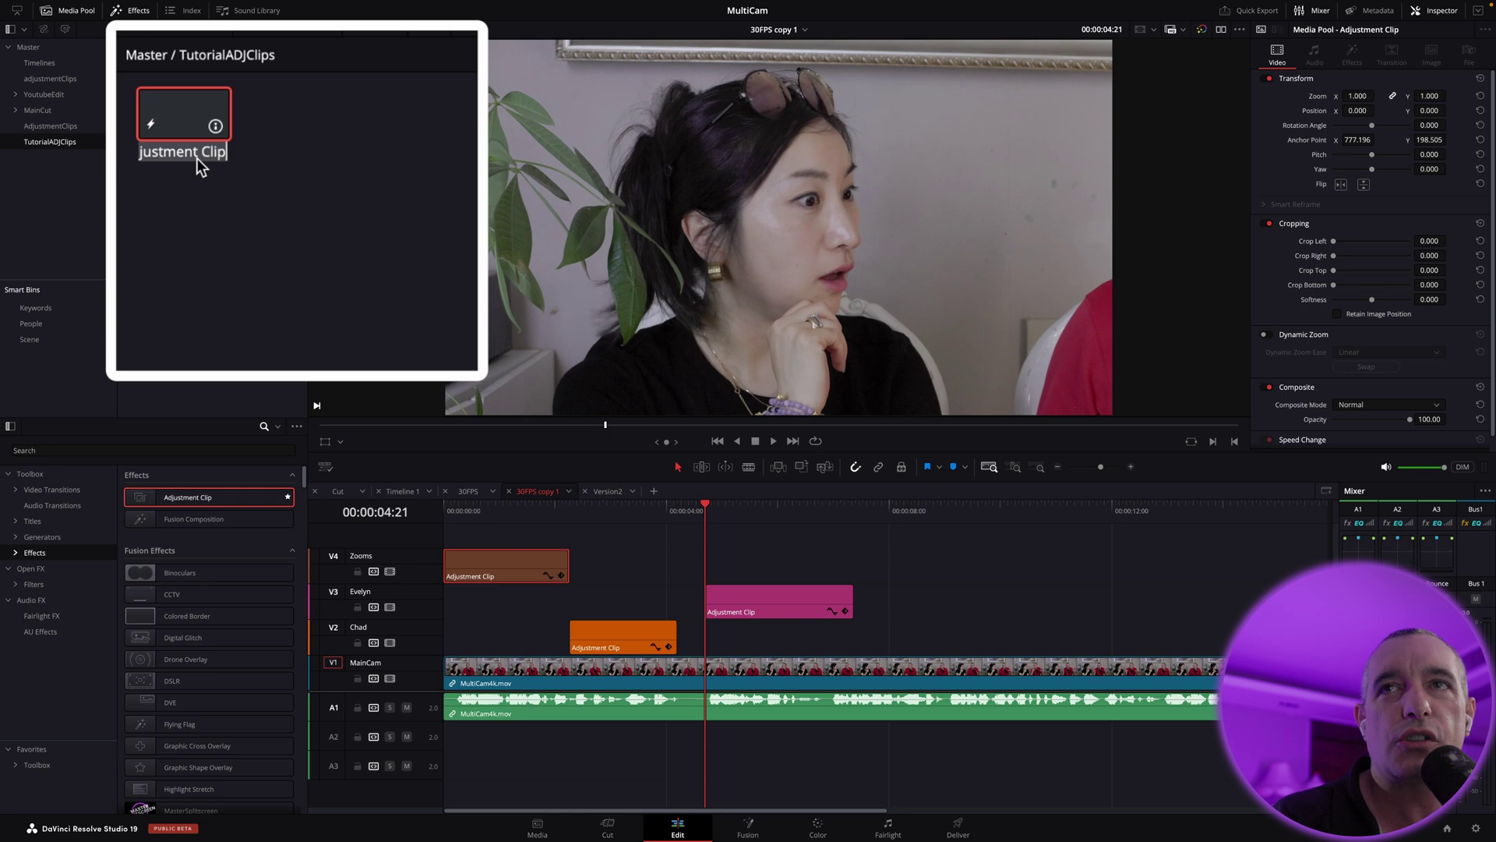
text(SlowZoom)
key(Return)
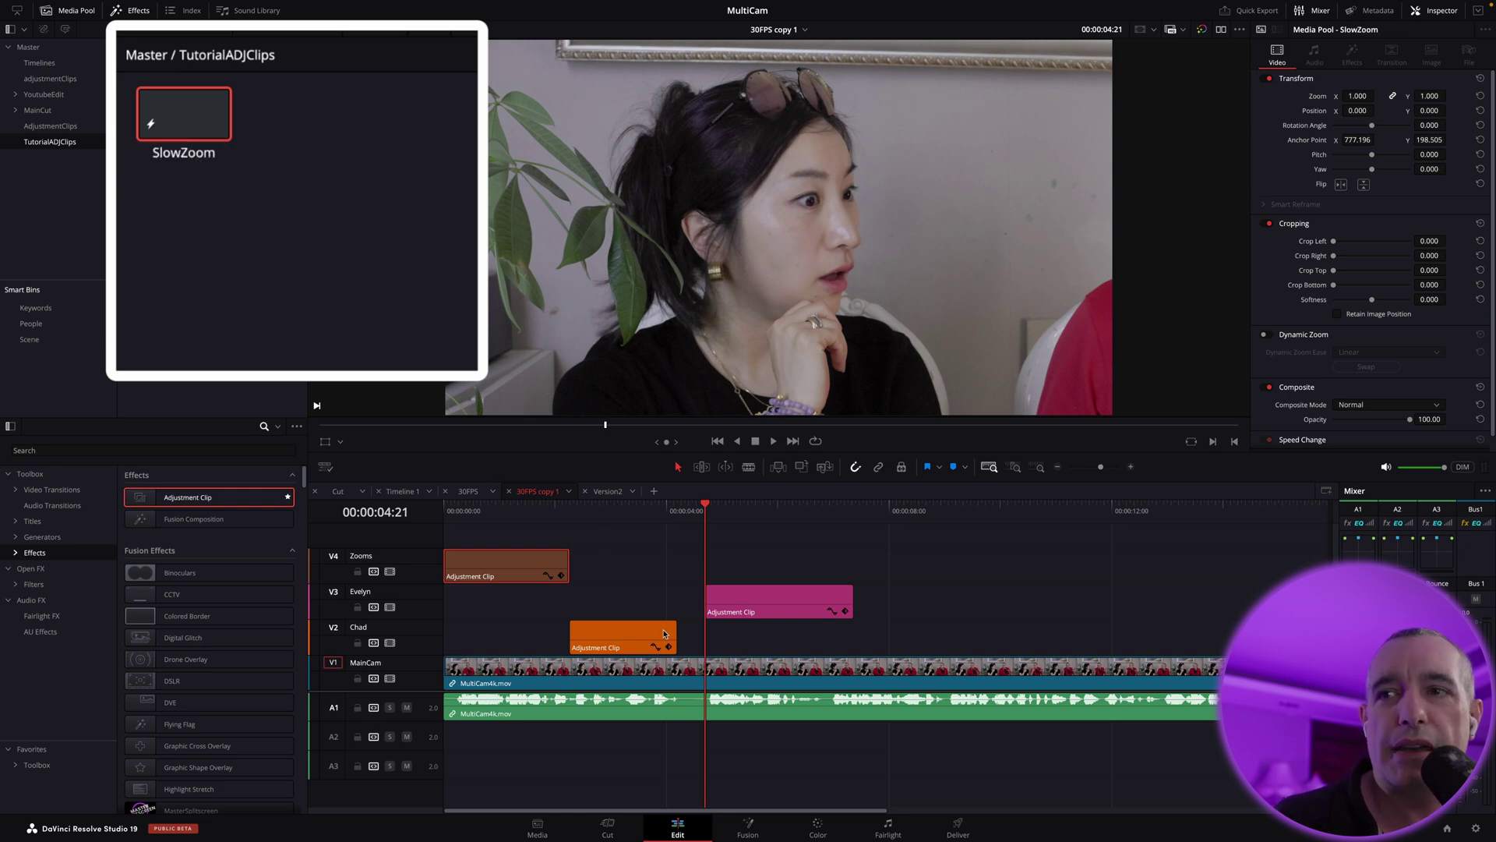
Step: Store the V2 close-up adjustment clip in the TutorialADJClips bin and rename it with the man's first name
drag(633, 636, 325, 148)
click(166, 148)
text(Chad)
key(Return)
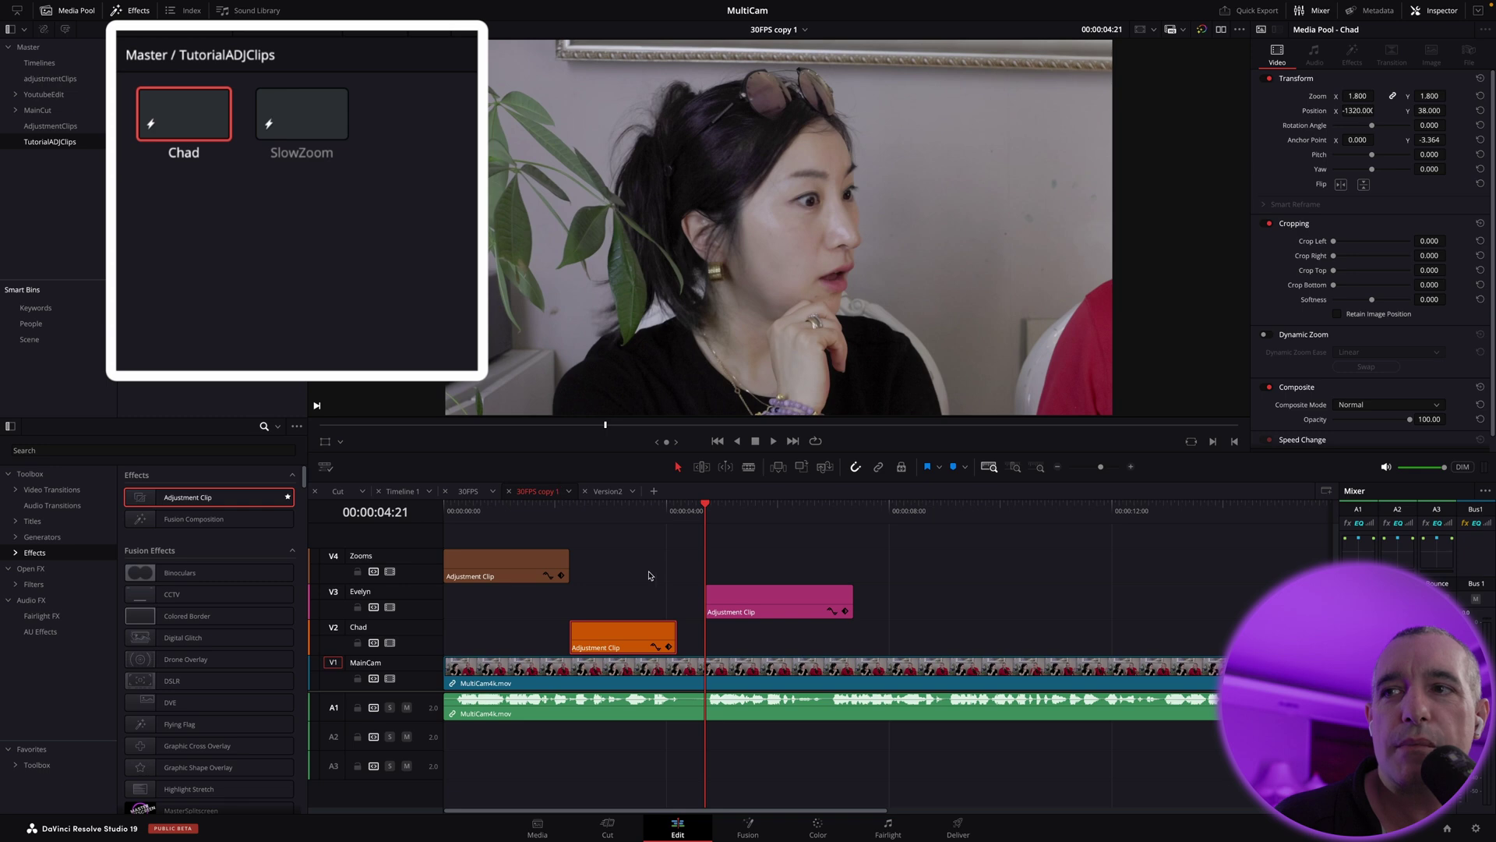
Step: Store the V3 close-up adjustment clip in the TutorialADJClips bin and rename it with the woman's first name
drag(758, 616, 155, 137)
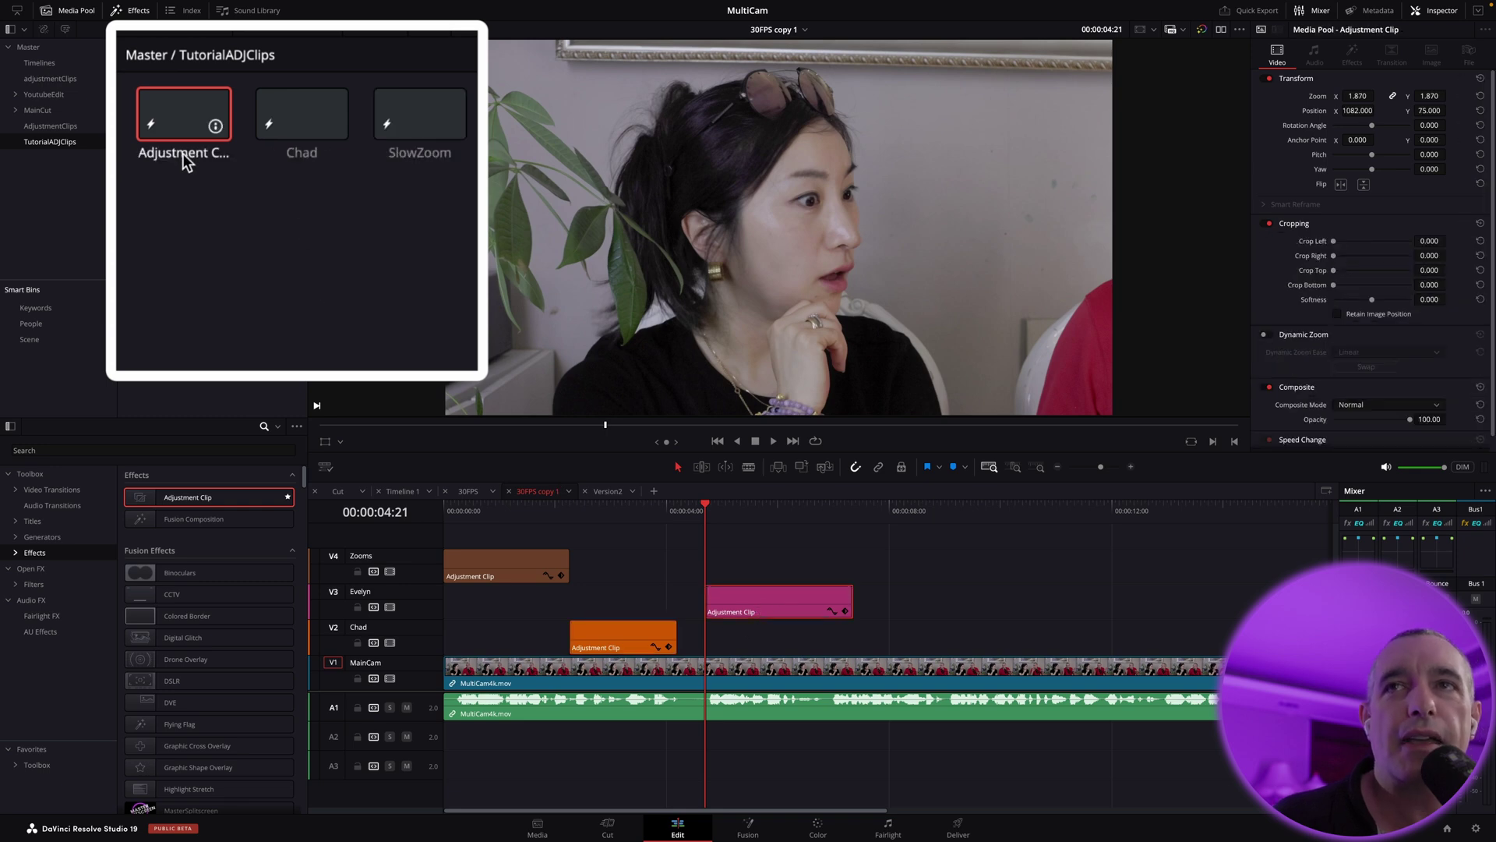
click(180, 151)
text(Evelyn)
key(Return)
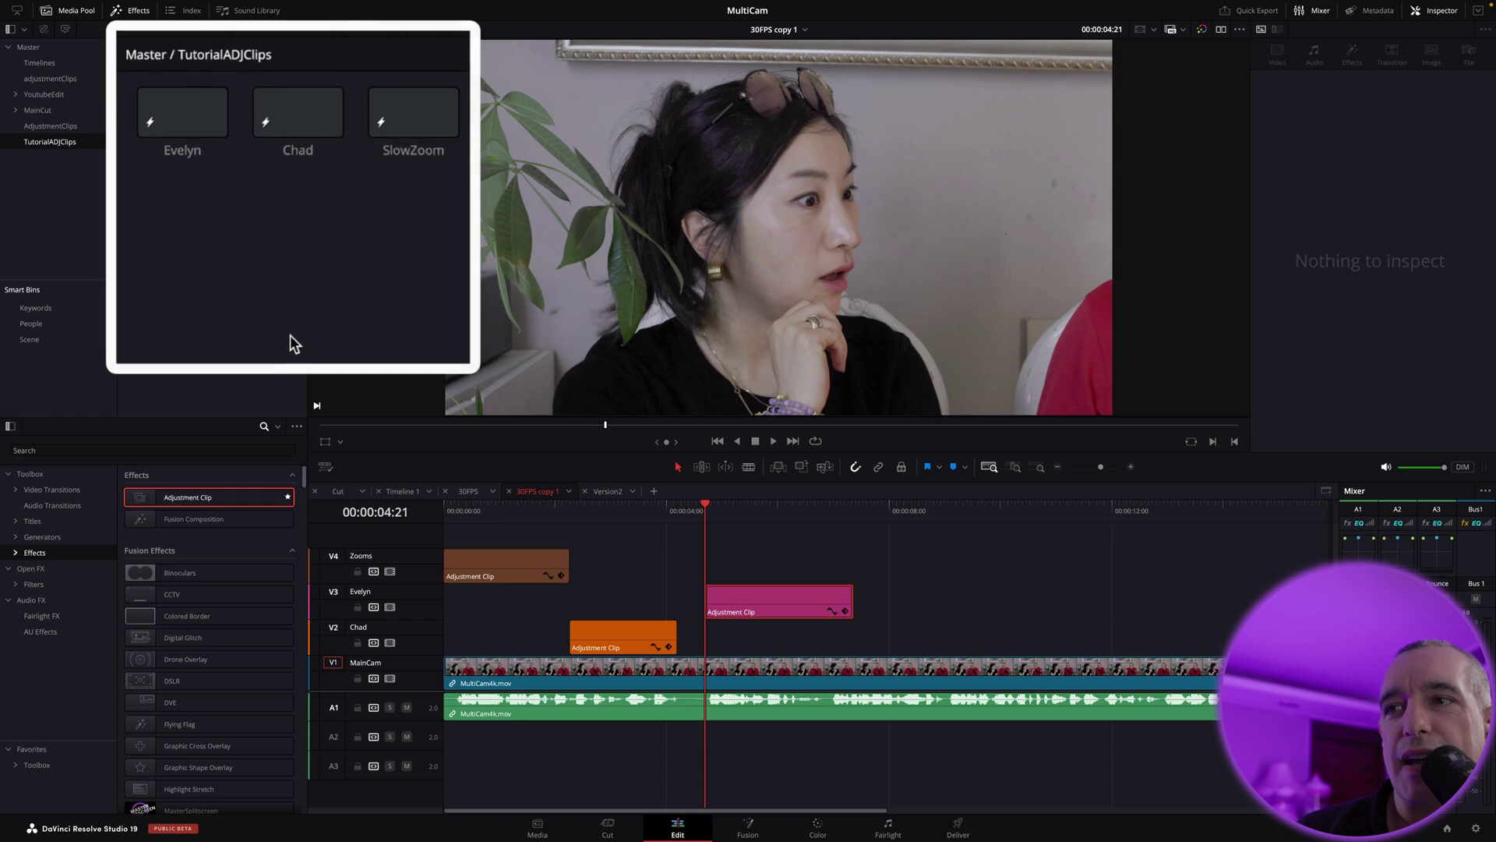
Step: Add the man's saved close-up clip from the bin to V2, starting where the V3 clip ends
click(212, 78)
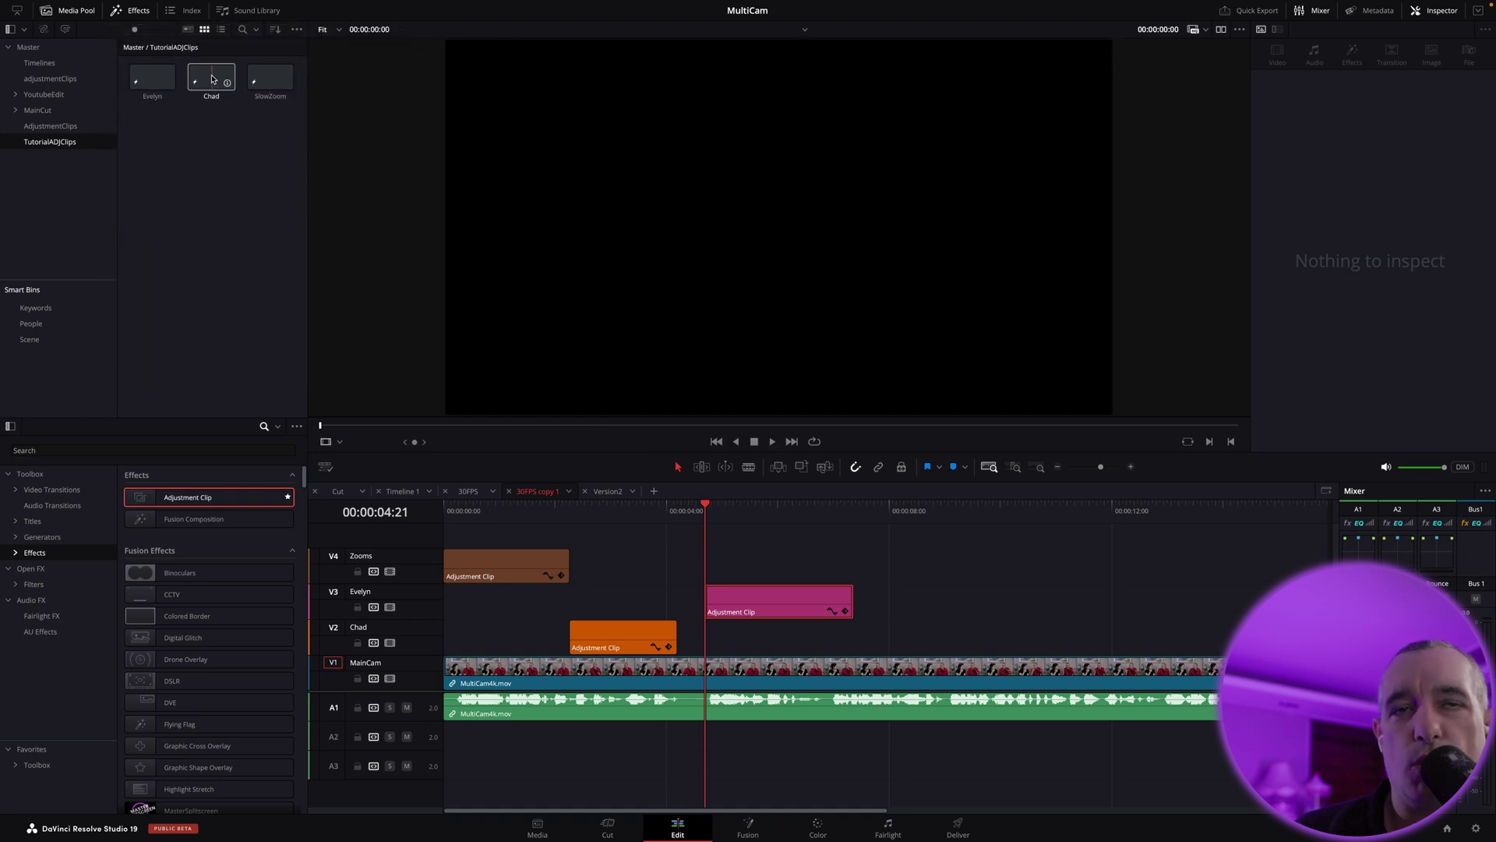
drag(212, 79, 855, 648)
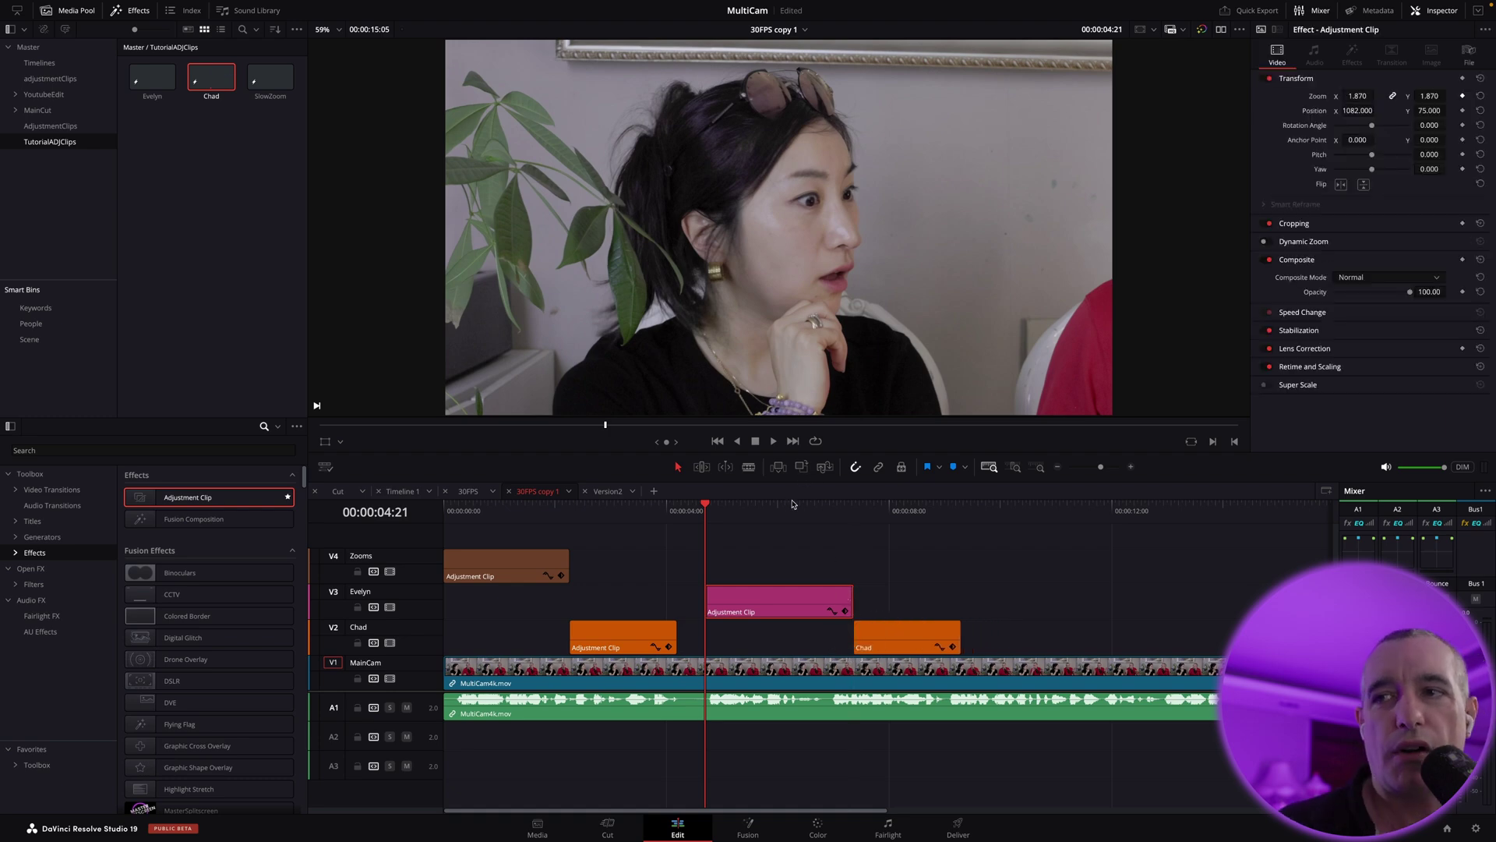
key(Down)
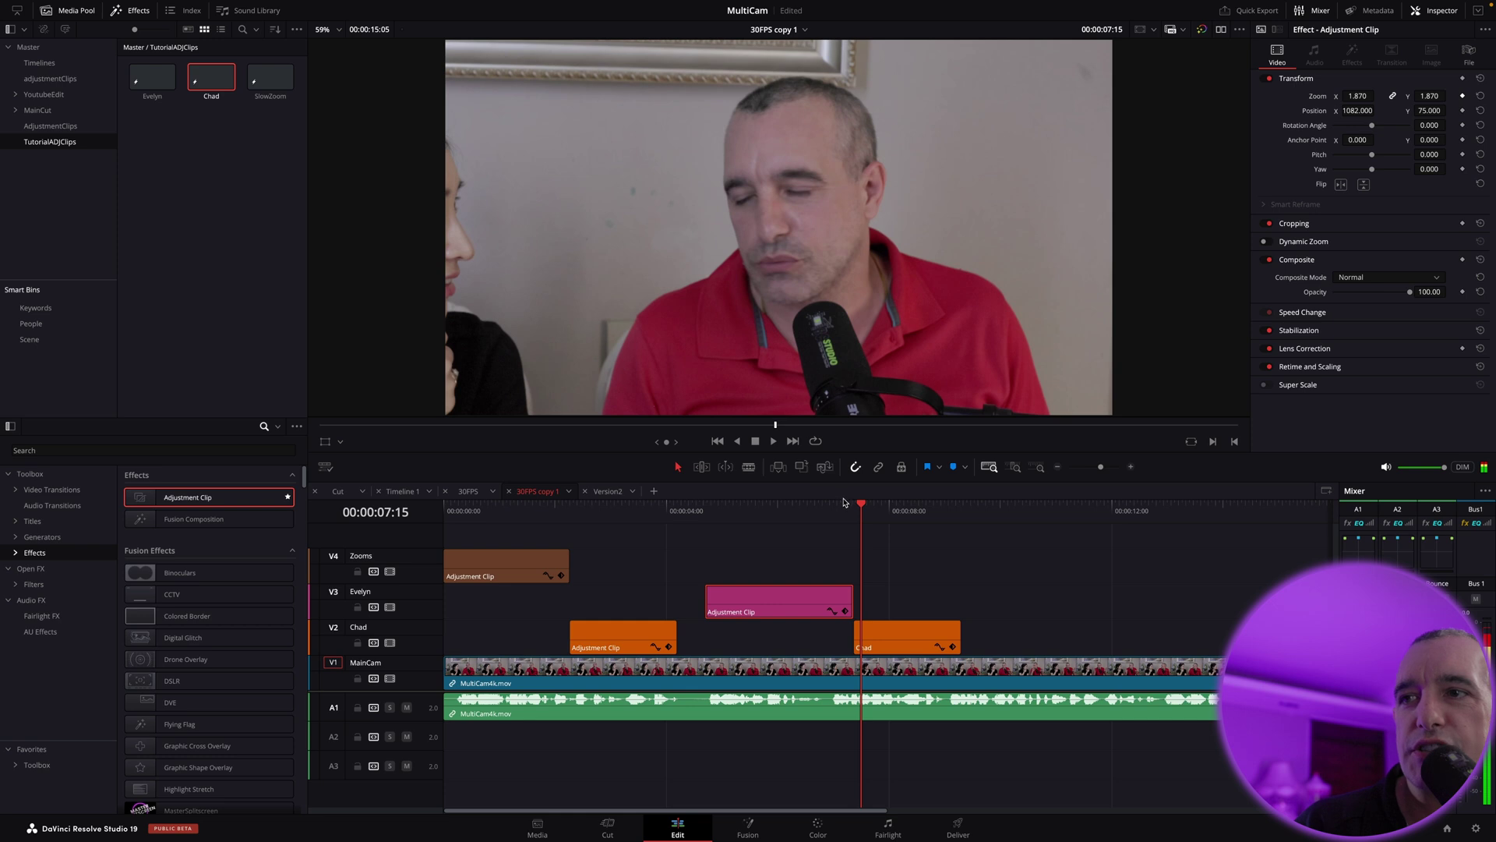
Step: Trim the V3 clip's end to 00:00:06:23 and move the second V2 close-up clip to start there
drag(861, 503, 809, 512)
key(Left)
key(Left)
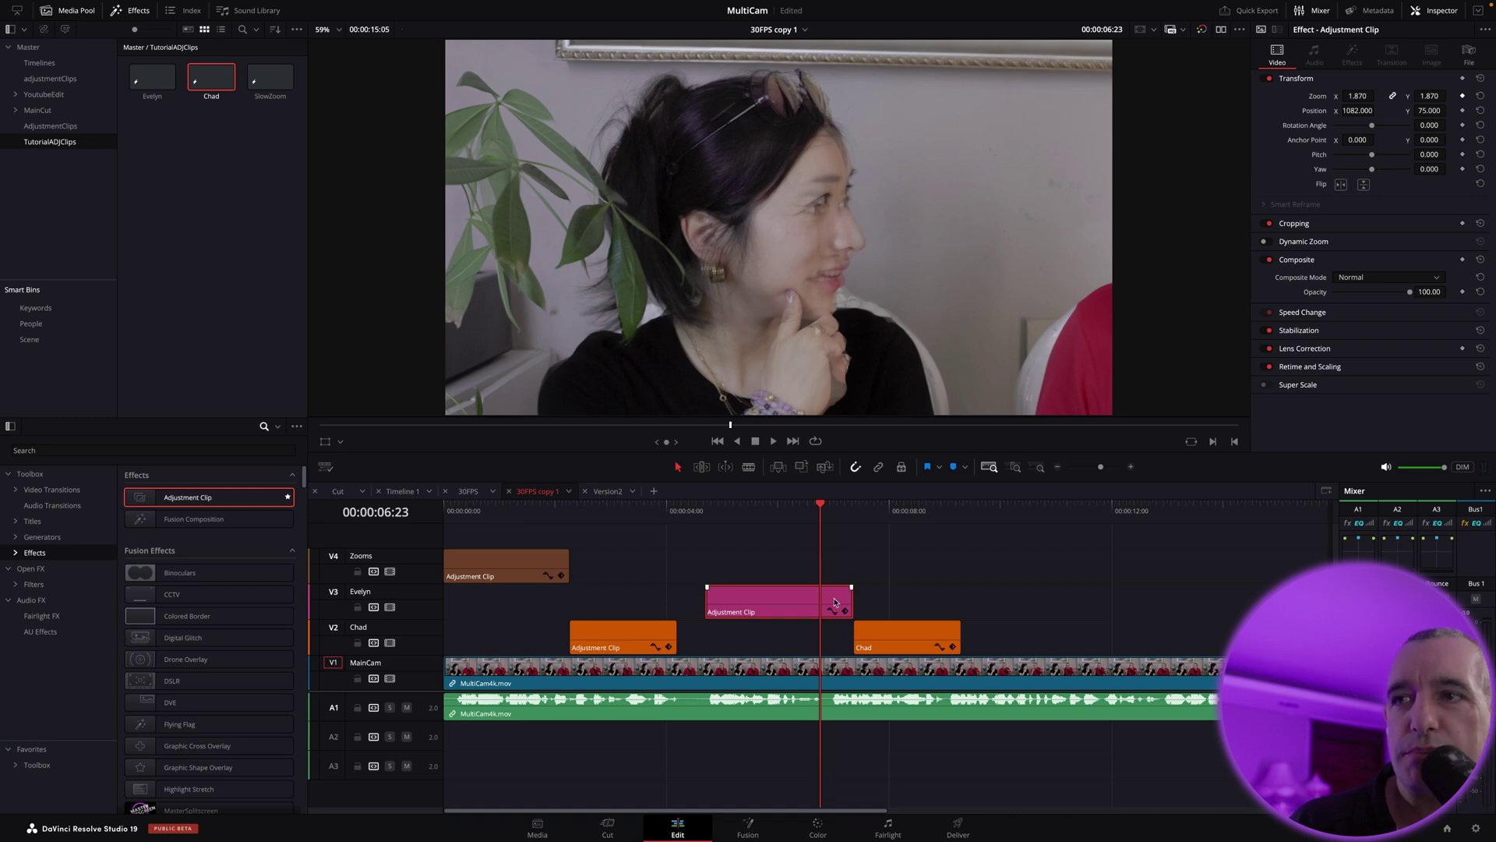
key(shift+bracketright)
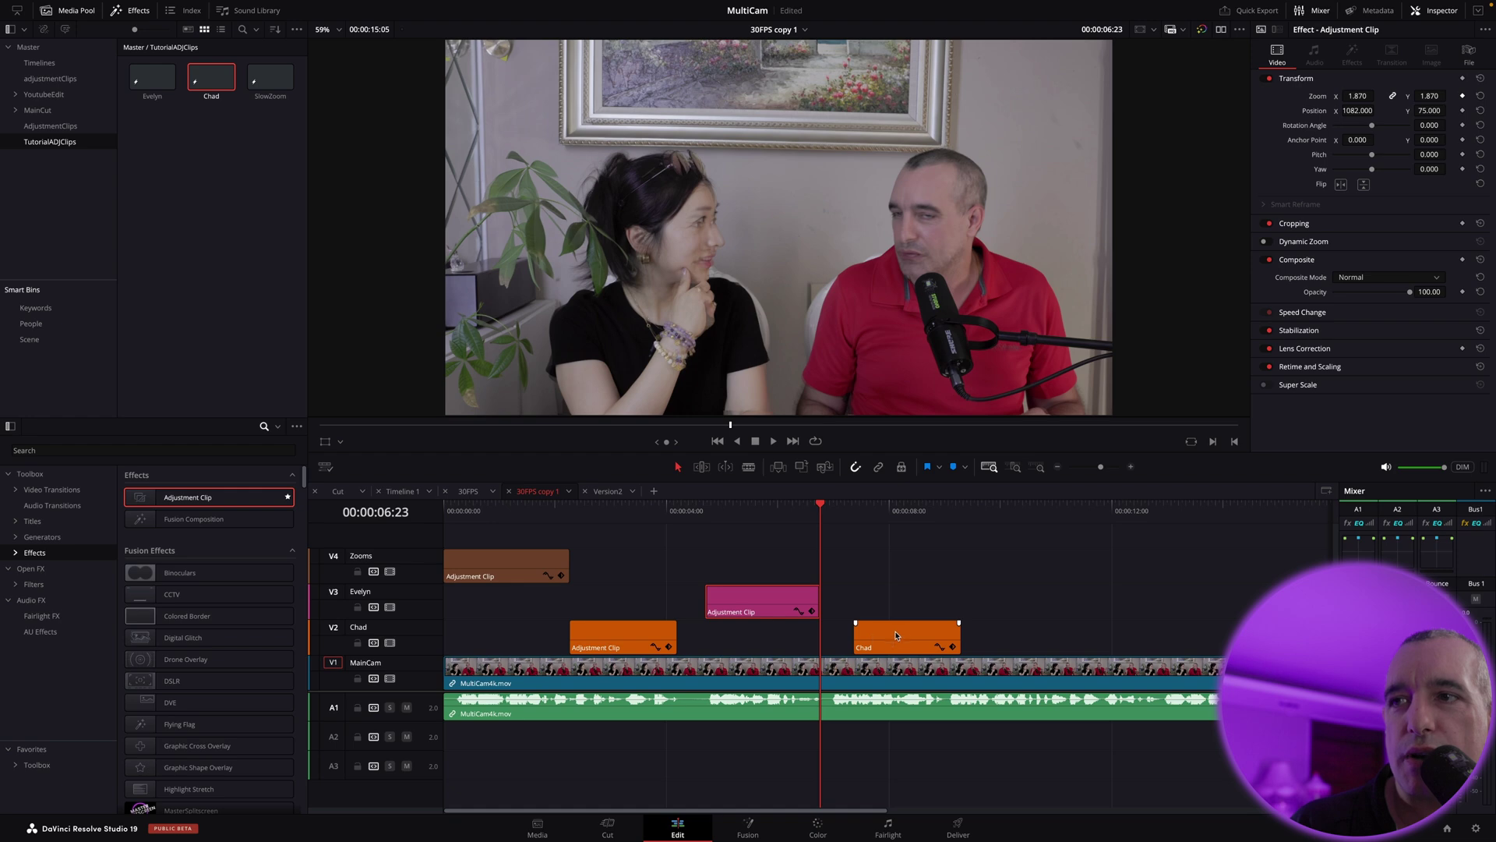
drag(915, 632, 882, 632)
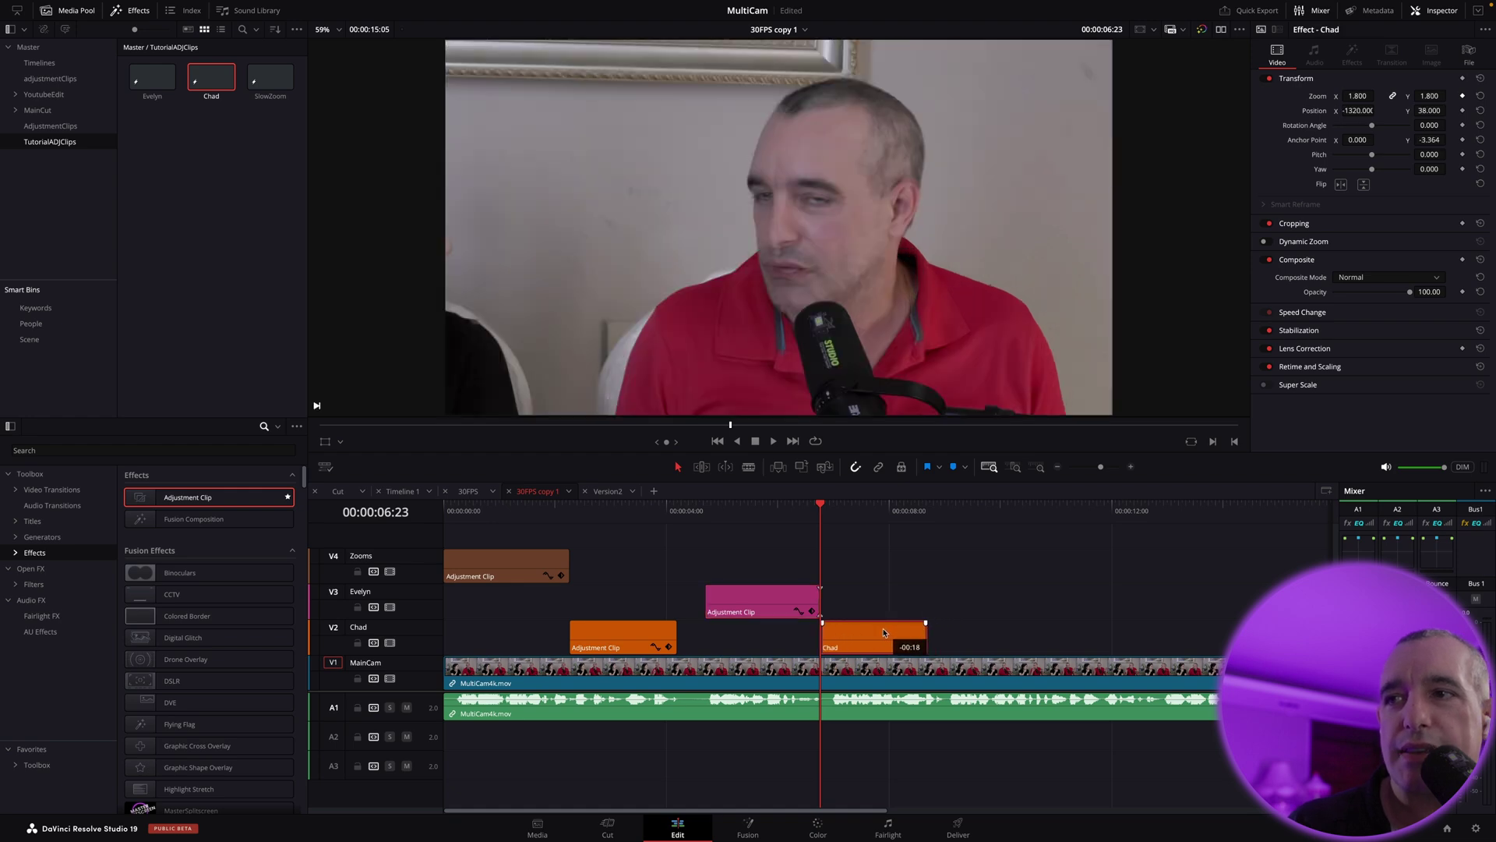
Step: Play the switch from the V3 clip to the second V2 close-up and save the project
key(space)
click(796, 516)
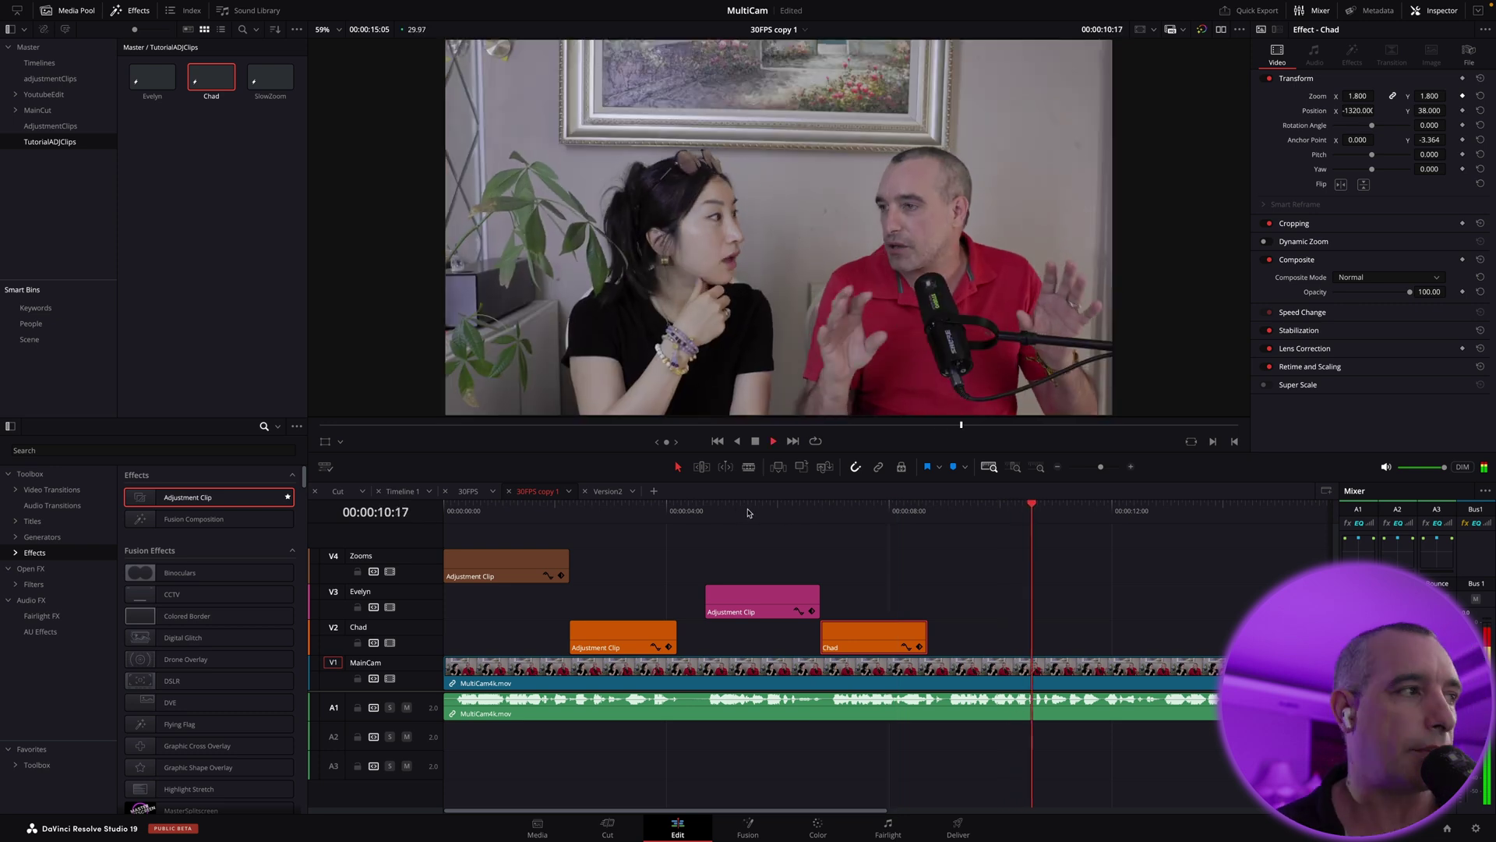
key(space)
key(super+s)
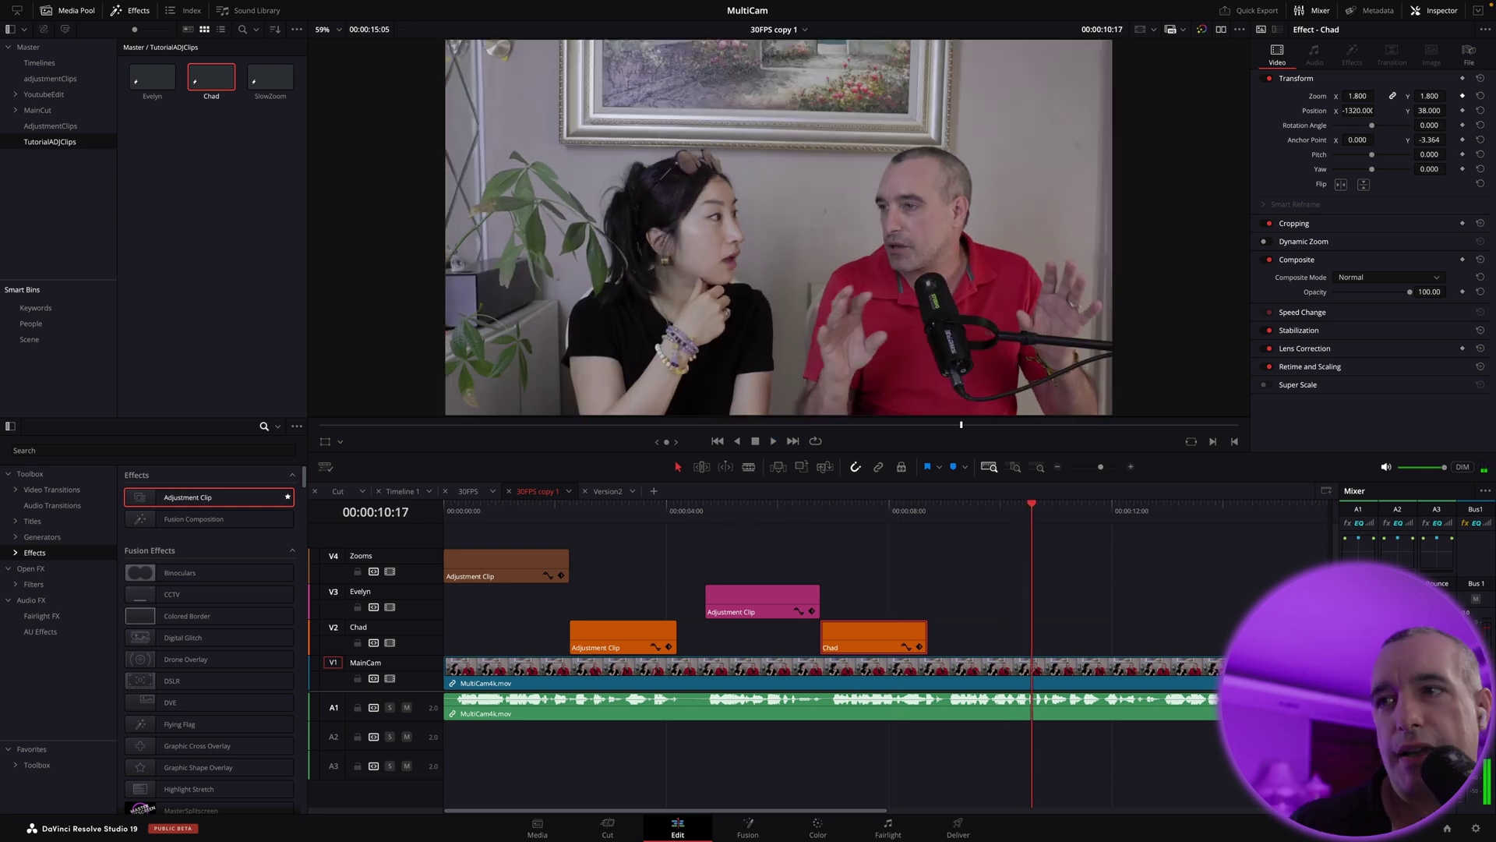
Step: Add the man's saved close-up clip to V2 again, starting at 00:00:10:28
click(877, 512)
click(829, 512)
key(space)
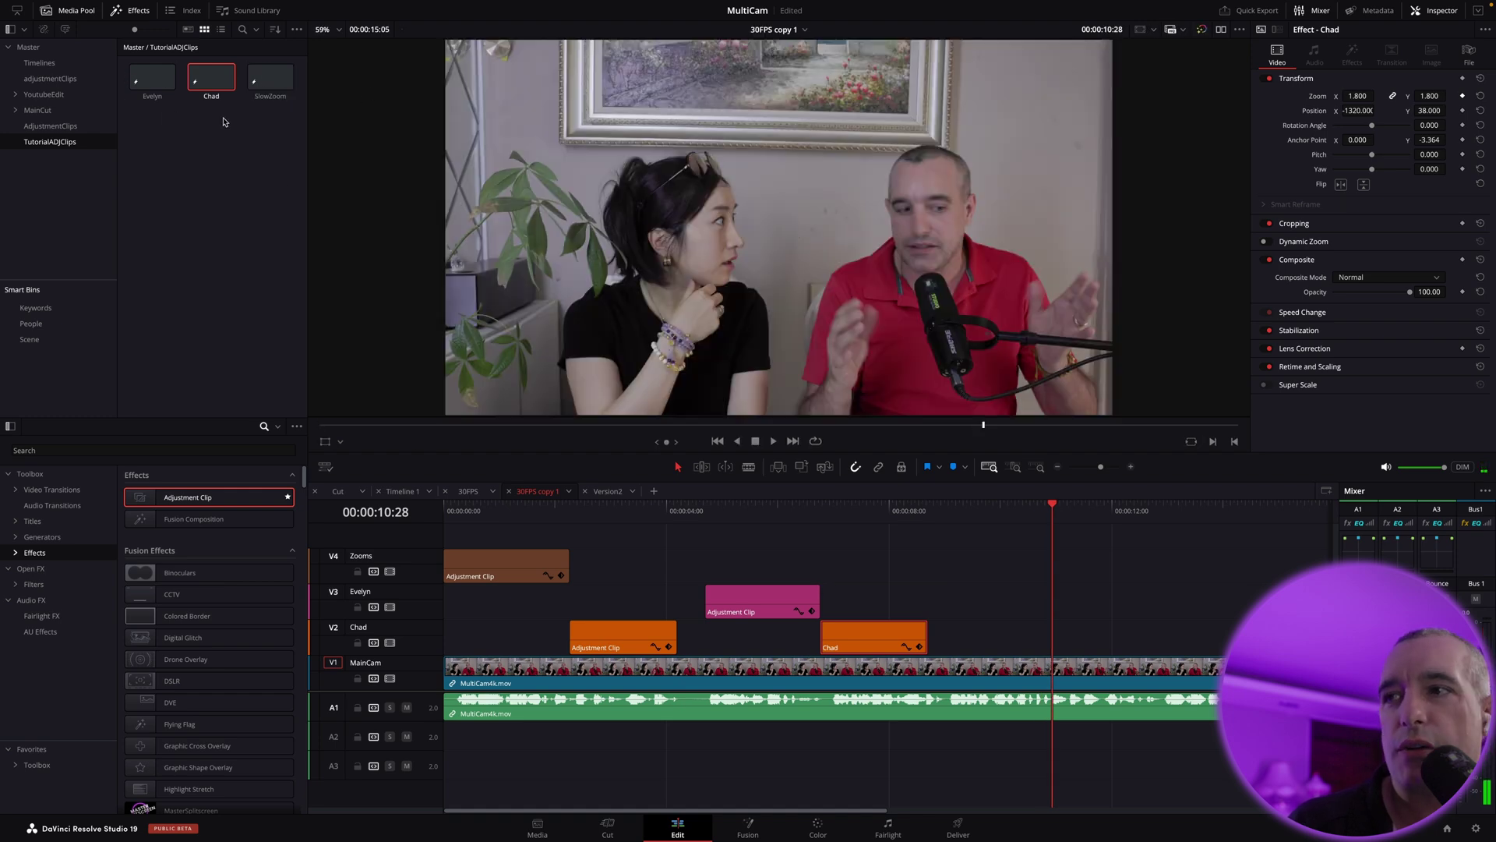
drag(207, 78, 1058, 639)
Step: Play through the third V2 close-up clip, then replay the section from before it
key(space)
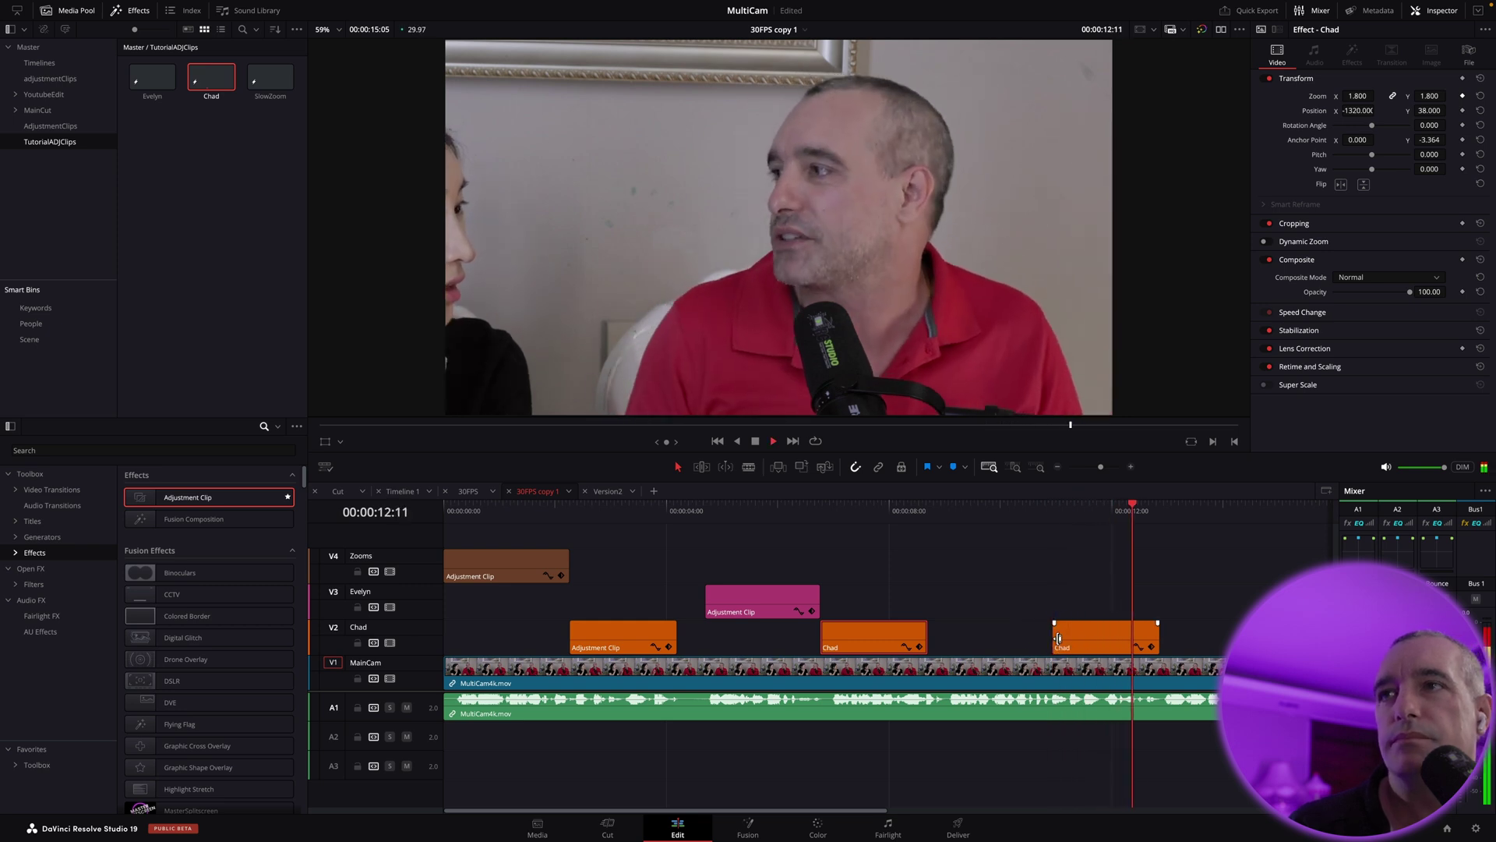
key(space)
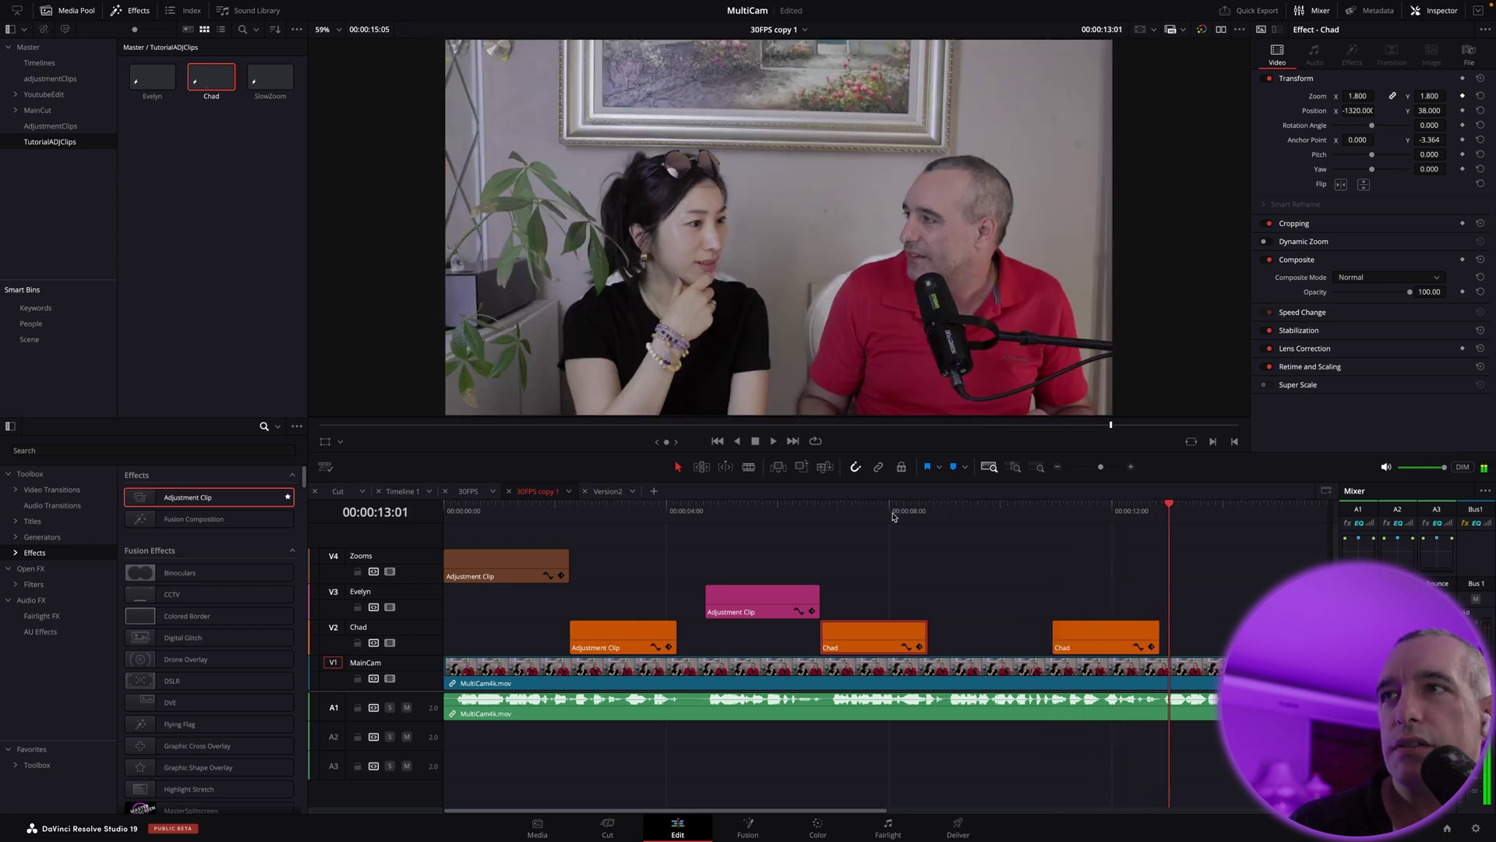
click(865, 514)
key(space)
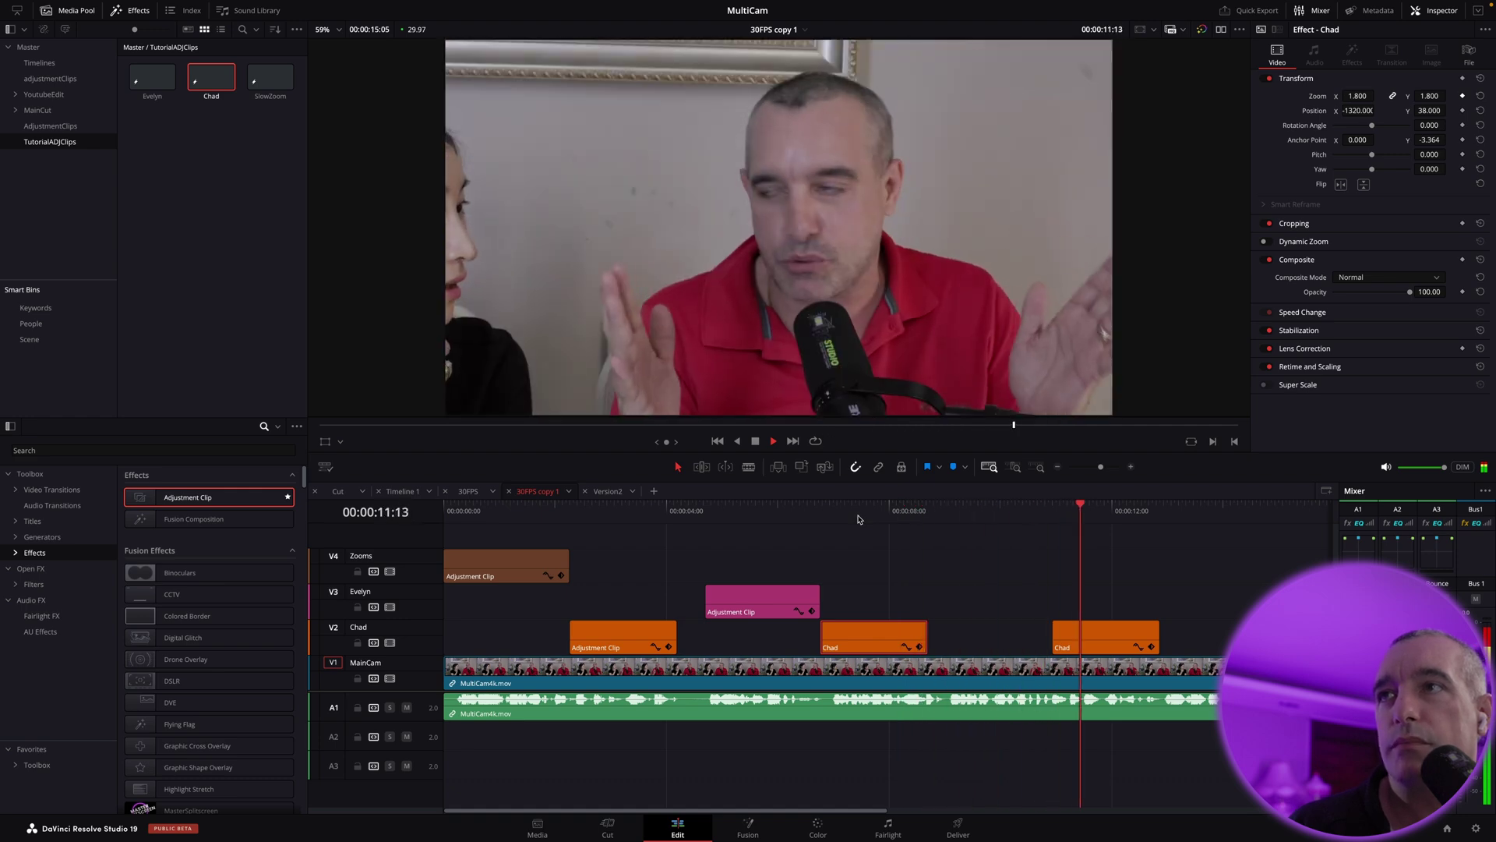
Step: Add the woman's saved close-up clip to V3 right after the third V2 close-up clip and play through the switch
key(space)
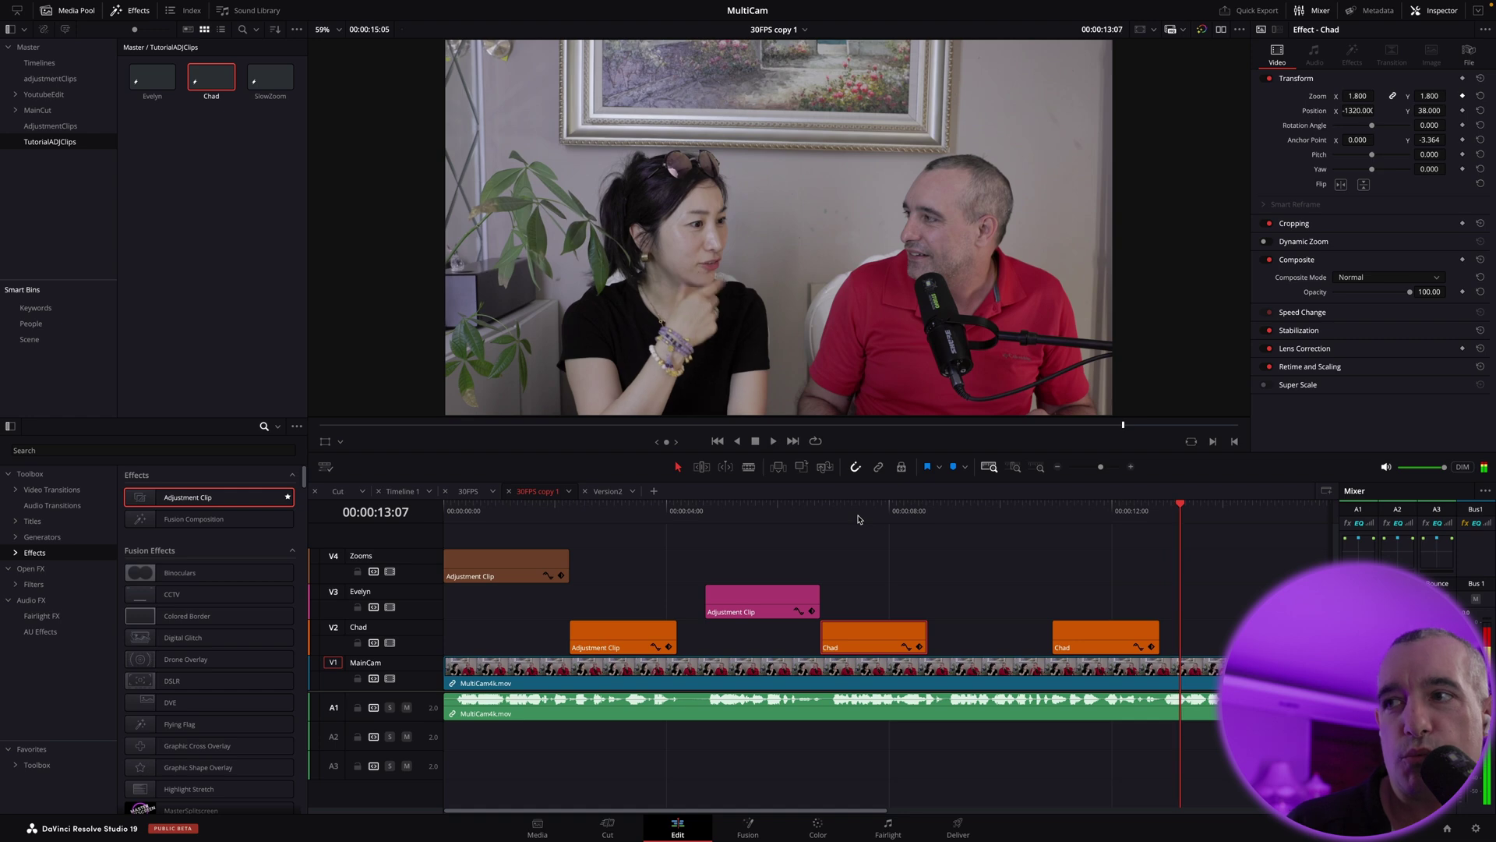
drag(152, 76, 1147, 600)
click(1114, 512)
key(space)
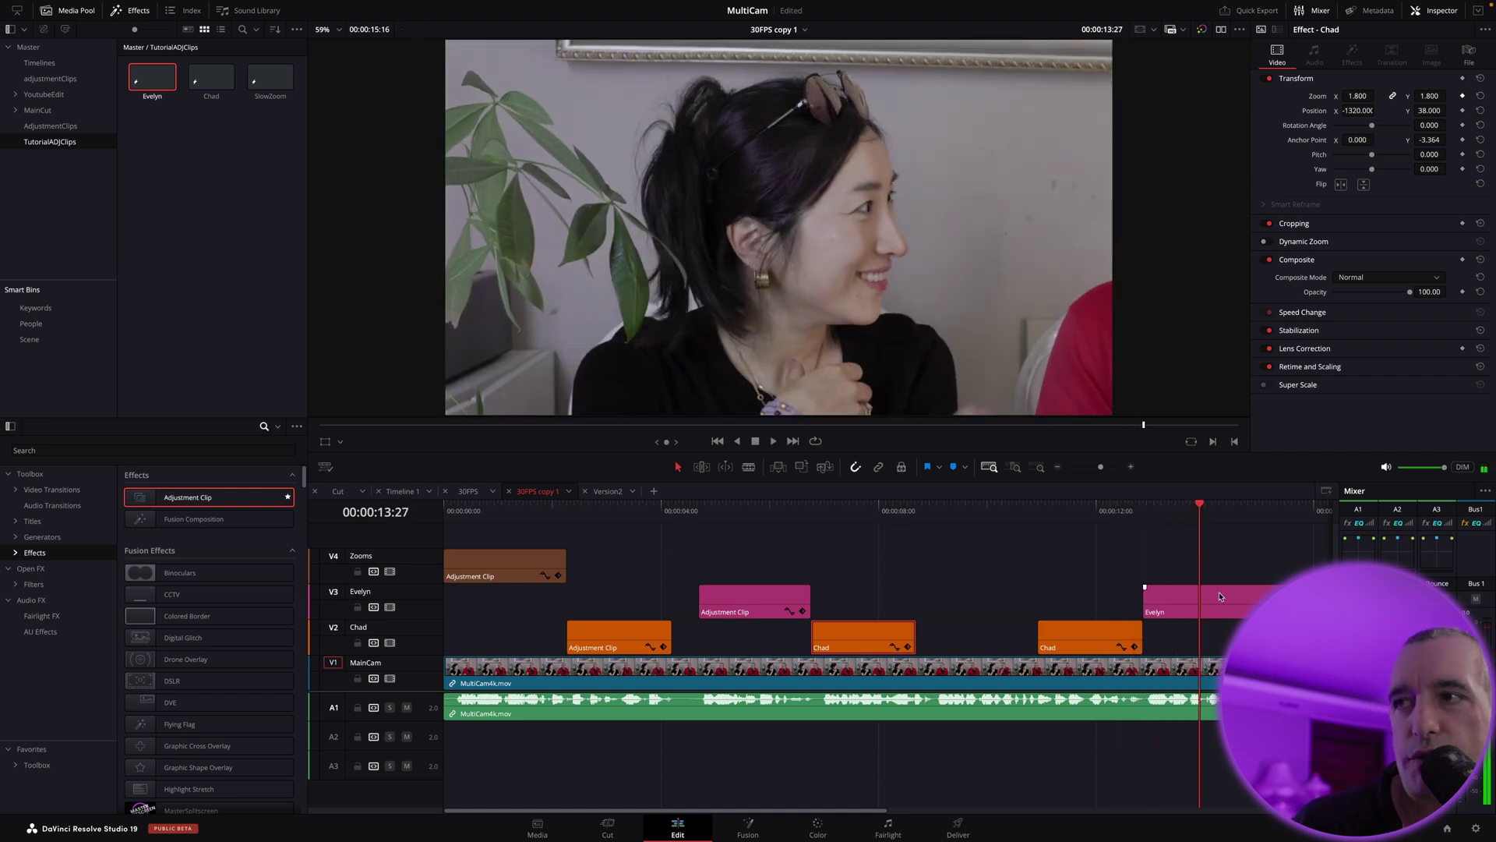
Step: Trim the end of the newly added V3 close-up clip to 00:00:13:29
click(1204, 506)
key(Left)
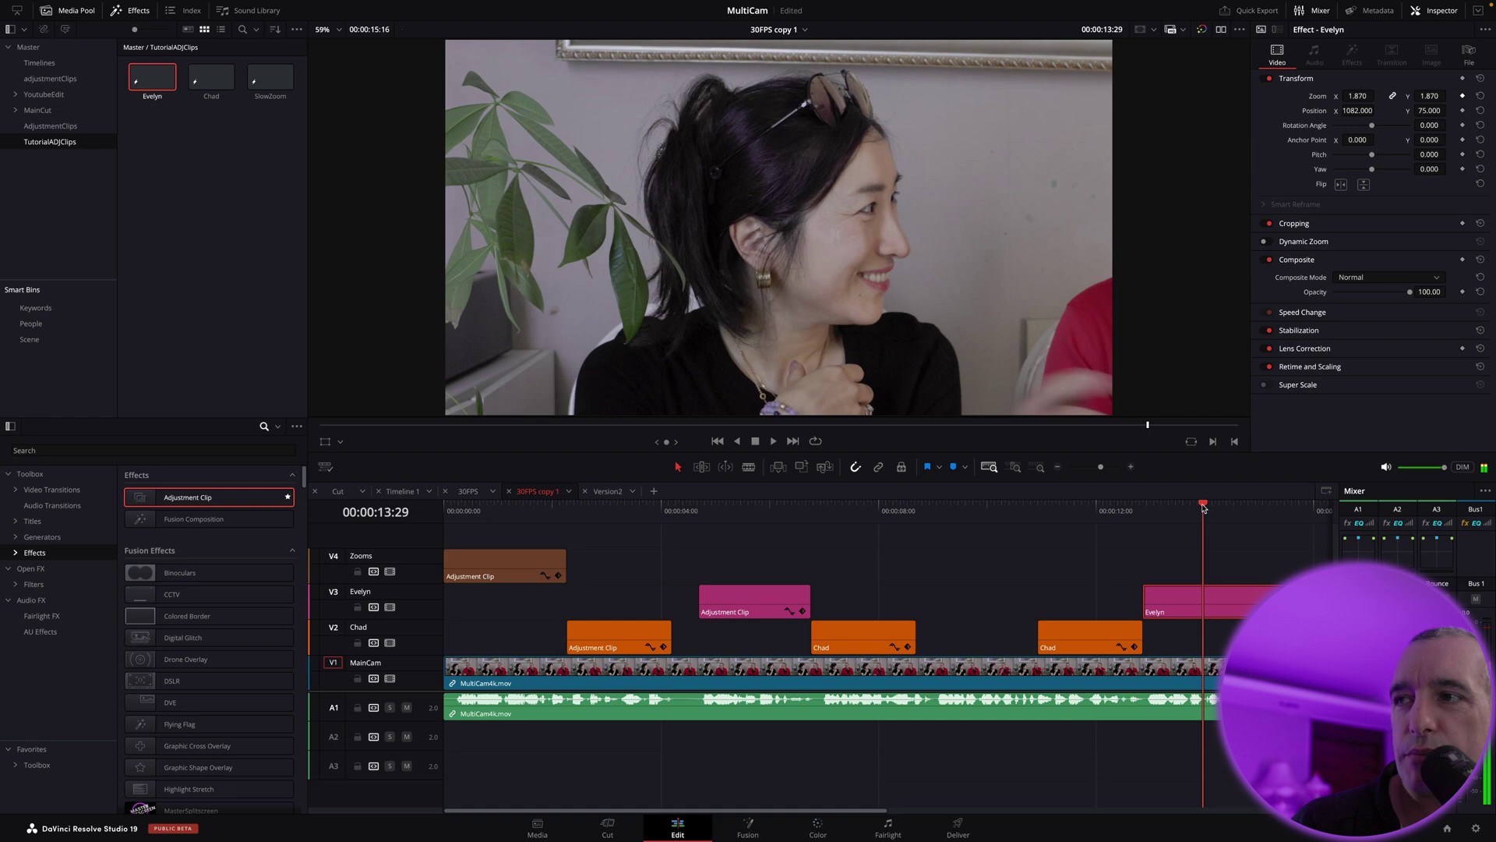
key(shift+])
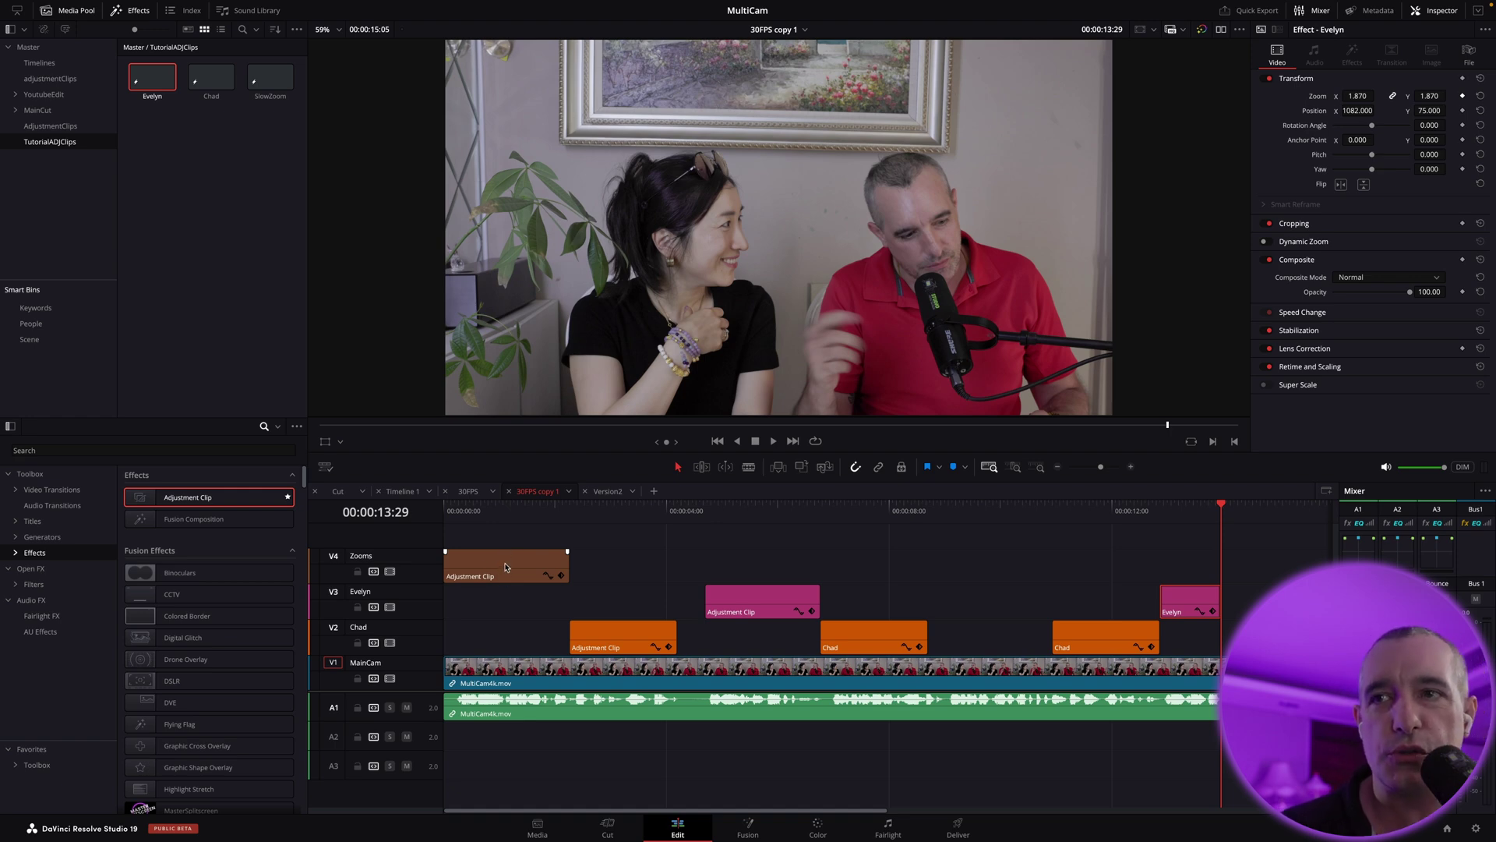
Step: Add the saved SlowZoom clip to V4, starting at 00:00:13:29 where the last V3 clip ends
drag(271, 78, 1240, 578)
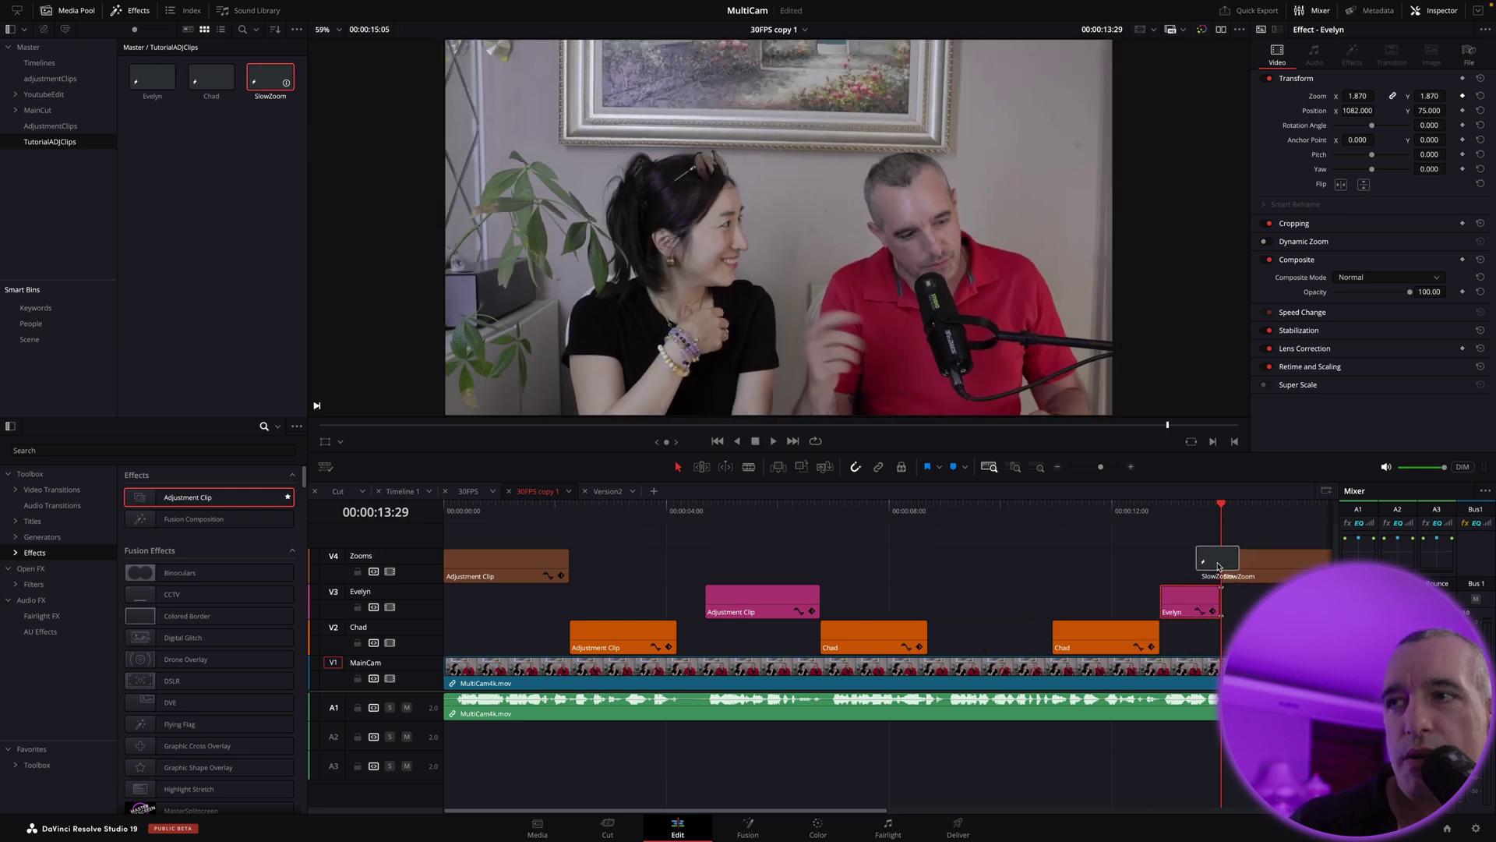
scroll(1200, 615, right, 3)
scroll(1191, 621, right, 2)
click(1048, 568)
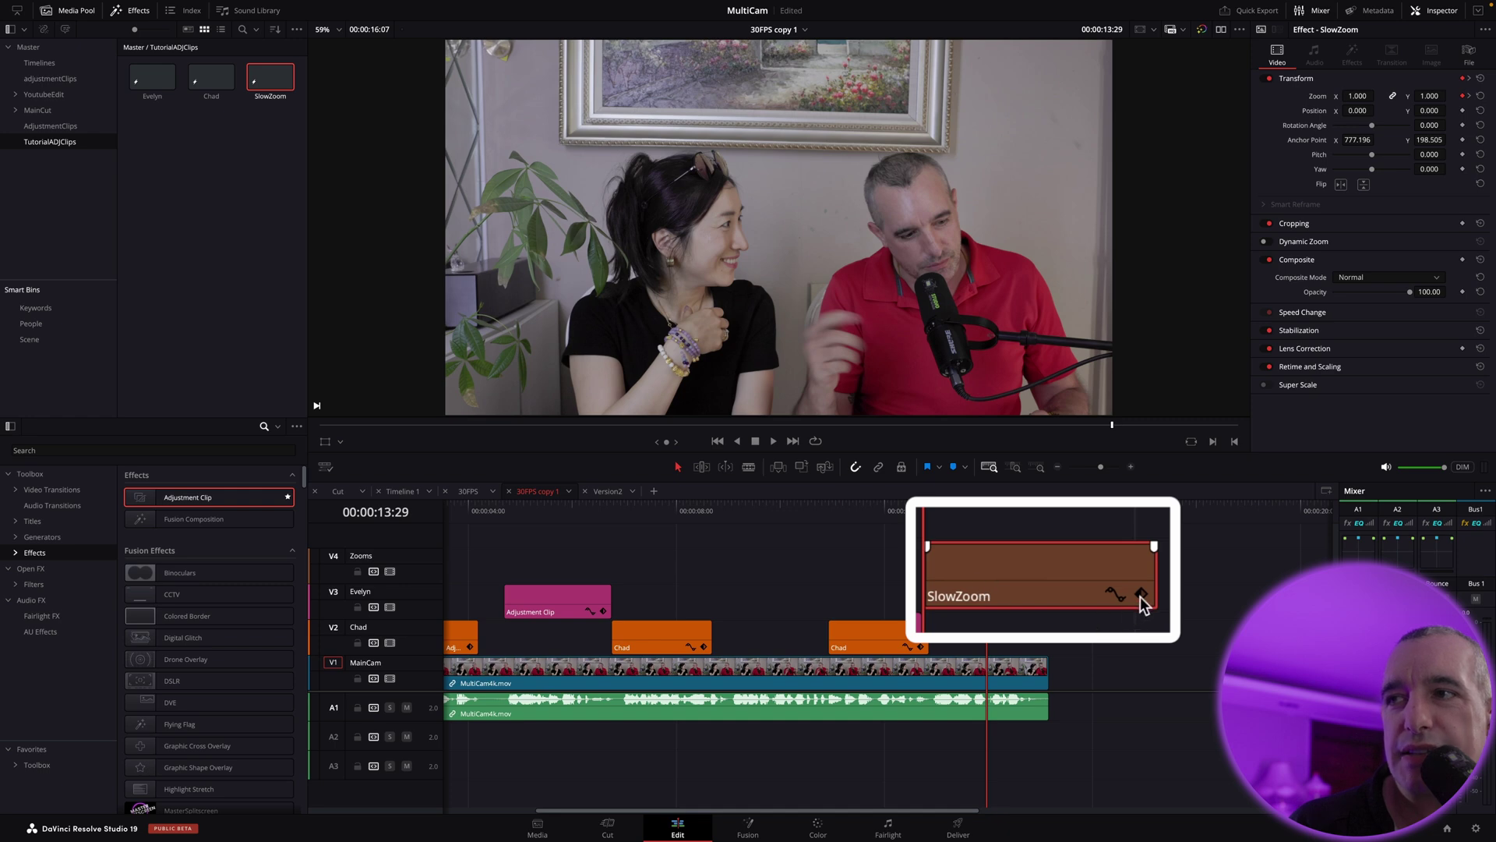
Step: Move the SlowZoom clip's end keyframe back to the end of the main camera clip and trim the SlowZoom clip there, at 00:00:15:05
click(1141, 593)
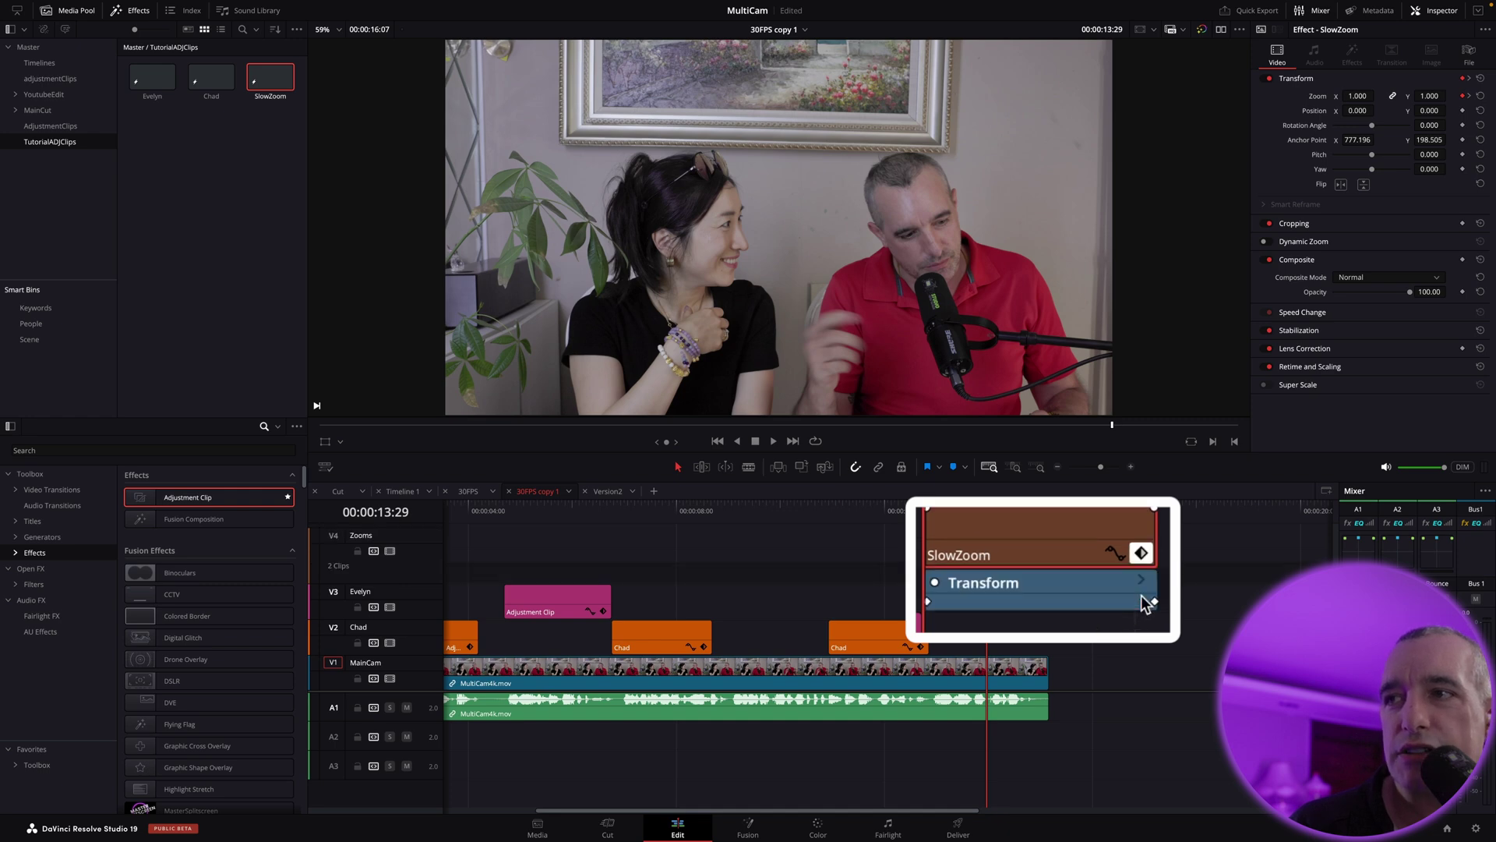
drag(1155, 601, 1048, 602)
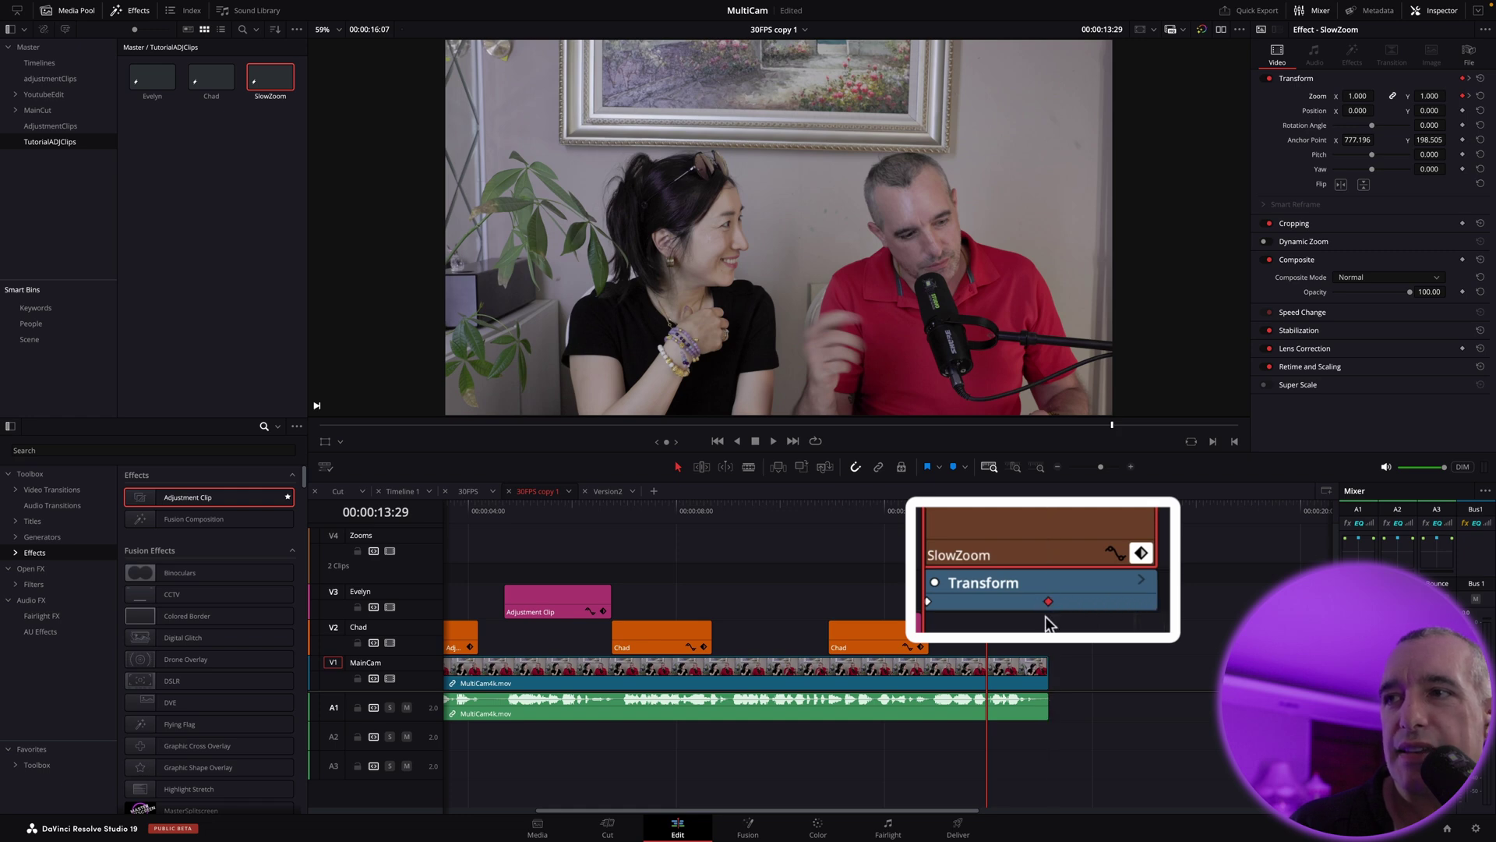
click(1050, 660)
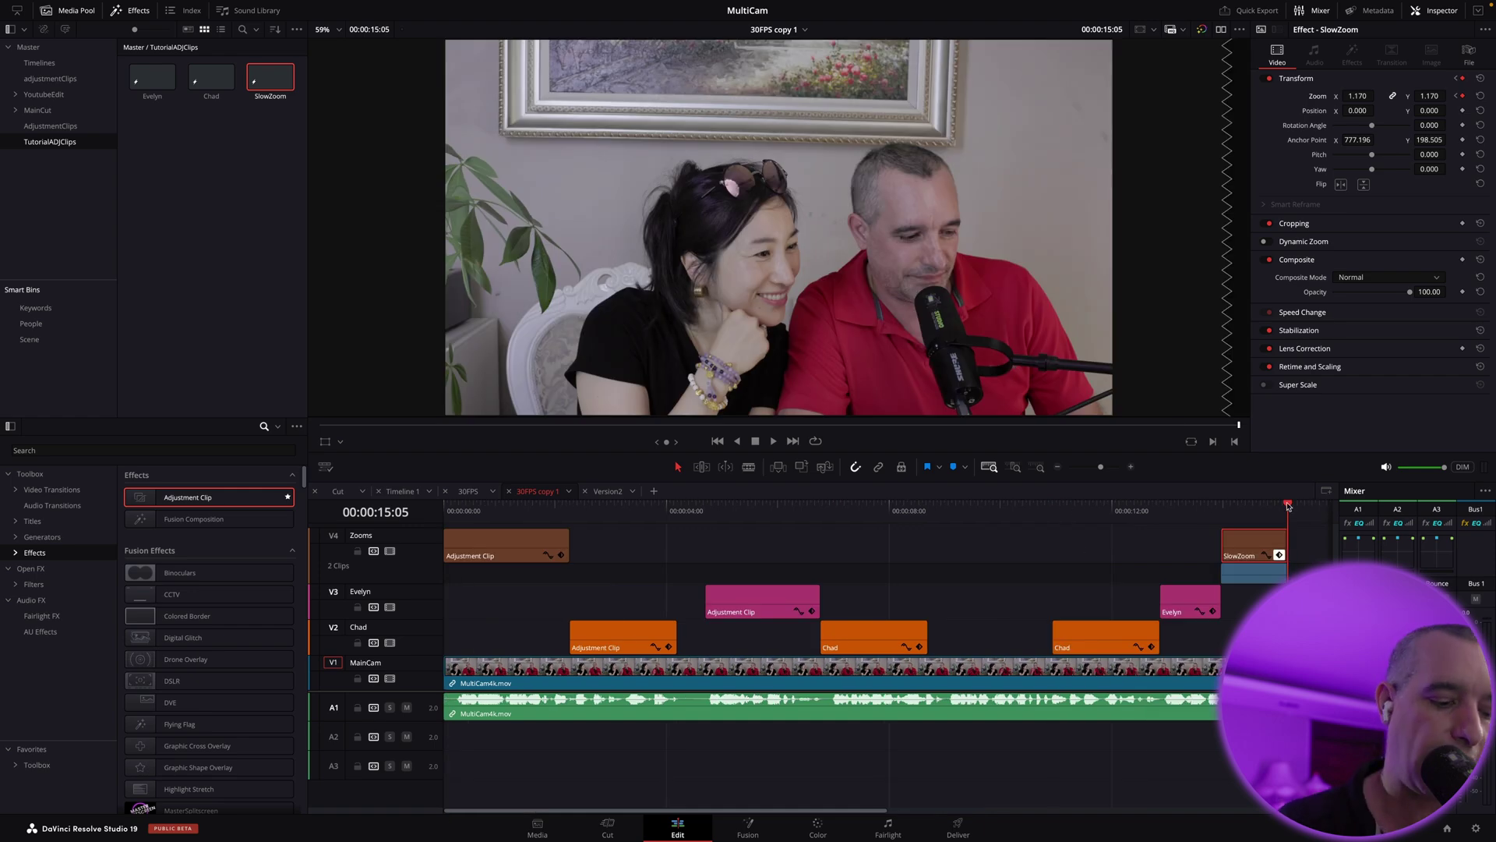
Step: Set the zoom at the SlowZoom clip's last keyframe to 1.550 and play the faster zoom
key(/)
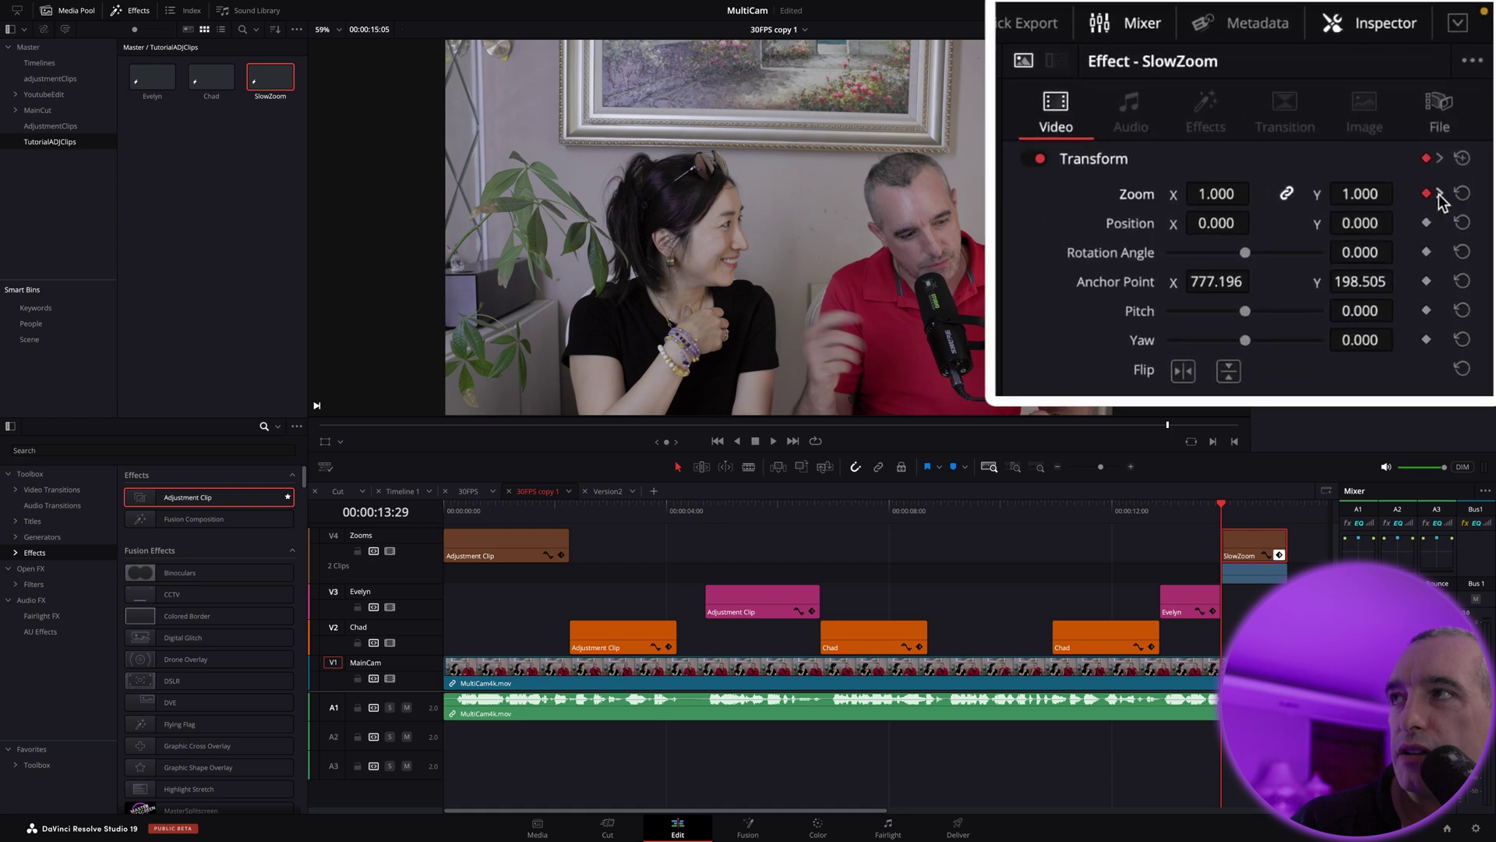
click(1439, 194)
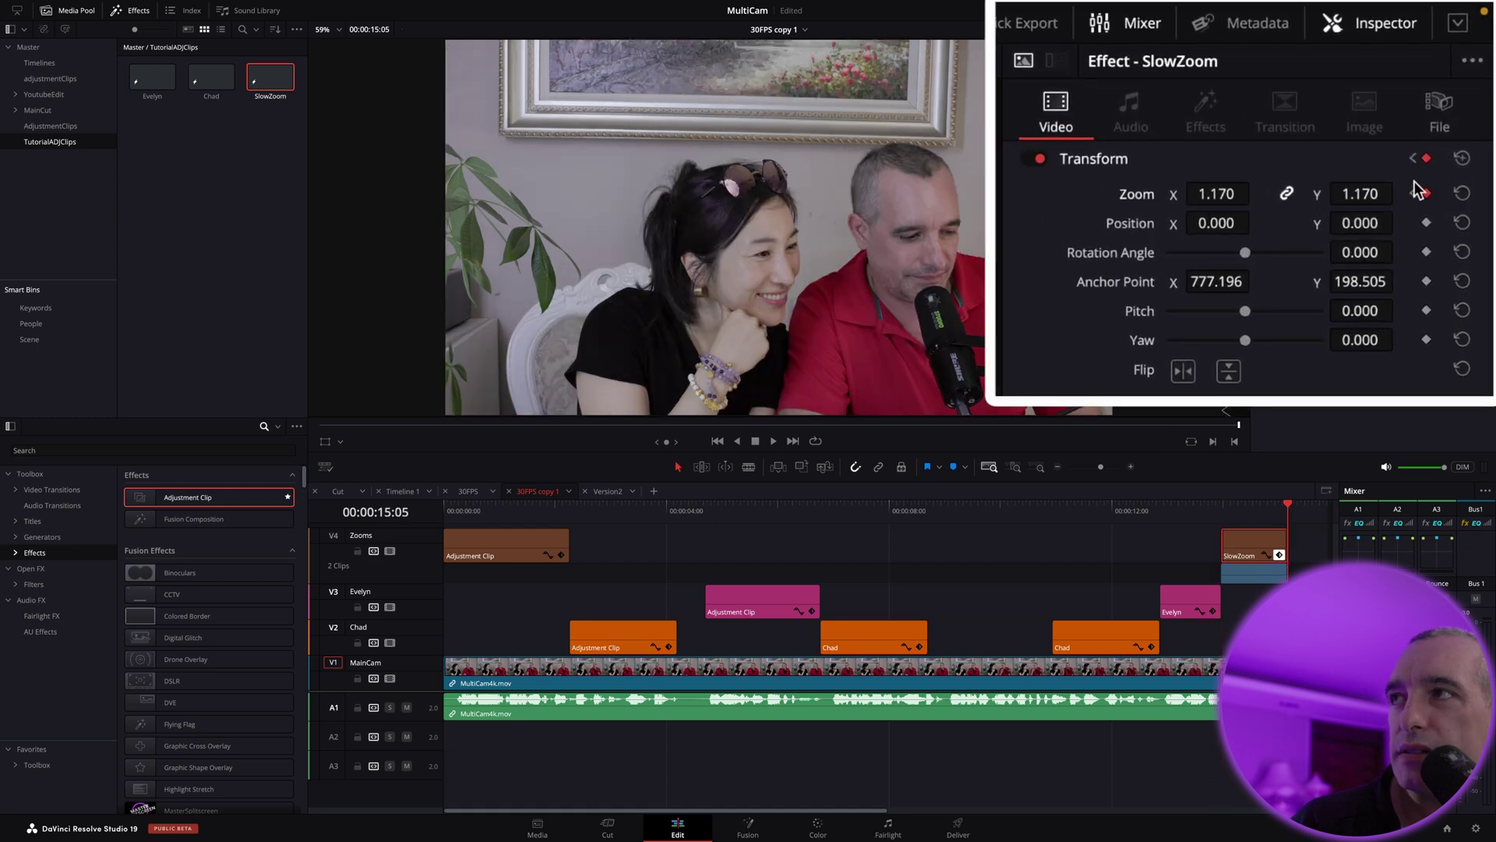
drag(1351, 102, 1360, 102)
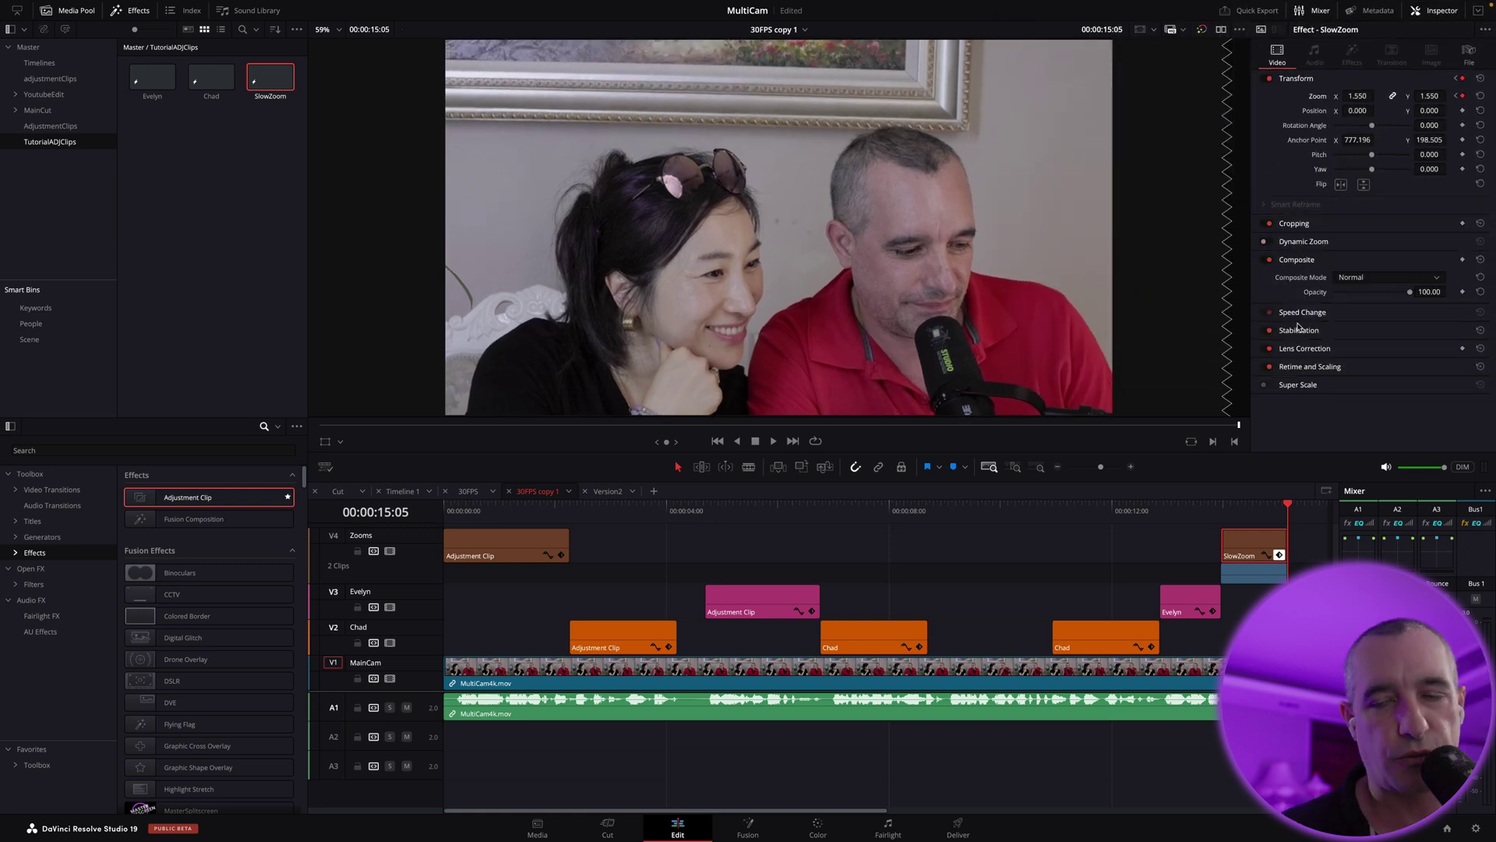
key(slash)
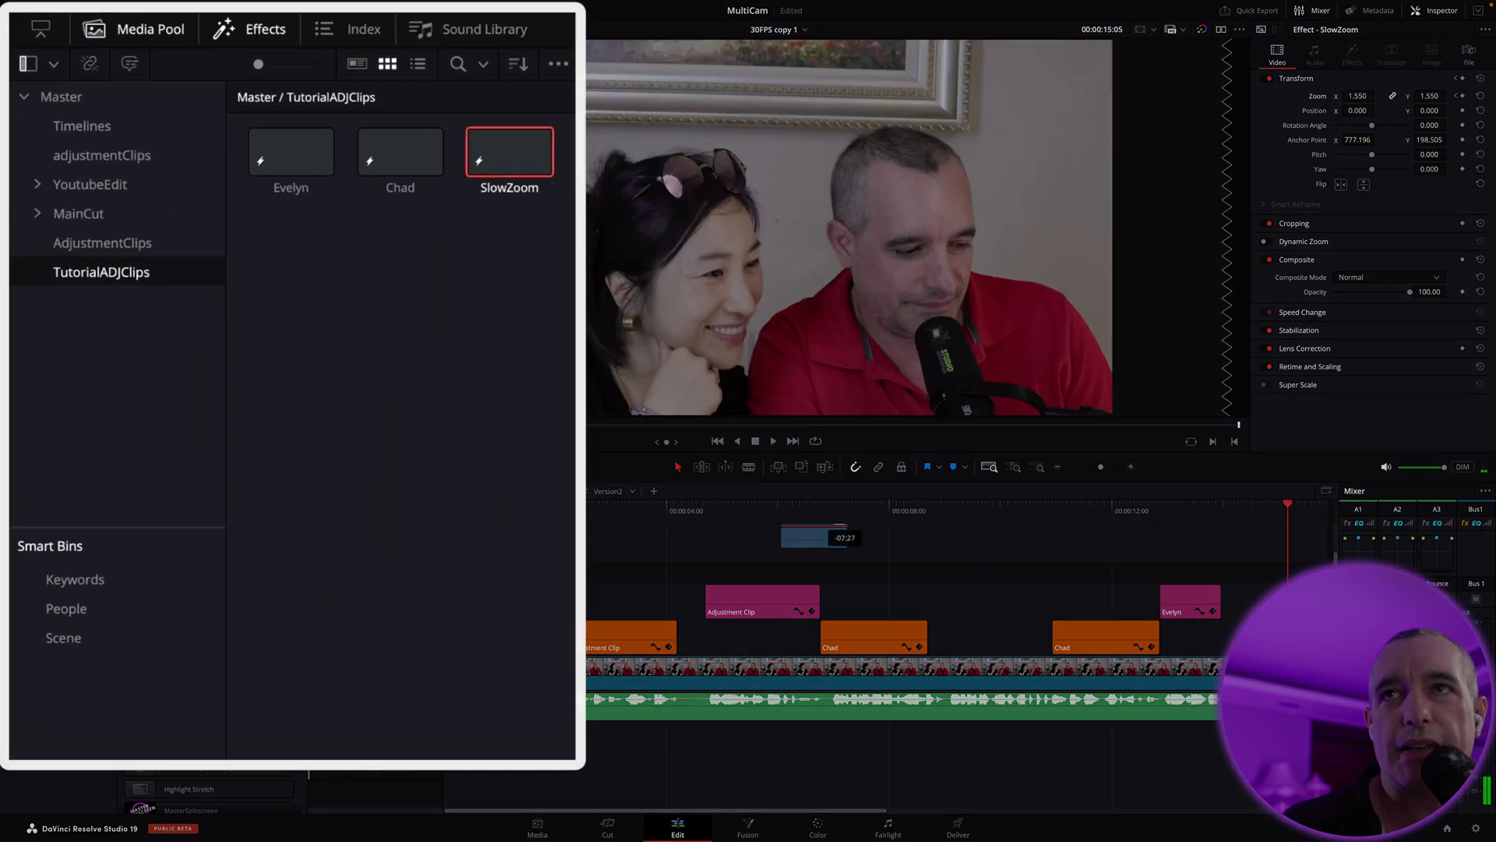
Step: Save the edited V4 zoom clip from the timeline into the TutorialADJClips bin and rename it FastZoom
drag(271, 78, 187, 219)
drag(385, 451, 344, 325)
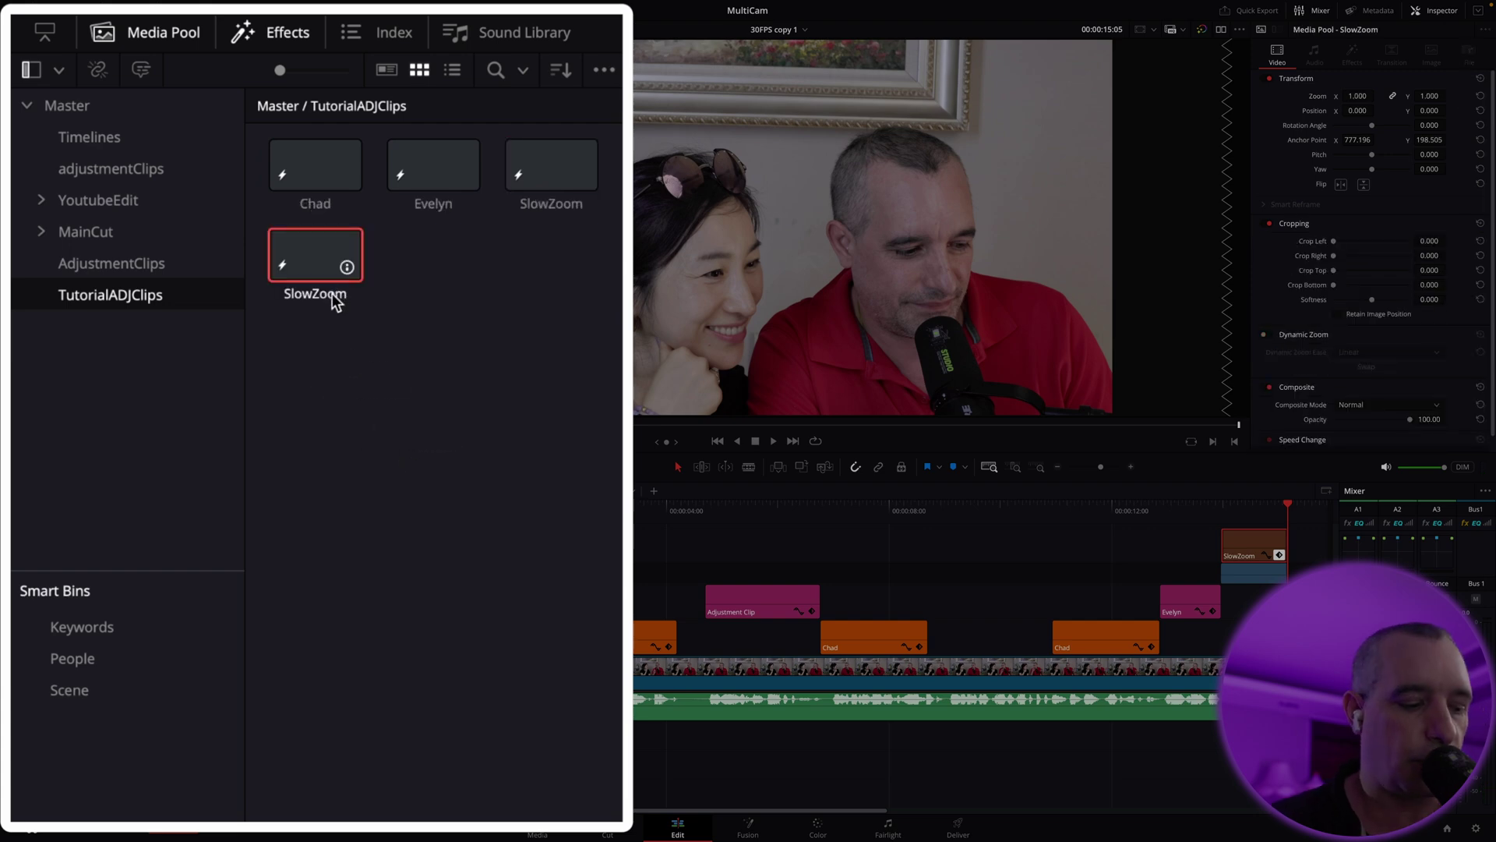
click(330, 294)
text(FastZoom)
click(437, 484)
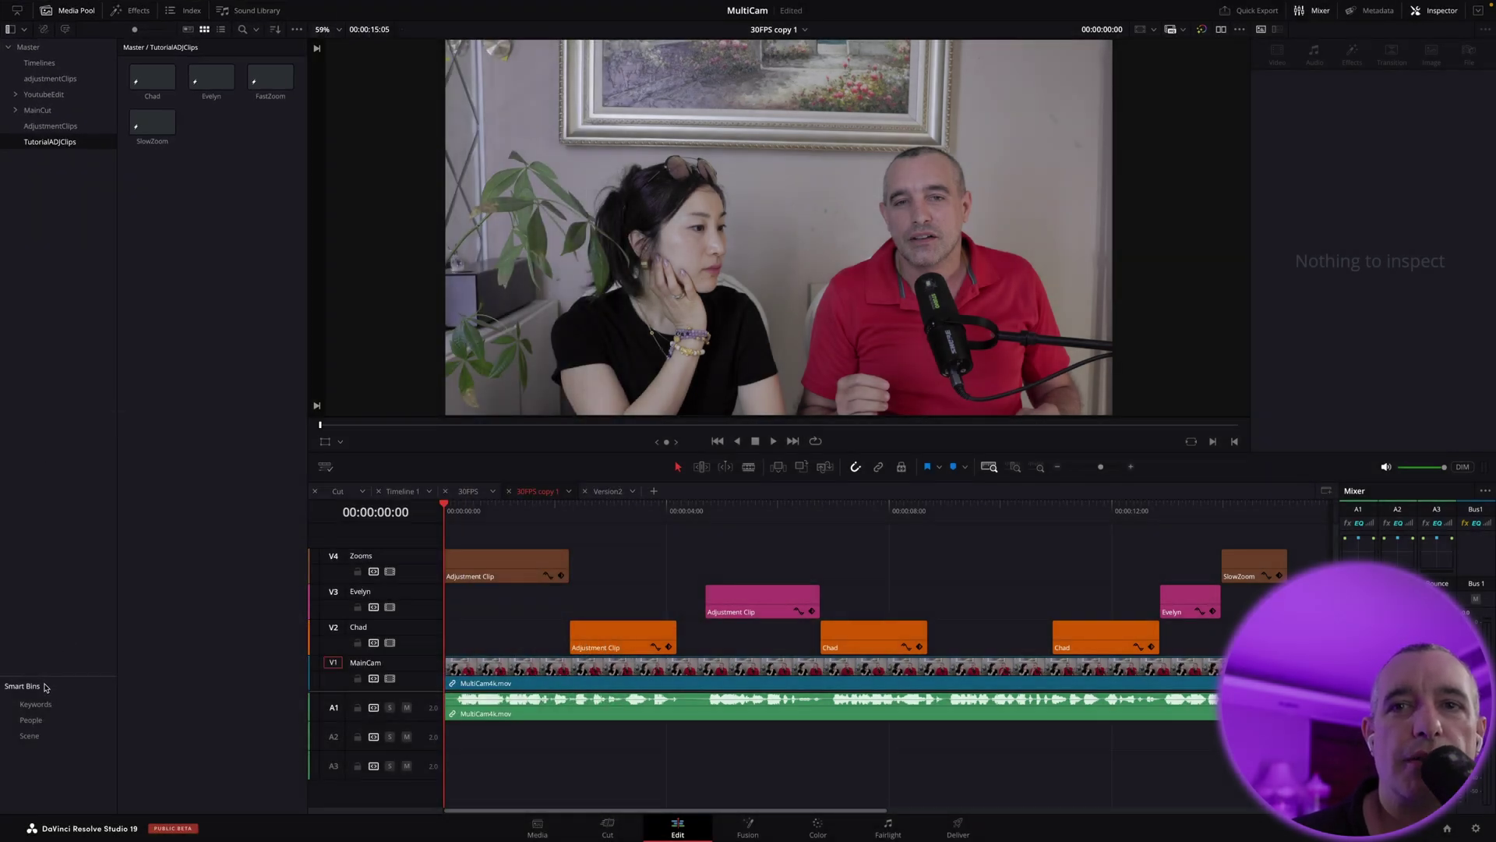
Step: Show the Power Bins, copy the TutorialADJClips bin into the YoutubeTutorial power bin and open the copy
drag(46, 676, 48, 724)
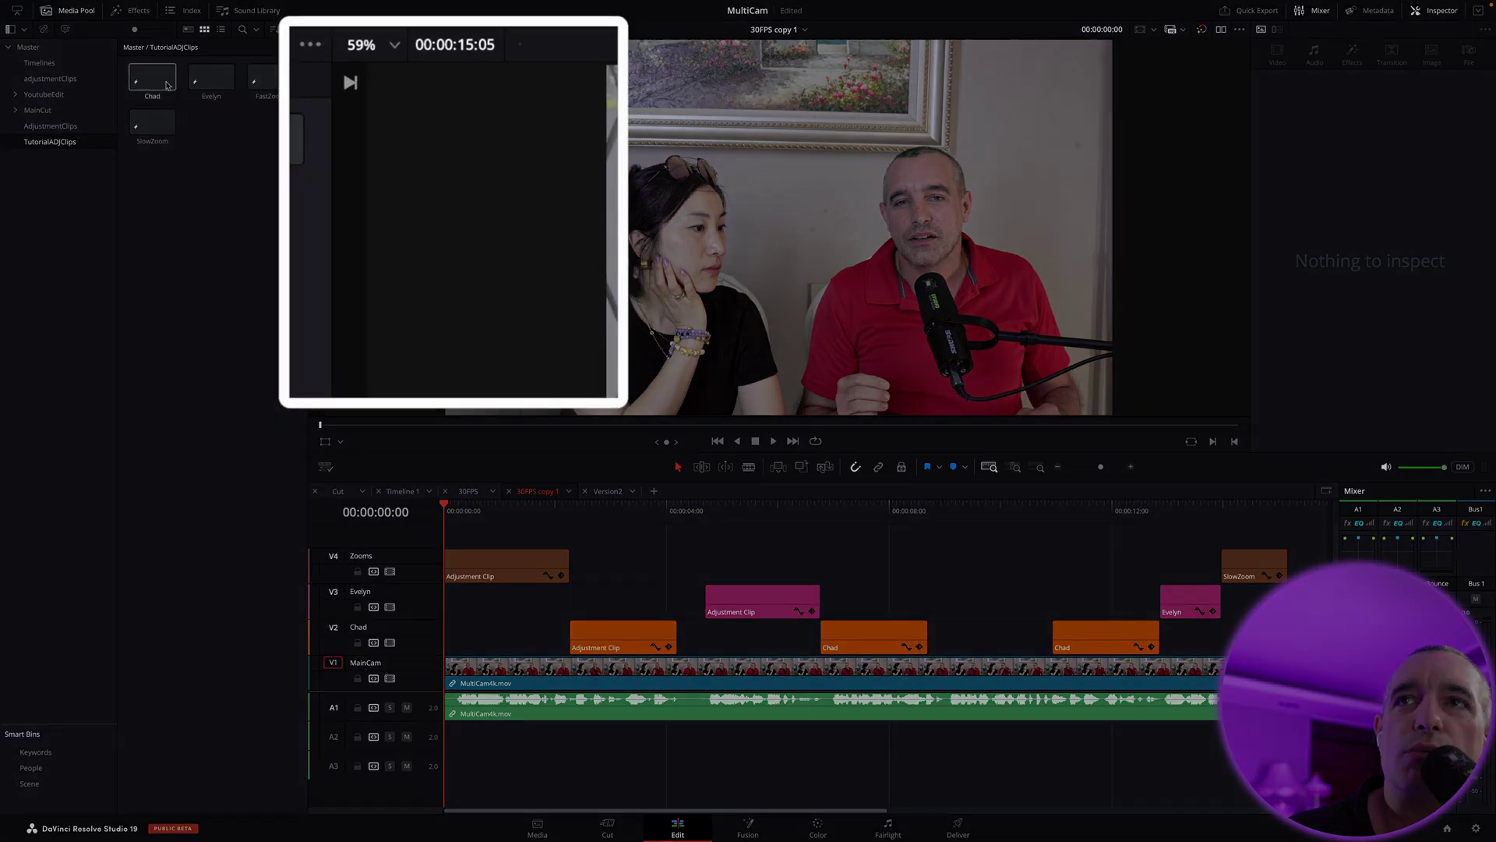
click(310, 47)
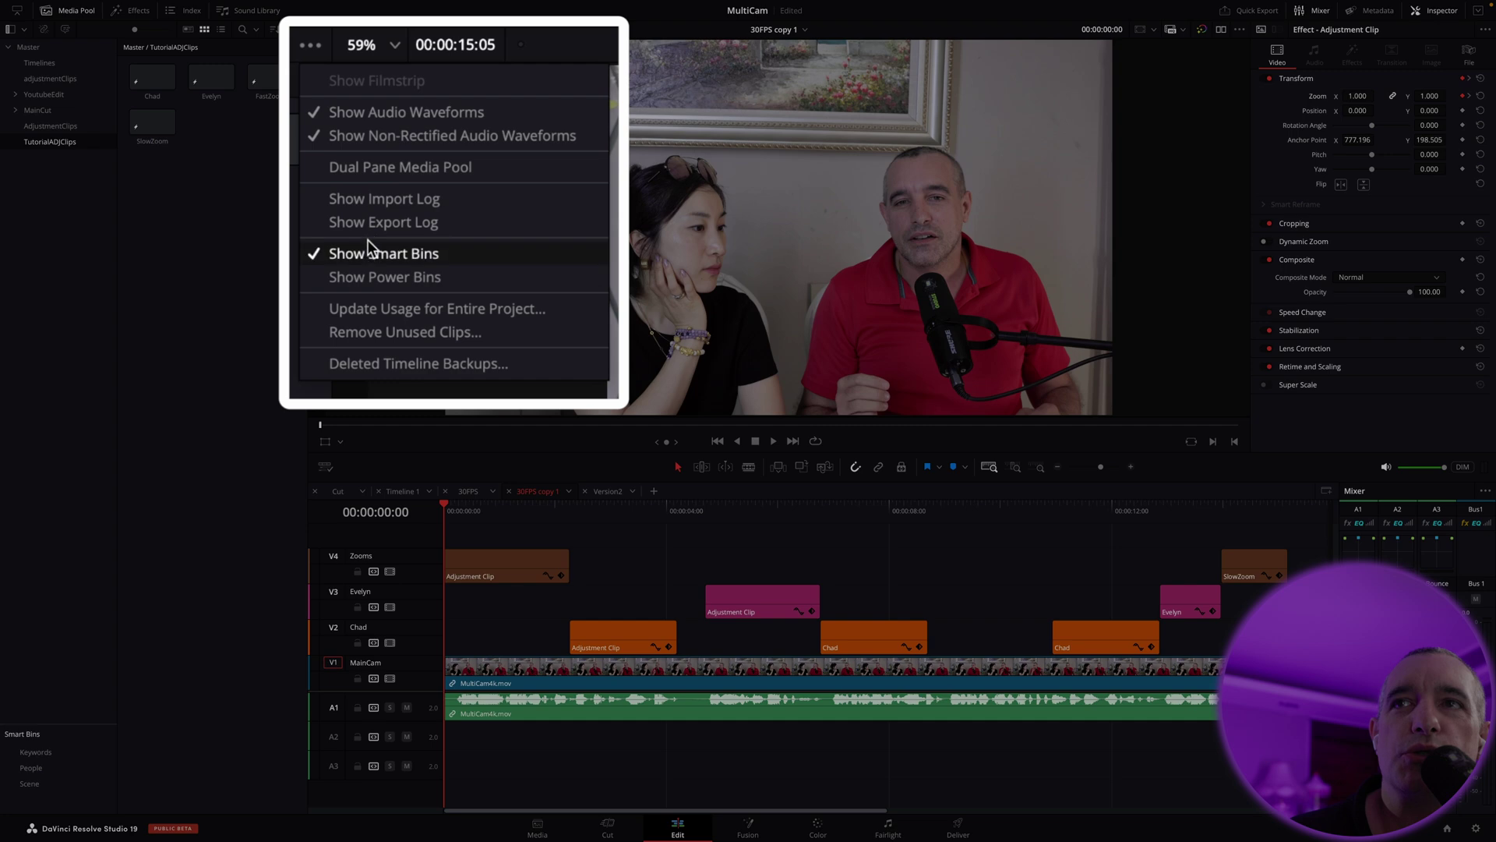
click(405, 278)
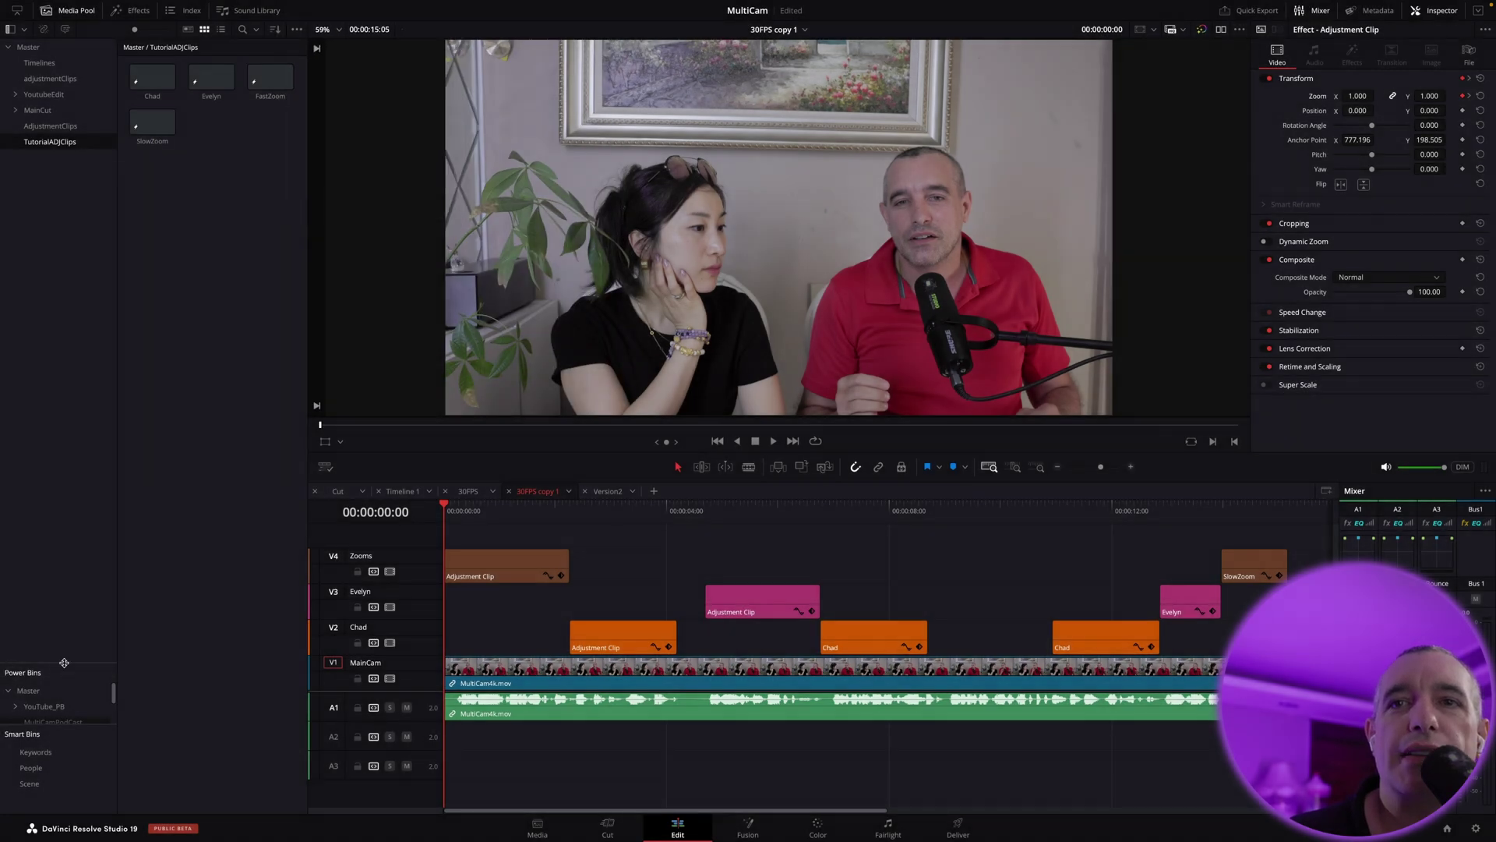
drag(64, 662, 60, 251)
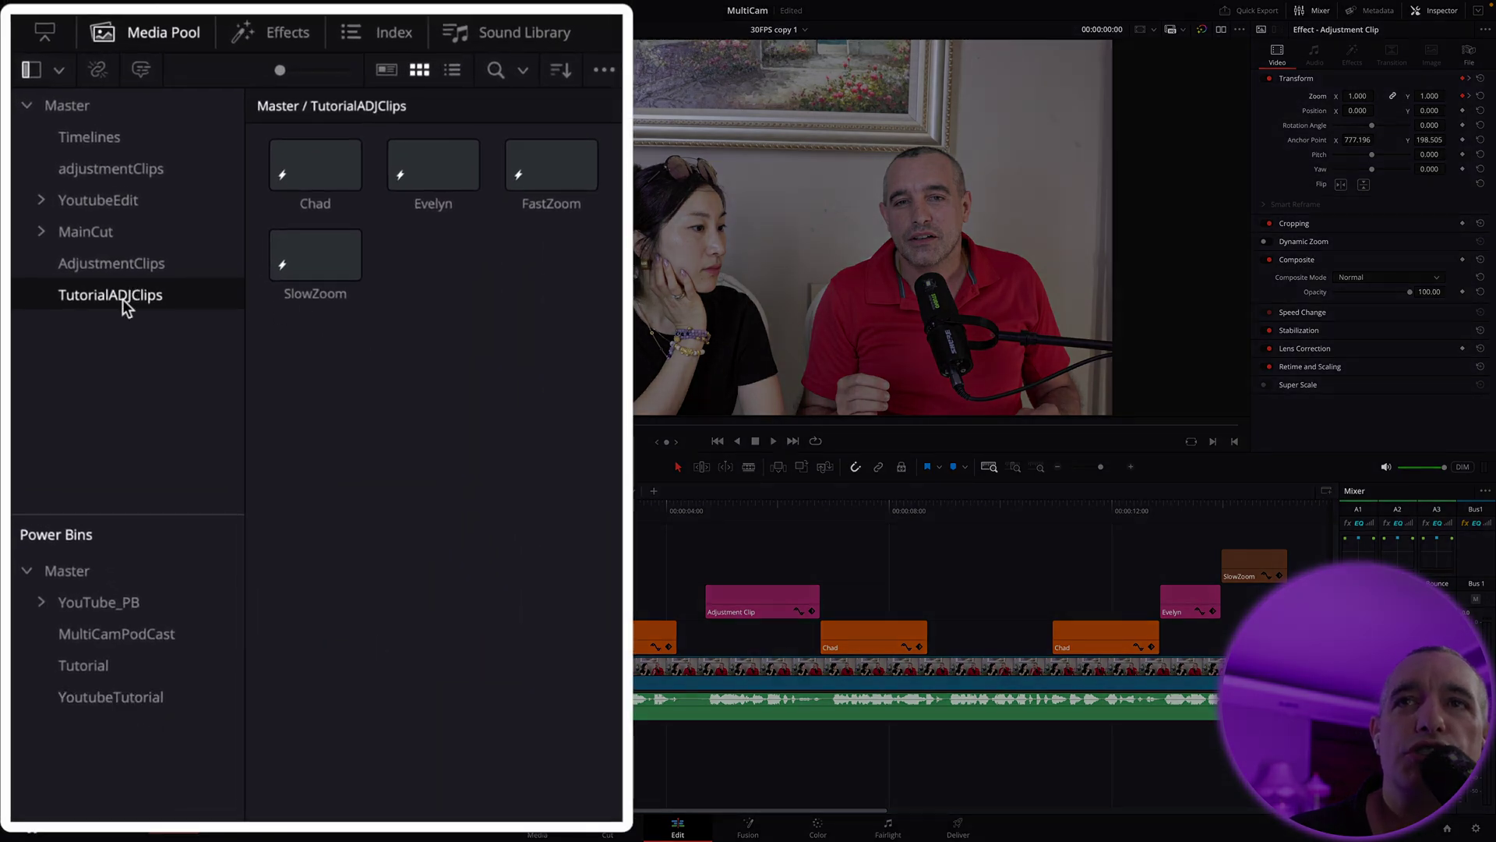
drag(128, 297, 121, 704)
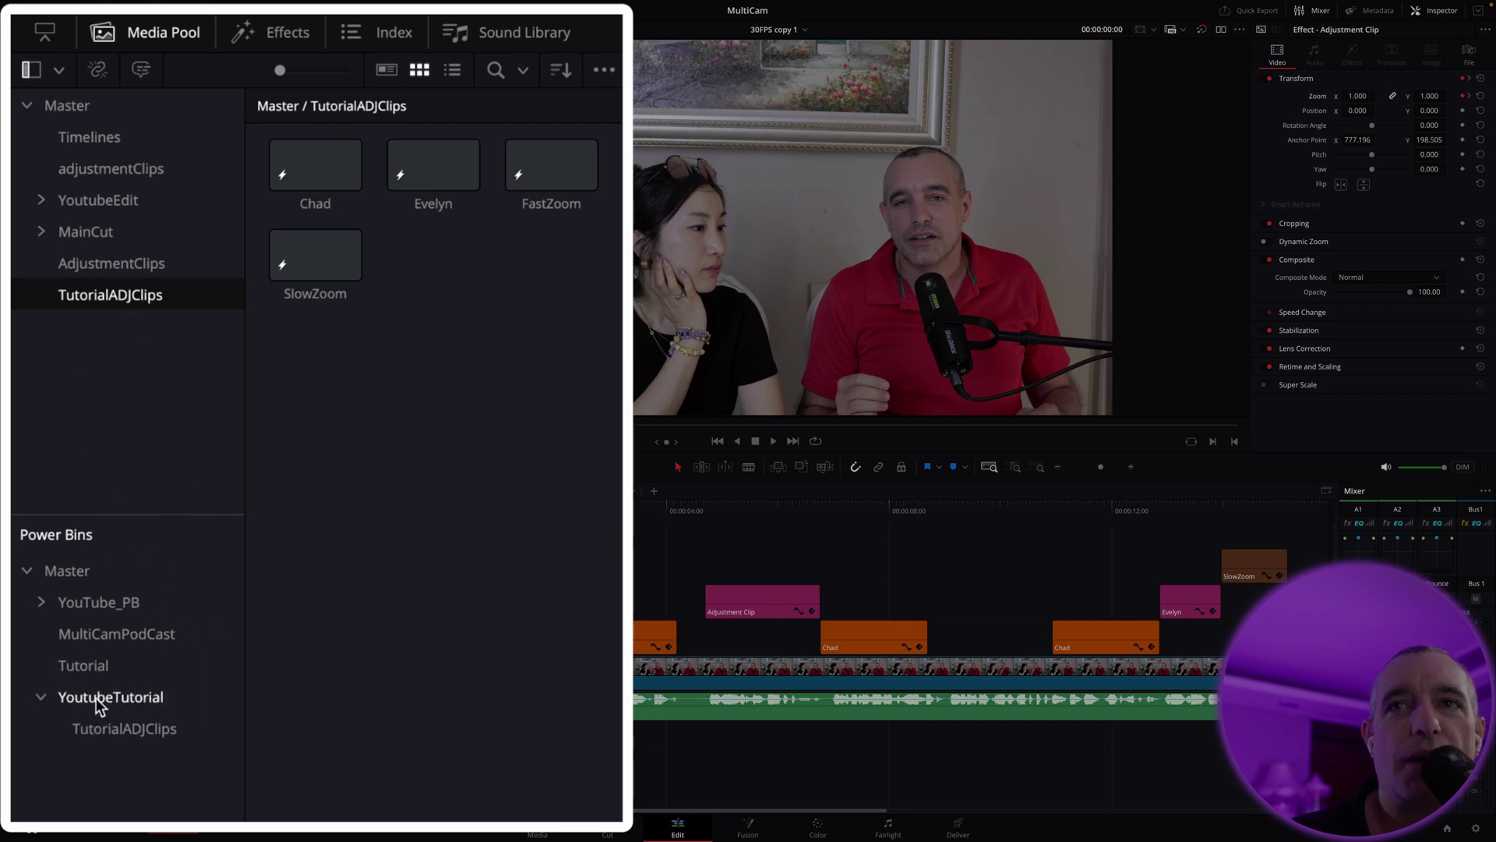
click(115, 733)
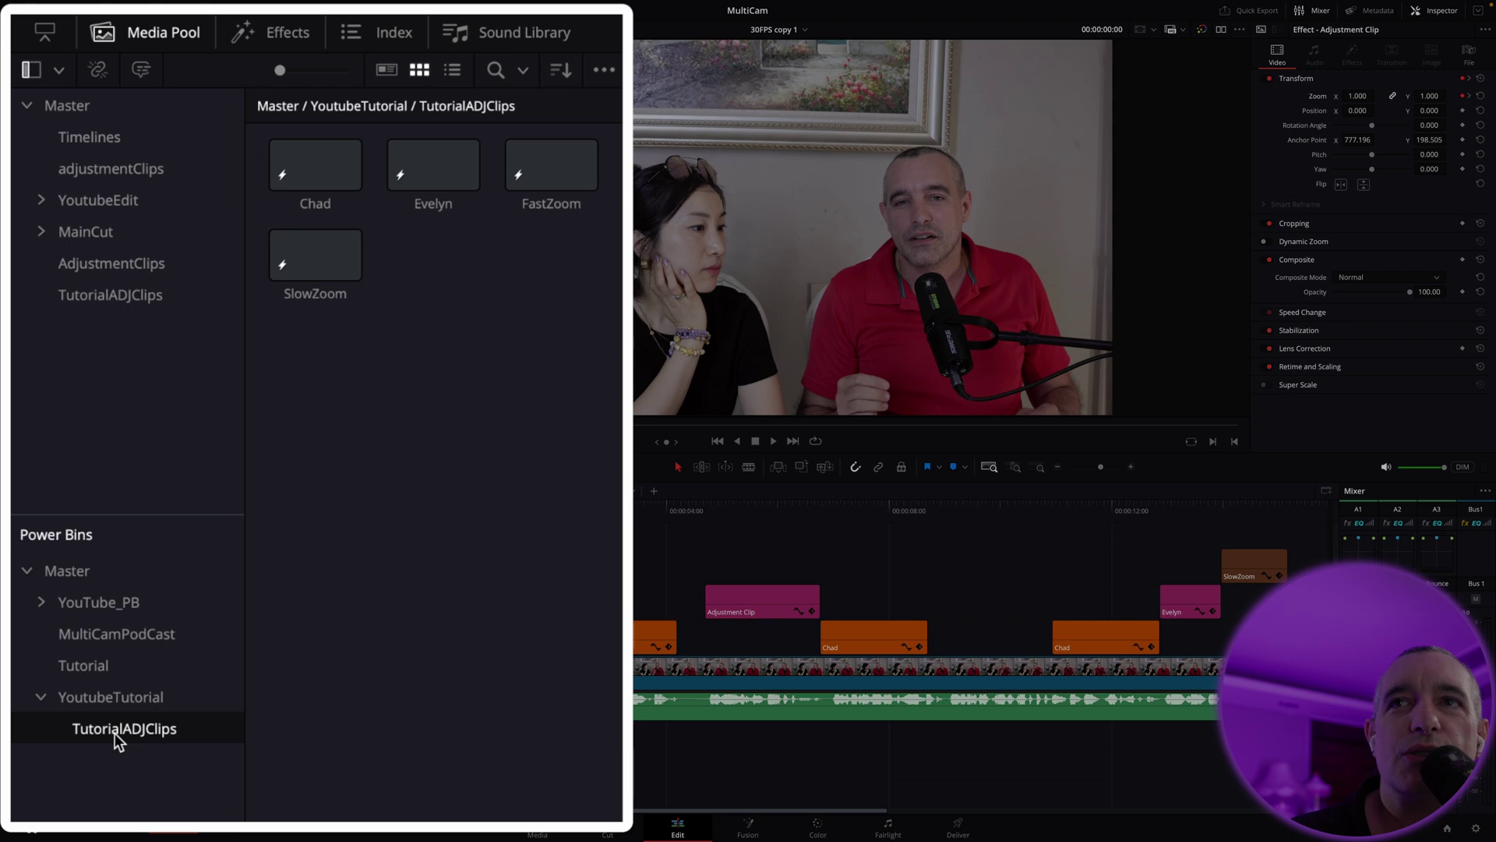